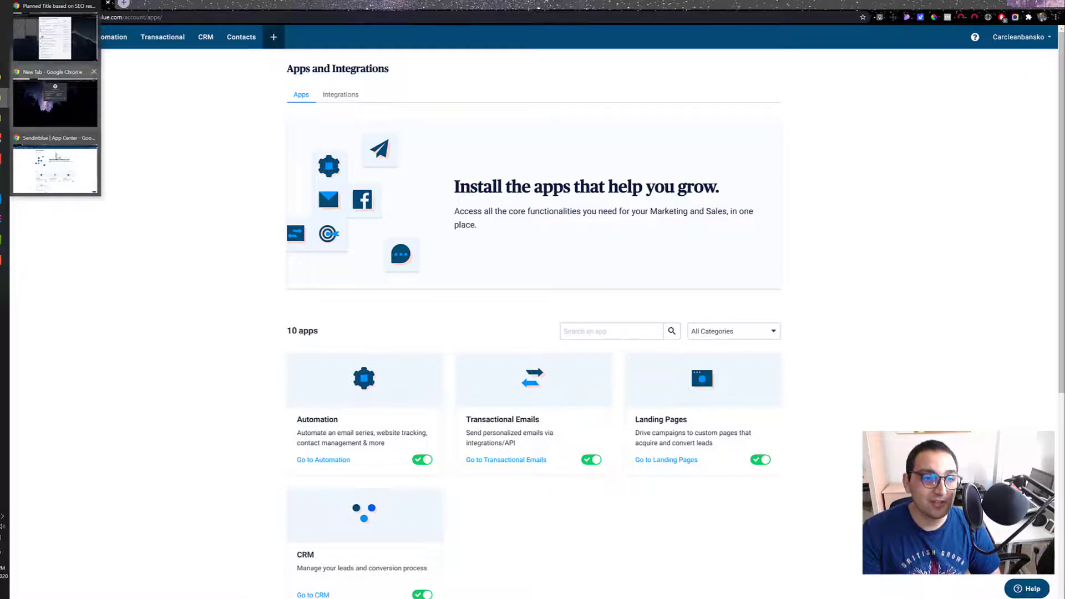
Step: Switch to the GrooveFunnels page builder window, and close its publish settings and the empty browser tab
{"action": "left_click", "coordinate": [2, 100]}
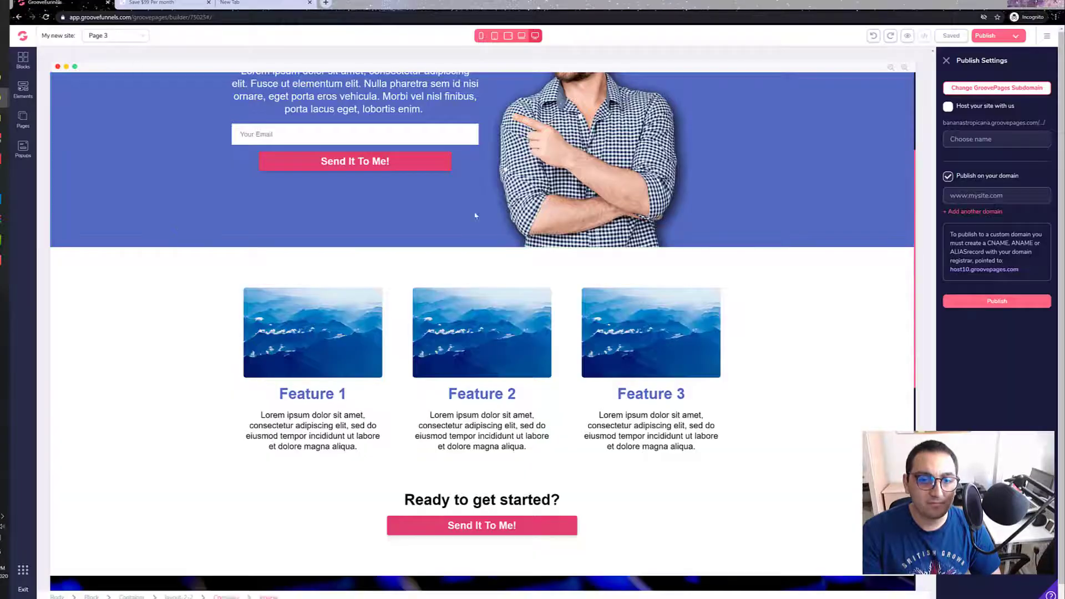
{"action": "scroll", "coordinate": [333, 333], "scroll_direction": "down", "scroll_amount": 5}
{"action": "scroll", "coordinate": [207, 401], "scroll_direction": "up", "scroll_amount": 8}
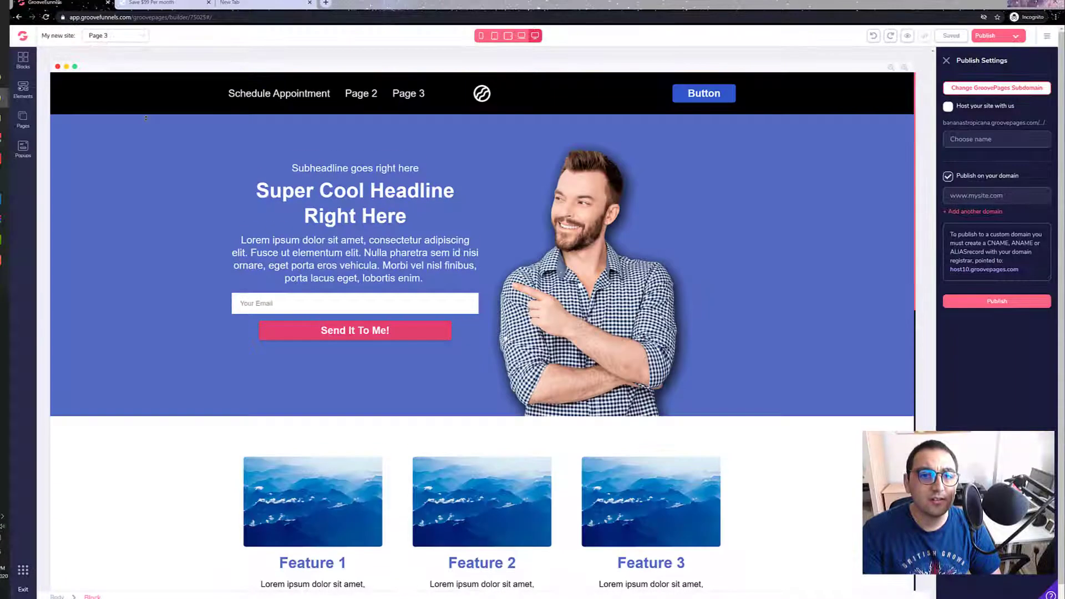
{"action": "left_click", "coordinate": [947, 60]}
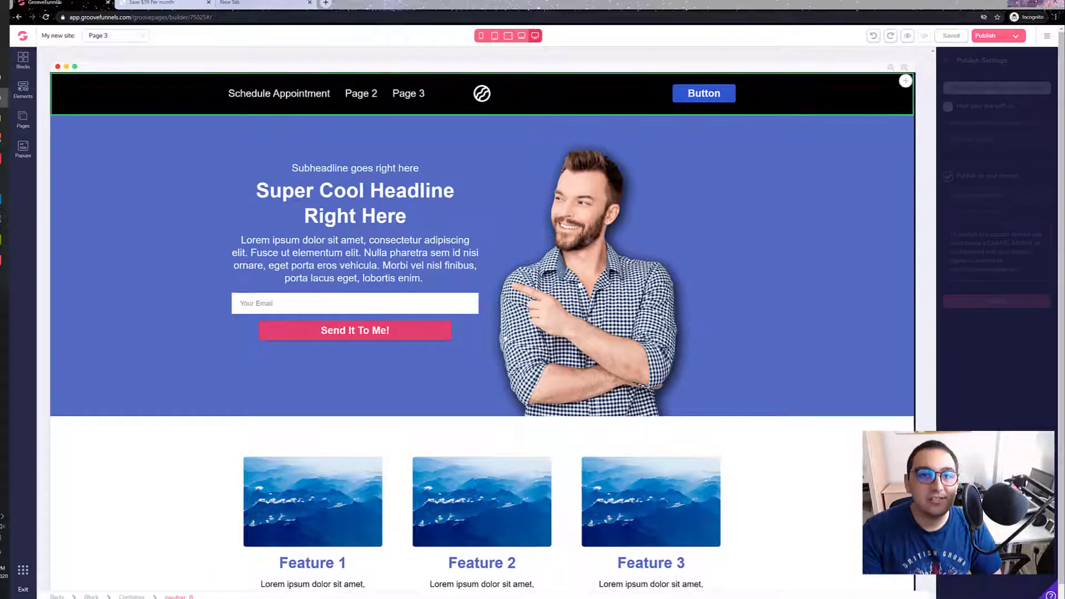
{"action": "left_click", "coordinate": [308, 3]}
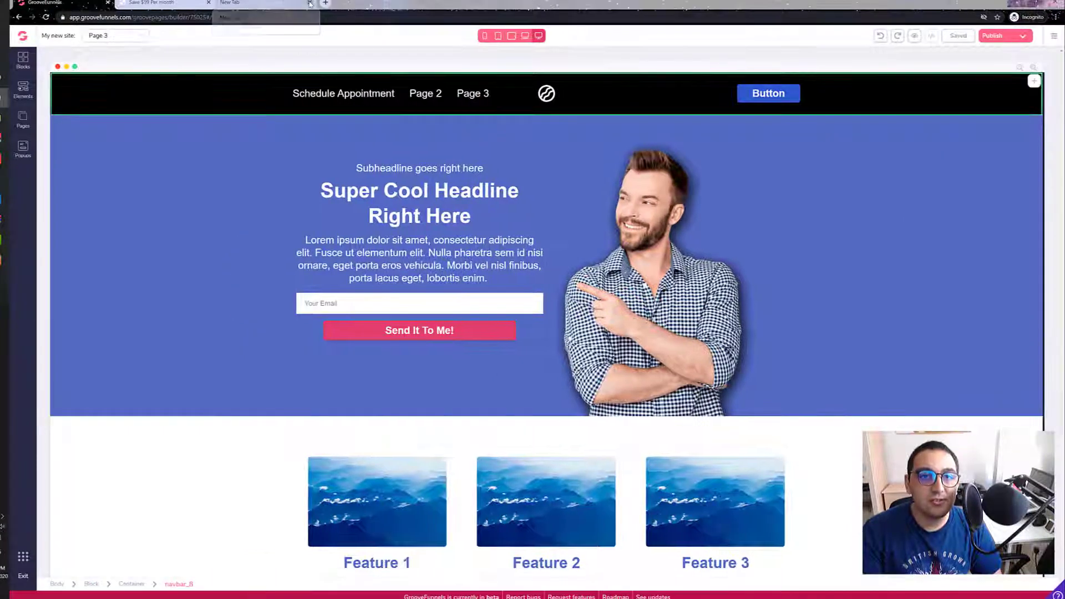
{"action": "left_click", "coordinate": [1054, 36]}
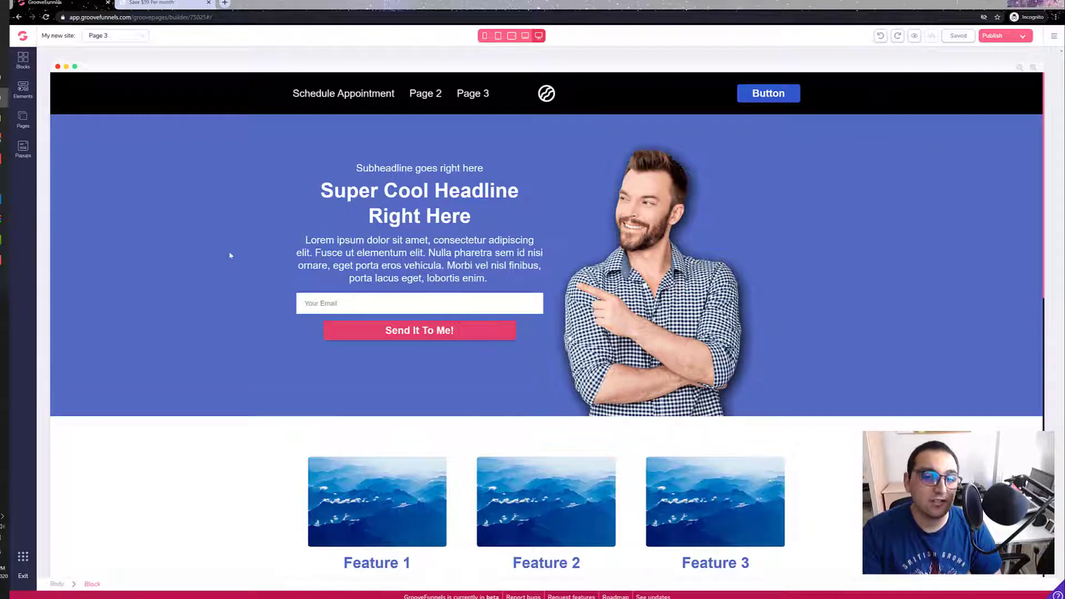
Step: Look over Page 3 of the site and open the Schedule Appointment page
{"action": "scroll", "coordinate": [240, 254], "scroll_direction": "down", "scroll_amount": 1}
{"action": "scroll", "coordinate": [240, 254], "scroll_direction": "down", "scroll_amount": 4}
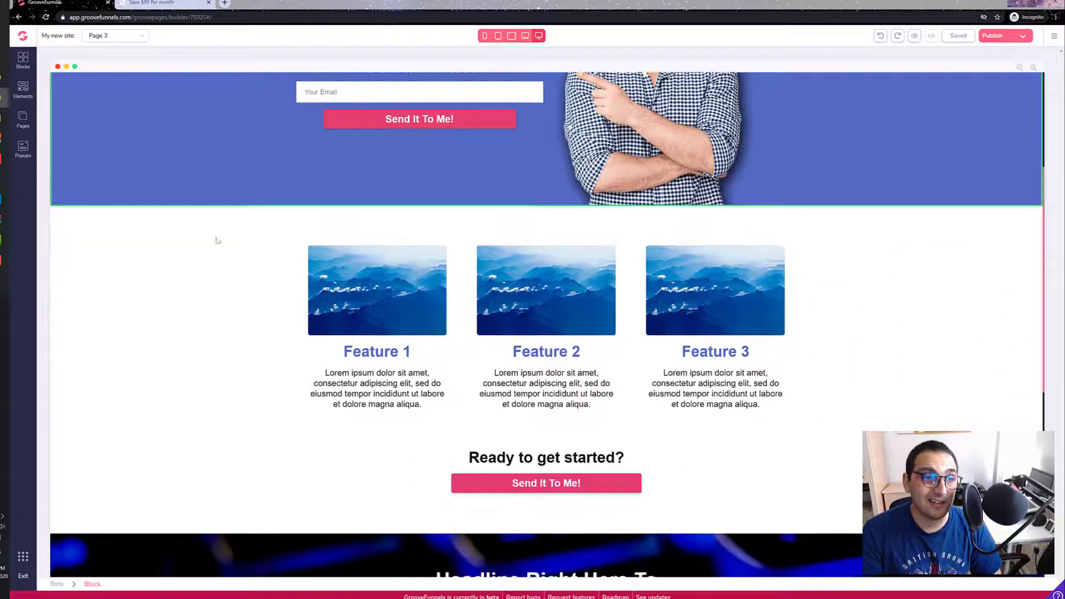
{"action": "left_click", "coordinate": [25, 122]}
{"action": "left_click", "coordinate": [80, 108]}
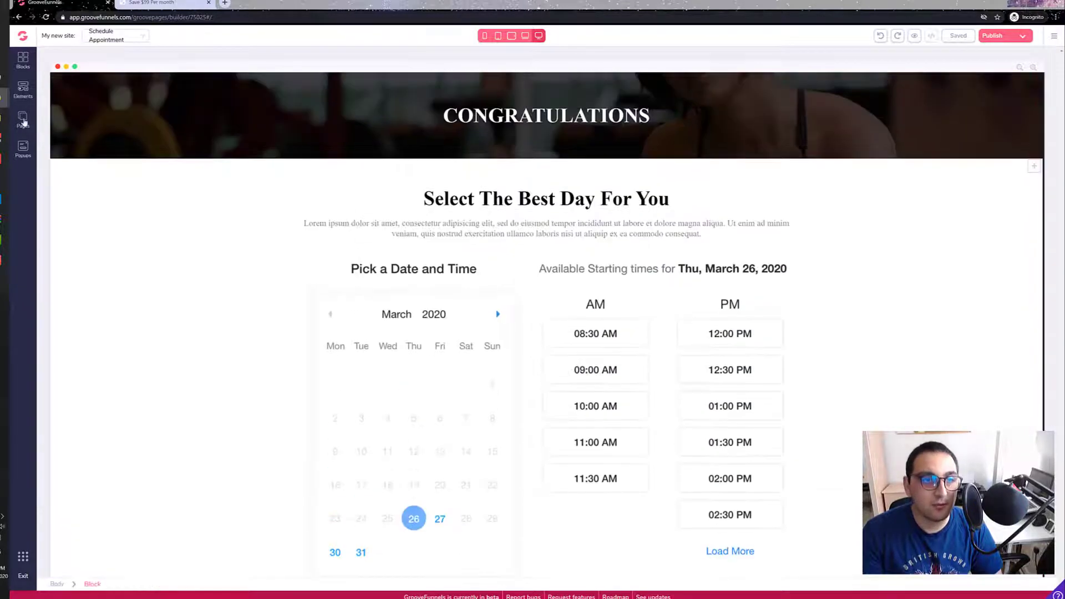
Step: Open Page 2 of the site and add an empty container above the Frequently Asked Questions heading
{"action": "left_click", "coordinate": [23, 119]}
{"action": "left_click", "coordinate": [87, 132]}
{"action": "scroll", "coordinate": [358, 252], "scroll_direction": "down", "scroll_amount": 10}
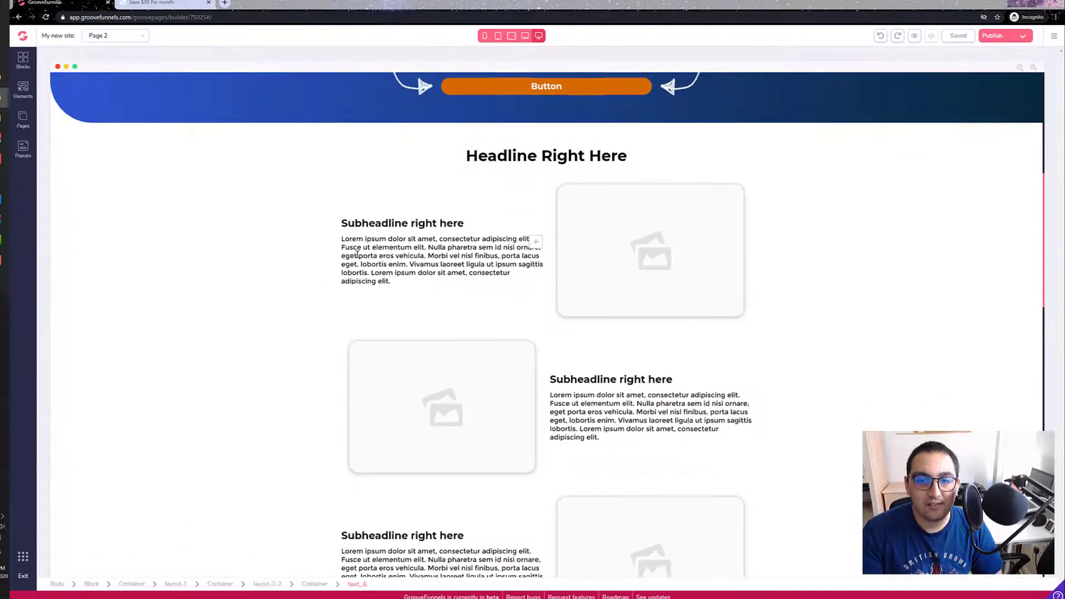
{"action": "scroll", "coordinate": [358, 252], "scroll_direction": "down", "scroll_amount": 5}
{"action": "scroll", "coordinate": [268, 252], "scroll_direction": "down", "scroll_amount": 5}
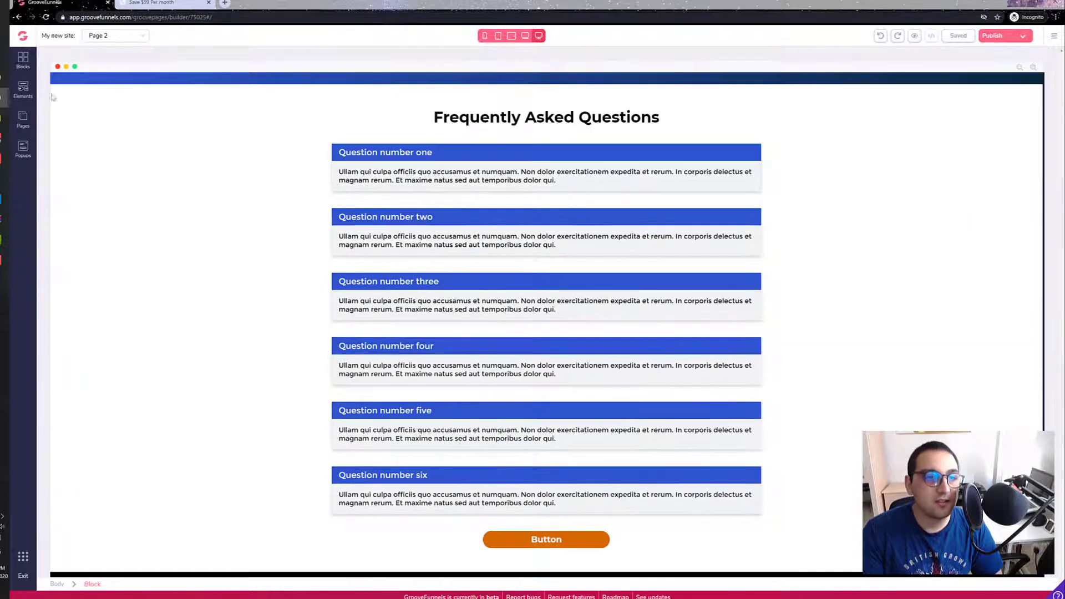
{"action": "left_click", "coordinate": [22, 88]}
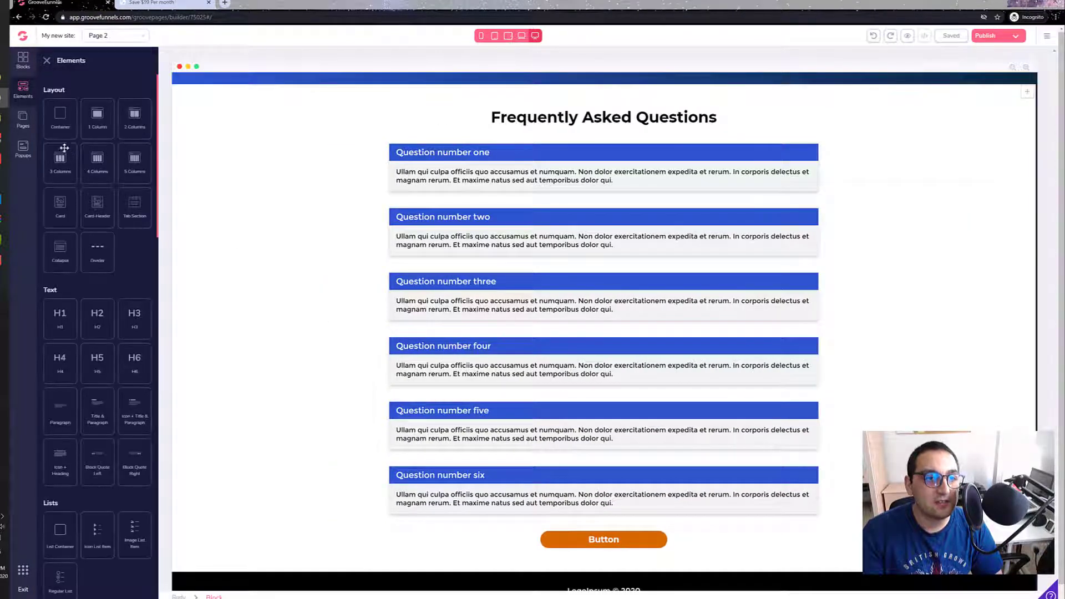
{"action": "left_click_drag", "start_coordinate": [58, 117], "coordinate": [535, 163]}
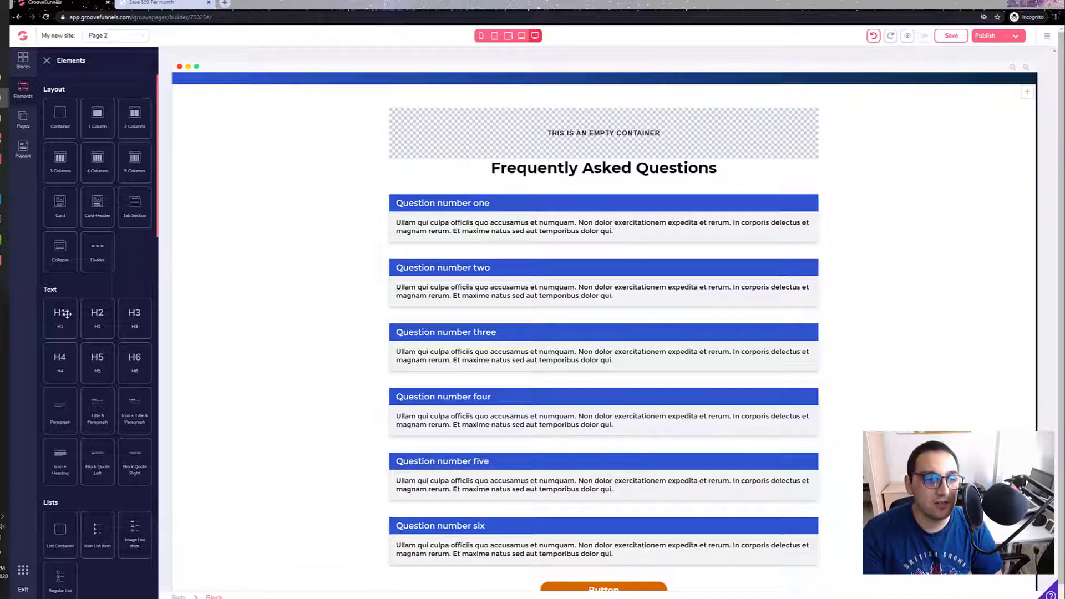
Step: Place a Code Embed element in the empty container and open its source code for editing
{"action": "scroll", "coordinate": [63, 327], "scroll_direction": "down", "scroll_amount": 15}
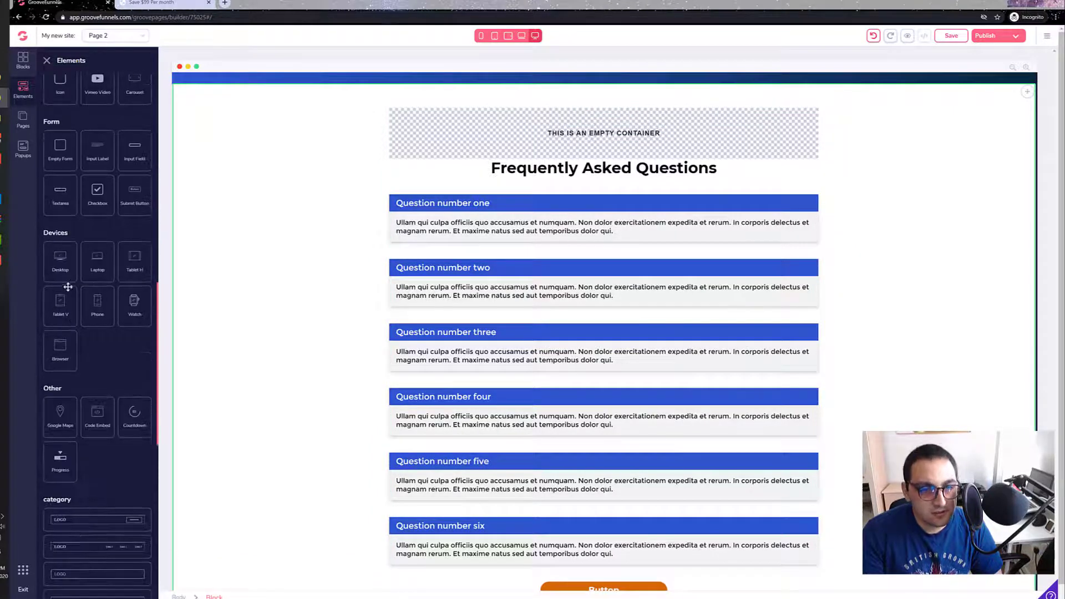
{"action": "scroll", "coordinate": [71, 286], "scroll_direction": "down", "scroll_amount": 4}
{"action": "left_click_drag", "start_coordinate": [96, 214], "coordinate": [549, 119]}
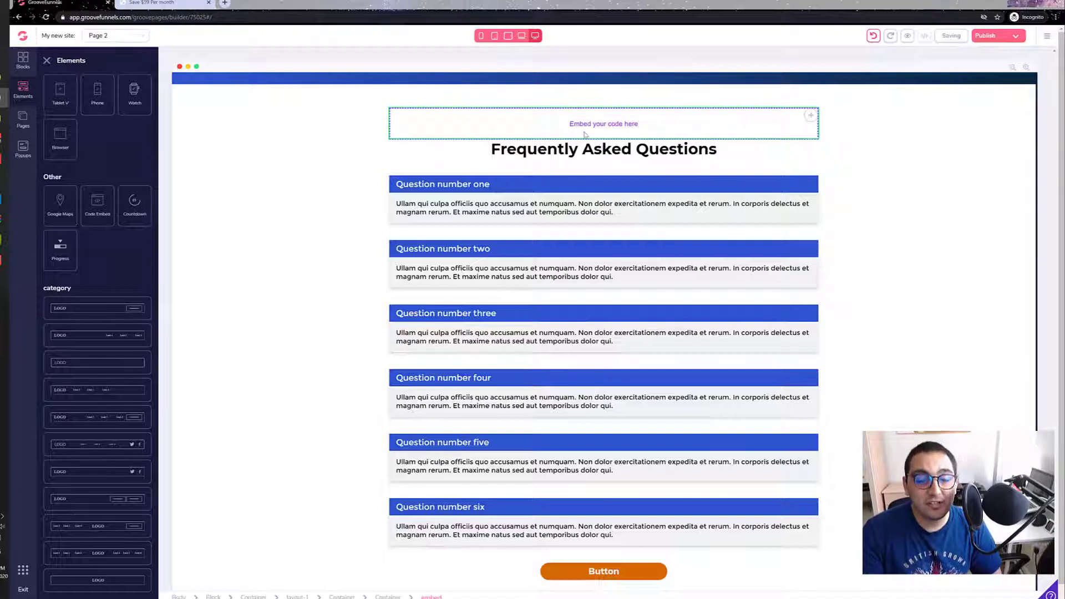
{"action": "left_click", "coordinate": [458, 120]}
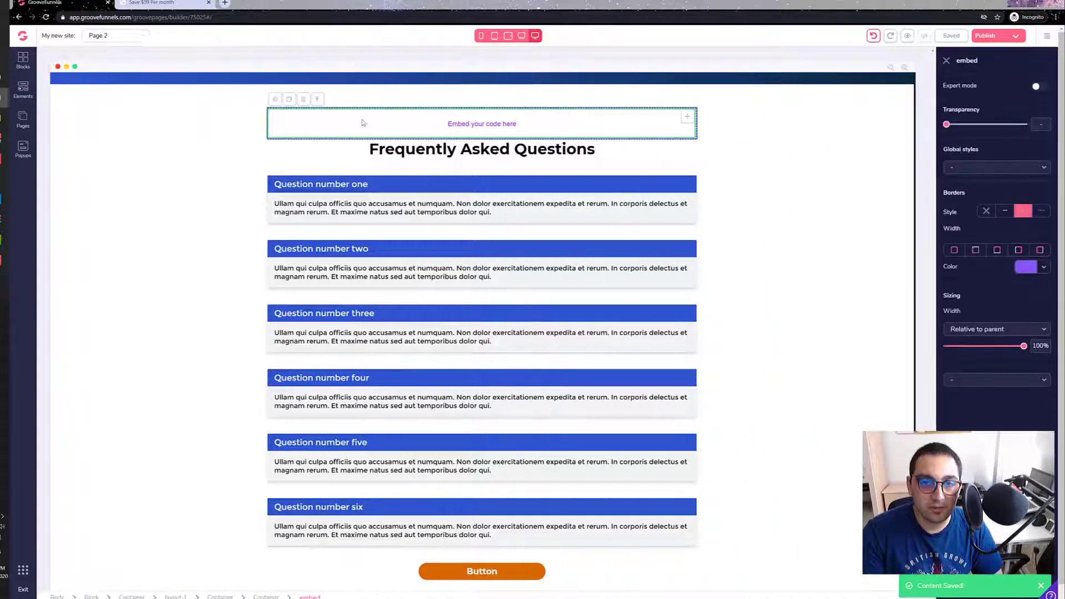
{"action": "left_click", "coordinate": [274, 101]}
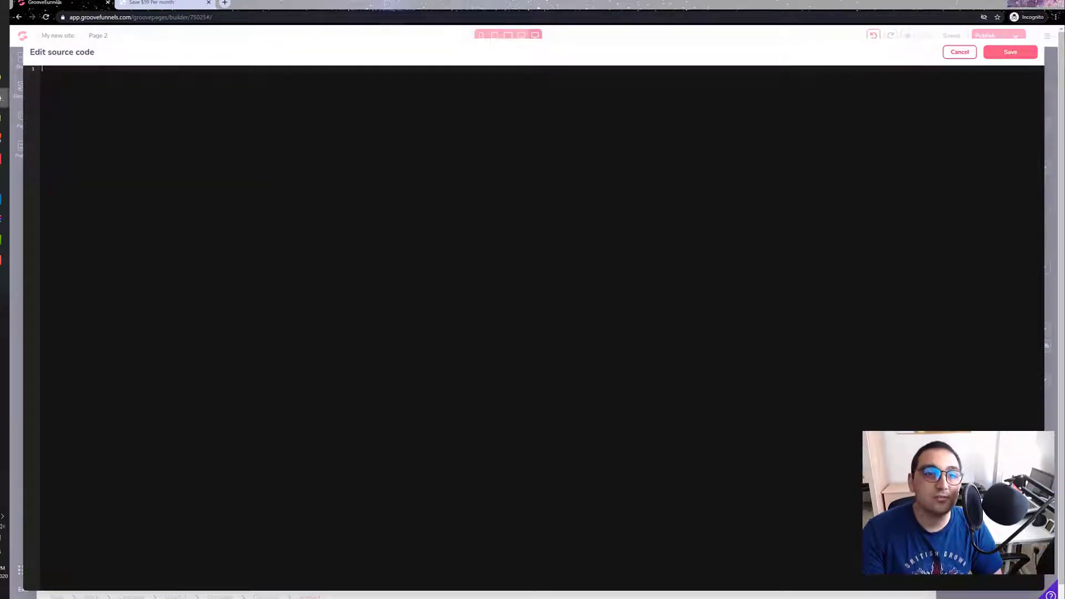
Step: Switch to the Sendinblue browser window and load sendinblue.com in a new tab
{"action": "mouse_move", "coordinate": [7, 103]}
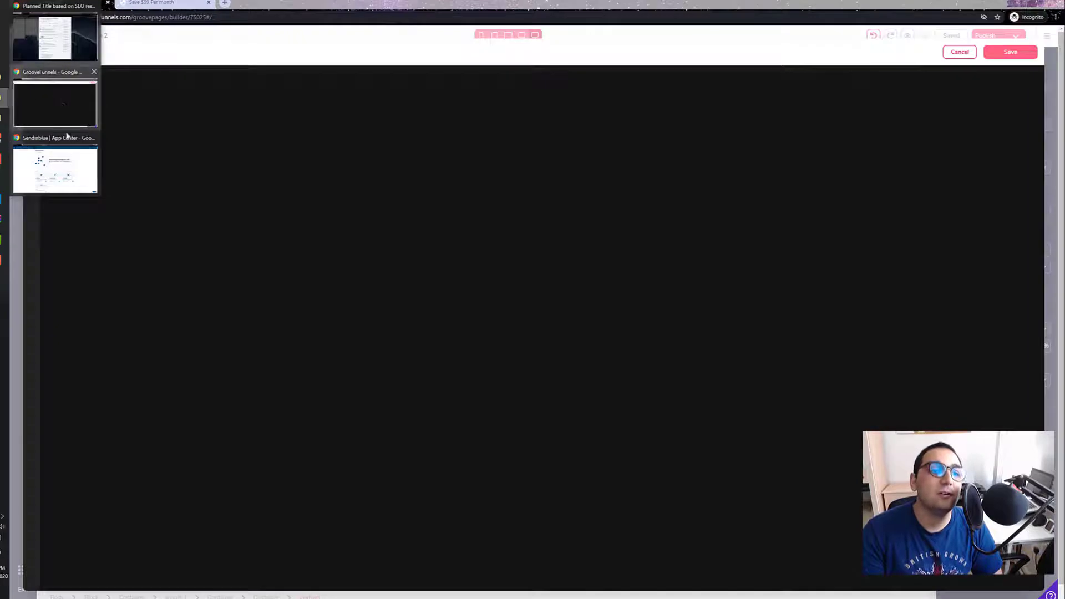
{"action": "left_click", "coordinate": [53, 167]}
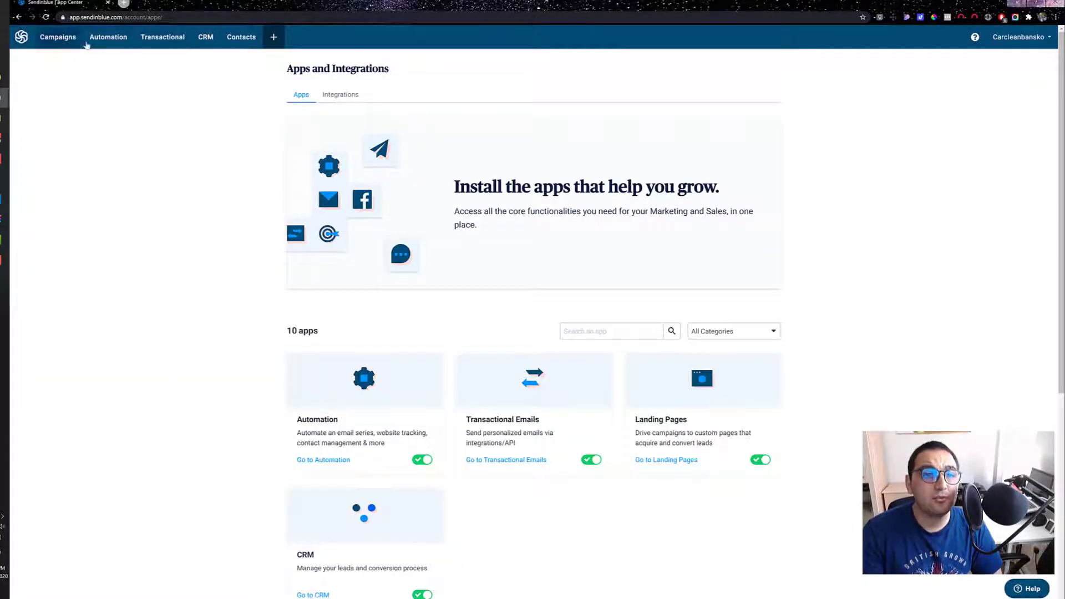
{"action": "left_click", "coordinate": [124, 3]}
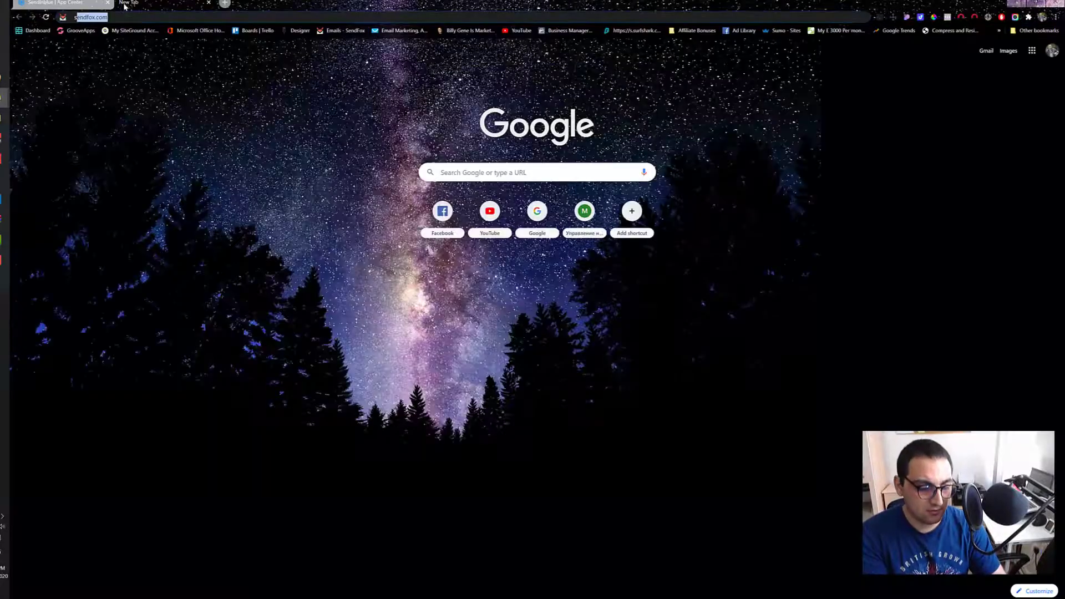
{"action": "type", "text": "sen"}
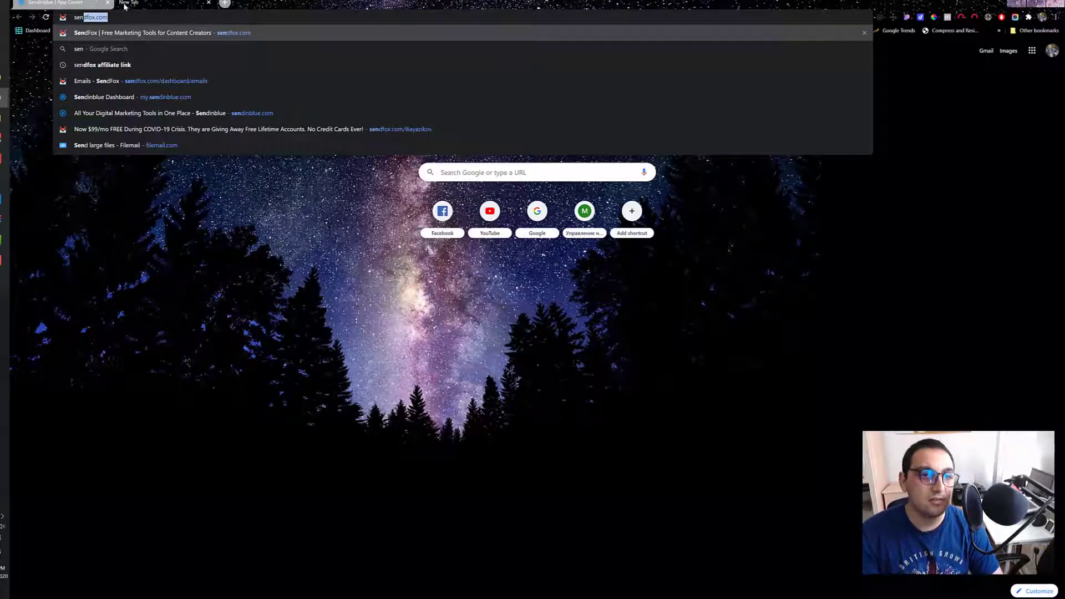
{"action": "left_click", "coordinate": [144, 97]}
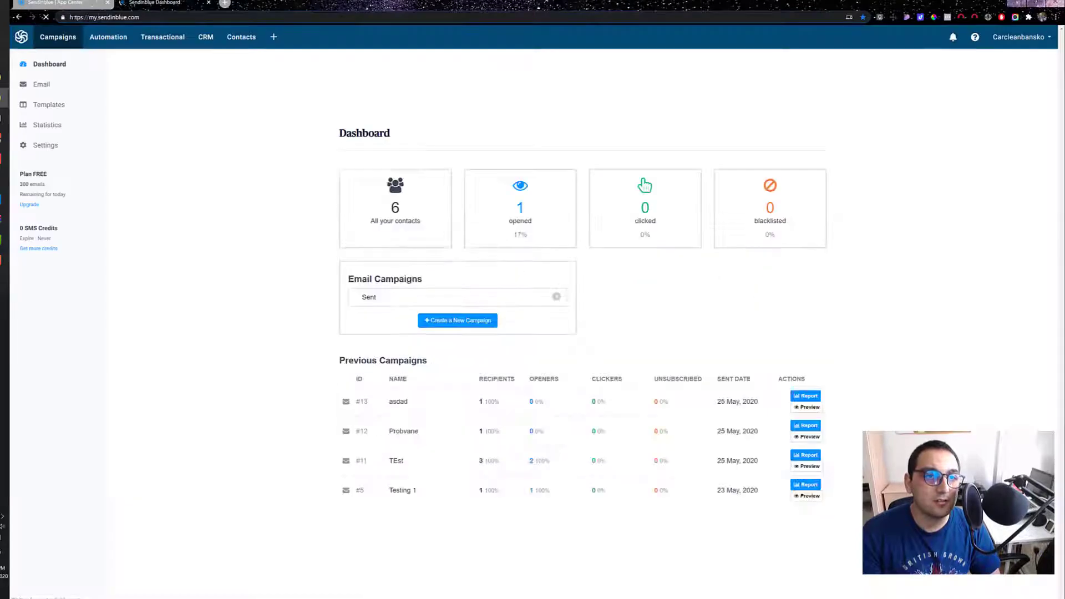
{"action": "left_click_drag", "start_coordinate": [100, 17], "coordinate": [69, 17]}
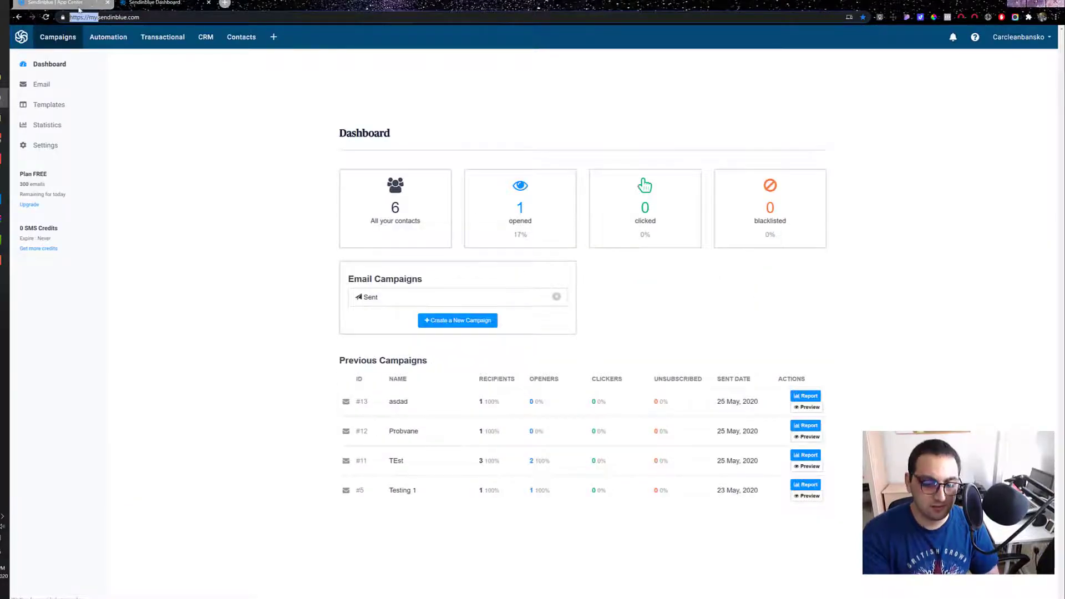
{"action": "key", "text": "BackSpace"}
{"action": "key", "text": "Return"}
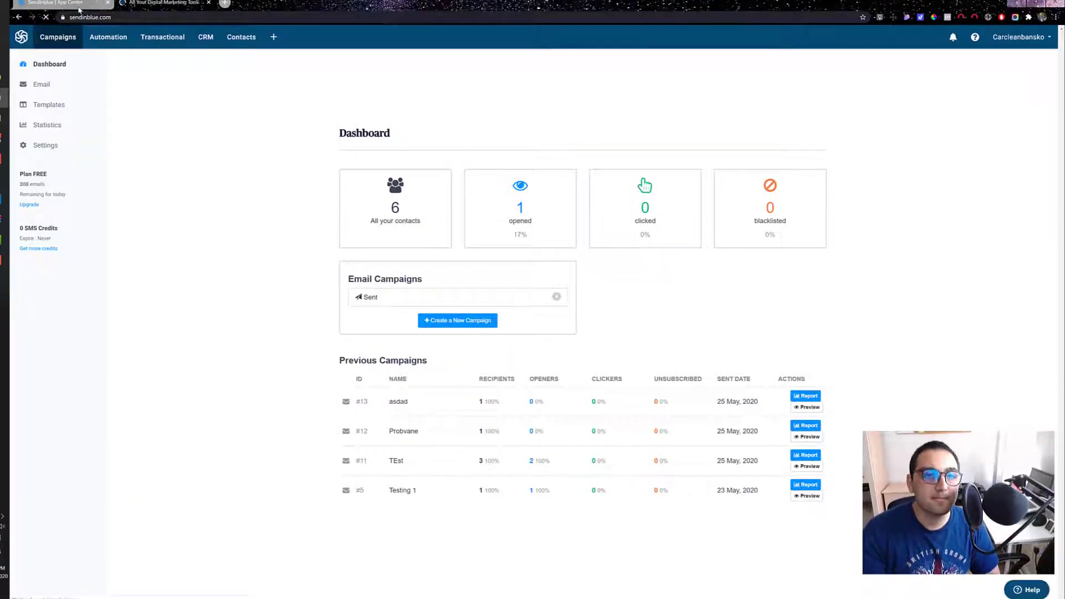
Step: Reload the Sendinblue homepage and follow its free test drive link
{"action": "scroll", "coordinate": [166, 195], "scroll_direction": "down", "scroll_amount": 5}
{"action": "scroll", "coordinate": [163, 377], "scroll_direction": "up", "scroll_amount": 5}
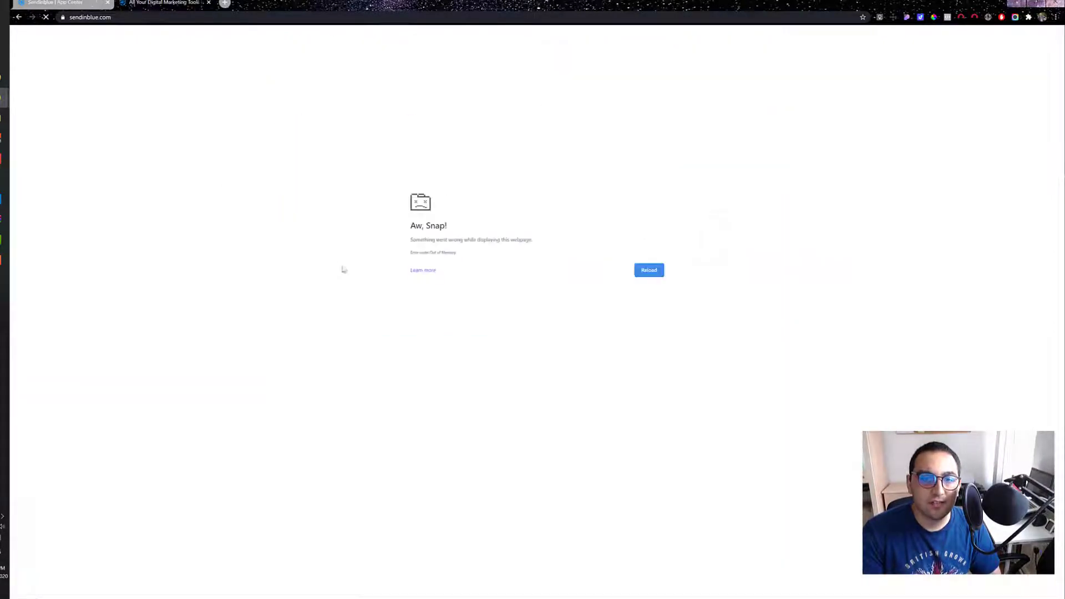
{"action": "left_click", "coordinate": [648, 271]}
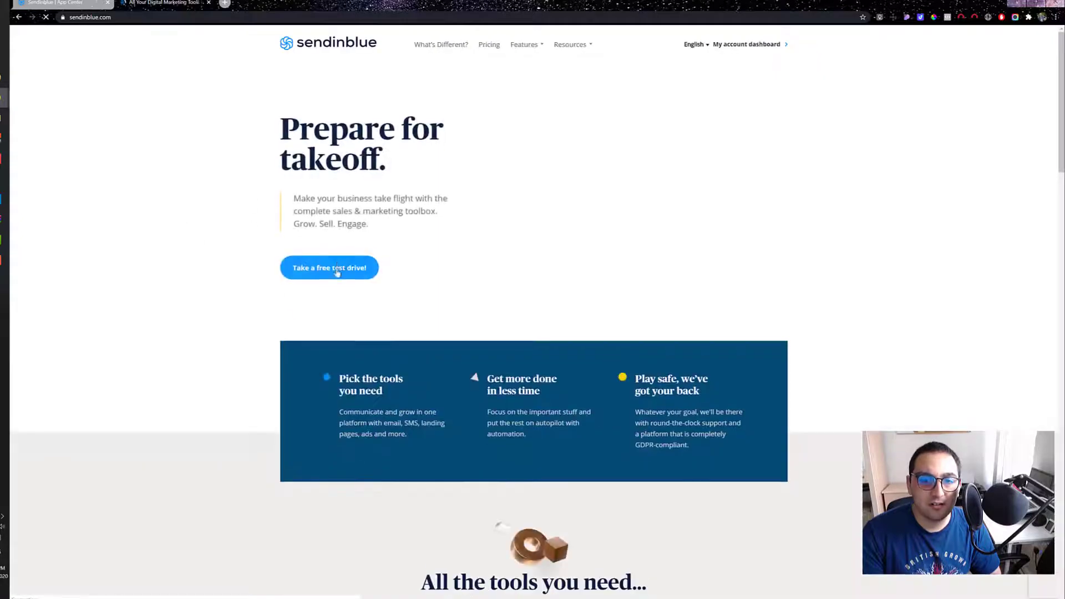
{"action": "left_click", "coordinate": [336, 271]}
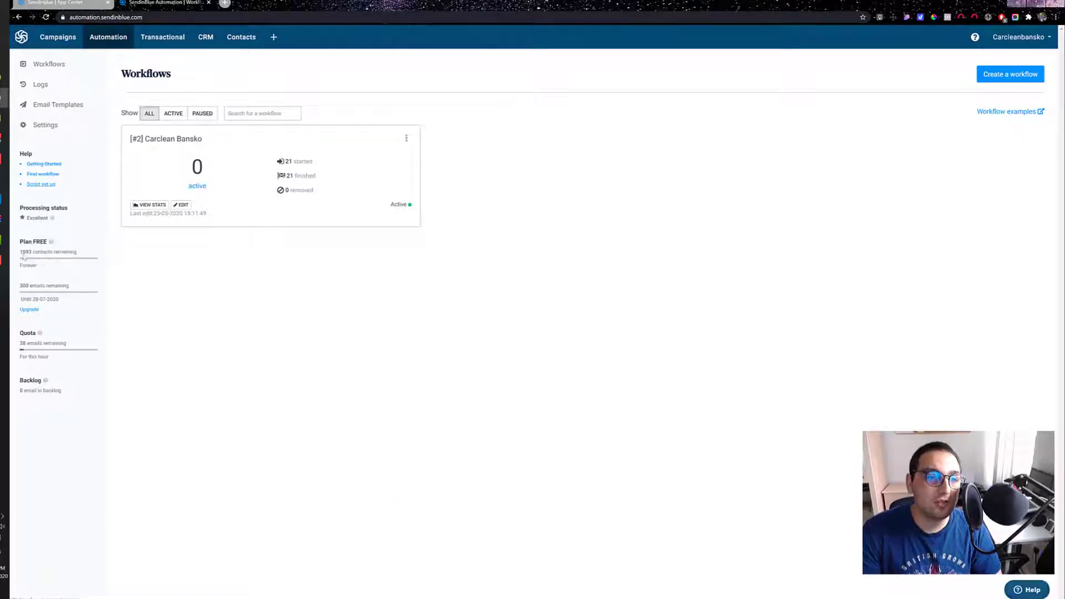
Step: Examine the free plan's contact and email limits and the hourly quota on the Automation workflows page
{"action": "left_click_drag", "start_coordinate": [20, 243], "coordinate": [100, 345]}
{"action": "left_click", "coordinate": [95, 337]}
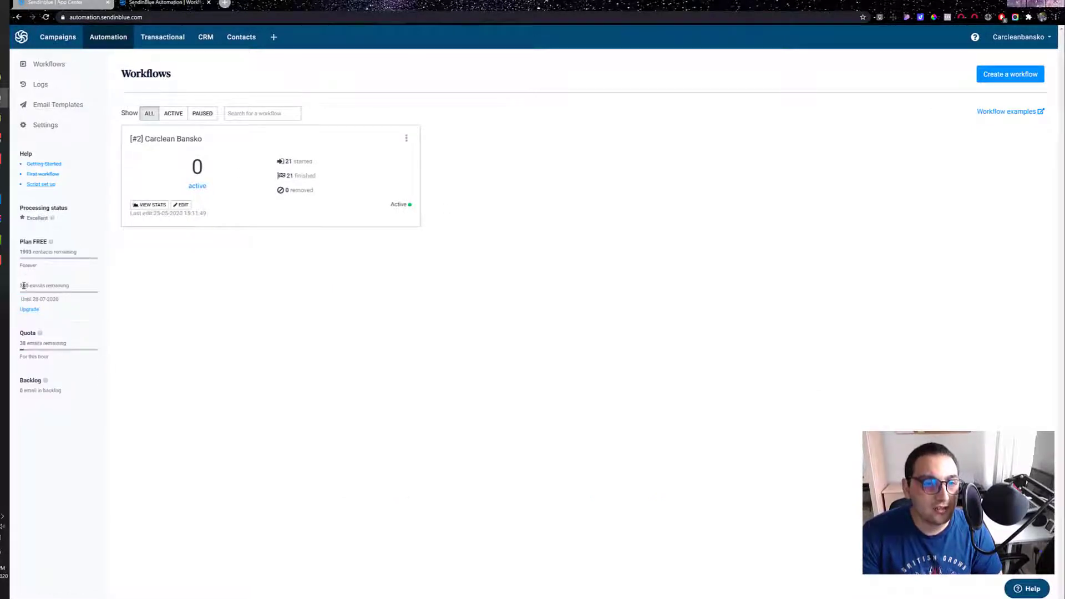
{"action": "left_click_drag", "start_coordinate": [21, 281], "coordinate": [67, 288]}
{"action": "left_click", "coordinate": [65, 306]}
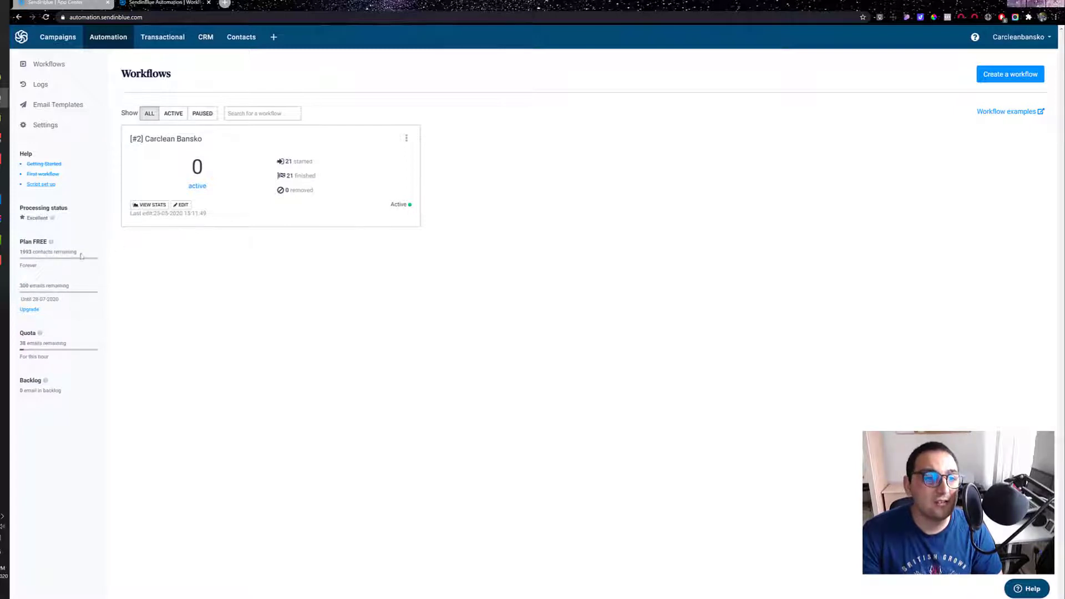
{"action": "left_click_drag", "start_coordinate": [22, 252], "coordinate": [76, 261]}
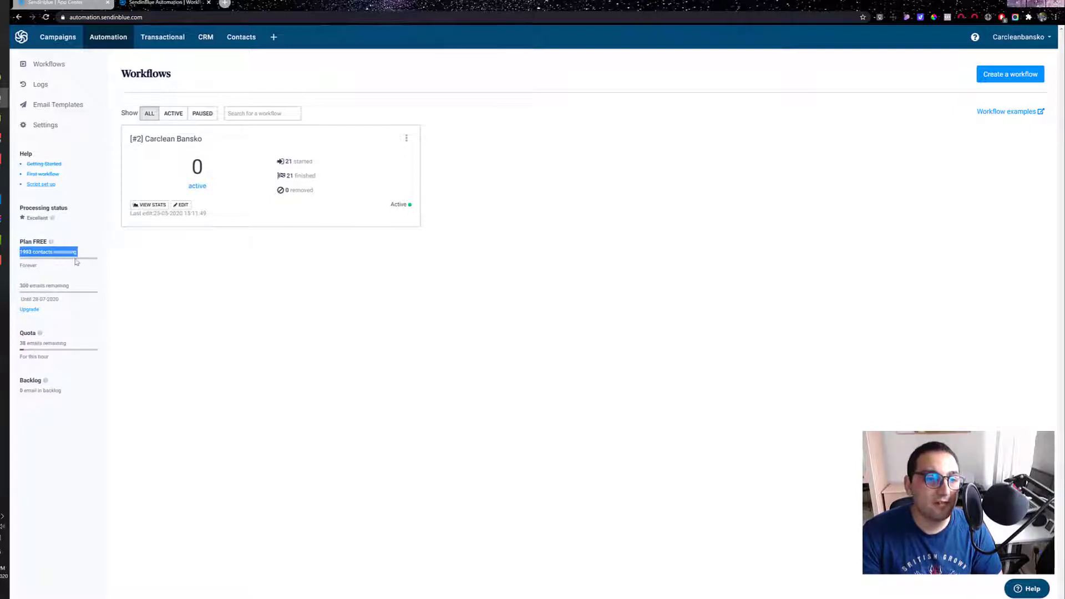
{"action": "left_click", "coordinate": [53, 255]}
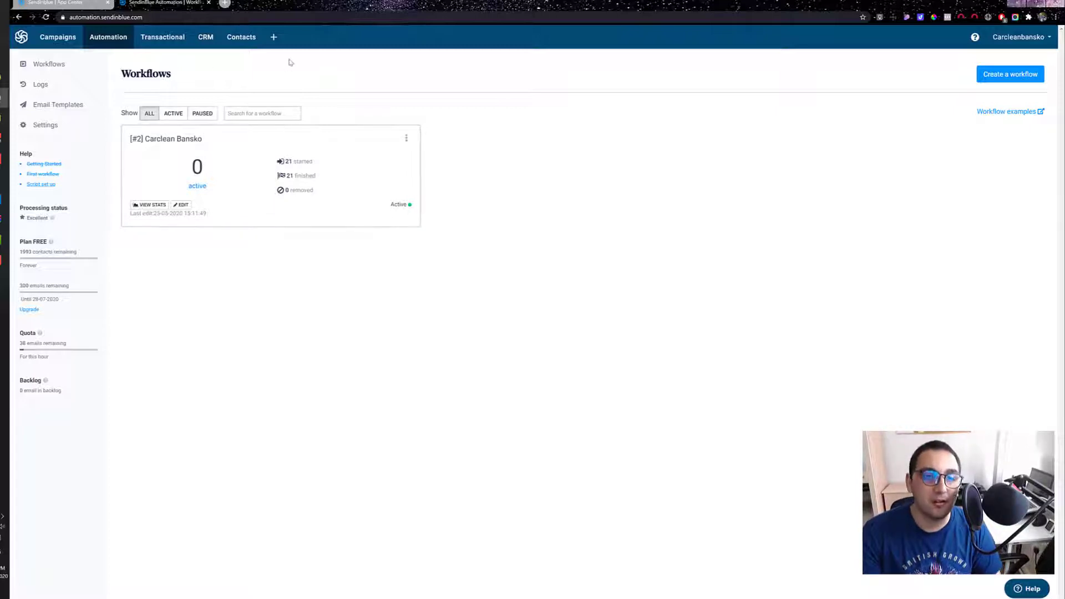
Step: Review the enabled and available apps on Sendinblue's Apps and Integrations page, including Landing Pages and CRM
{"action": "left_click", "coordinate": [79, 3]}
{"action": "left_click", "coordinate": [154, 3]}
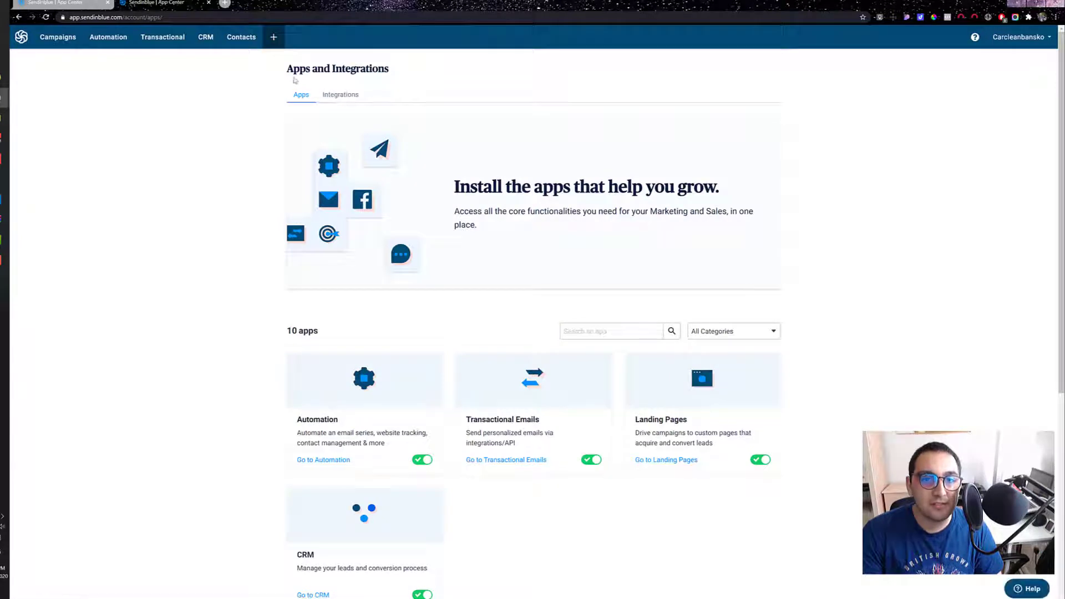
{"action": "left_click_drag", "start_coordinate": [295, 81], "coordinate": [388, 69]}
{"action": "left_click", "coordinate": [267, 97]}
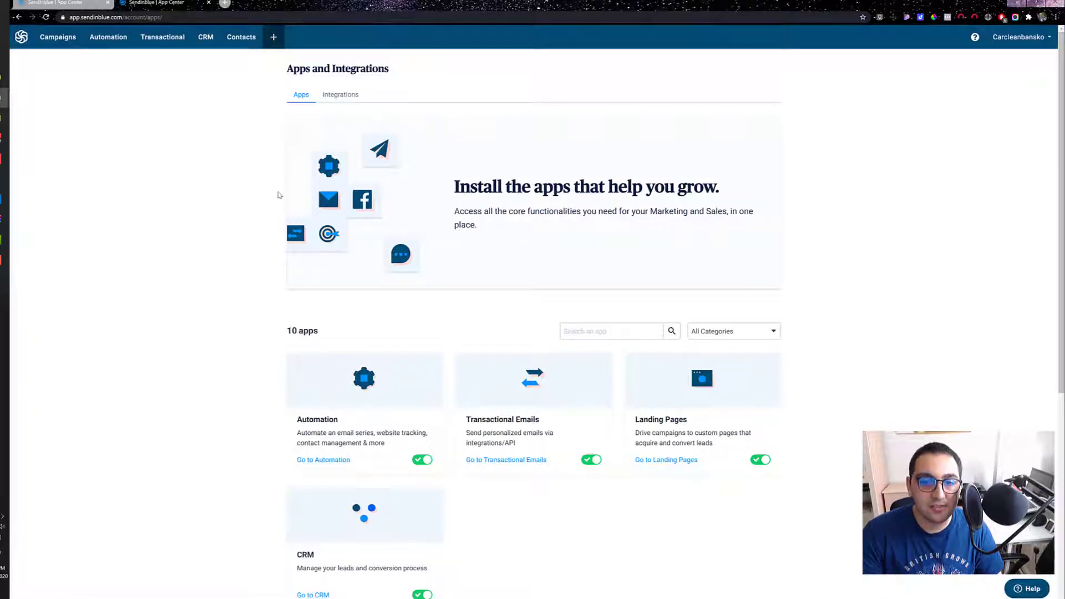
{"action": "scroll", "coordinate": [262, 197], "scroll_direction": "down", "scroll_amount": 4}
{"action": "scroll", "coordinate": [295, 209], "scroll_direction": "down", "scroll_amount": 2}
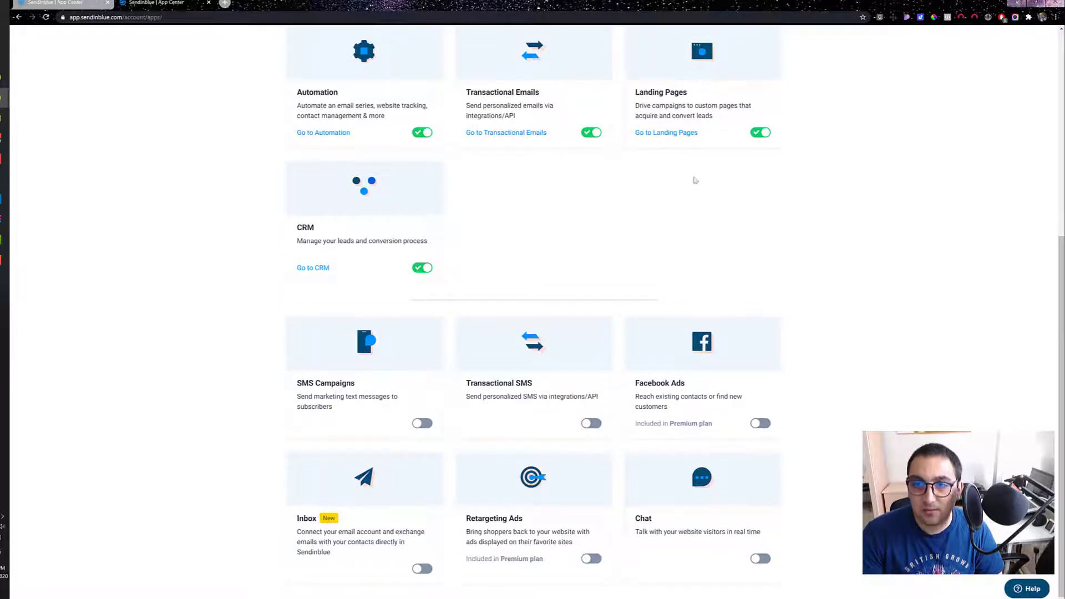
{"action": "scroll", "coordinate": [695, 180], "scroll_direction": "up", "scroll_amount": 3}
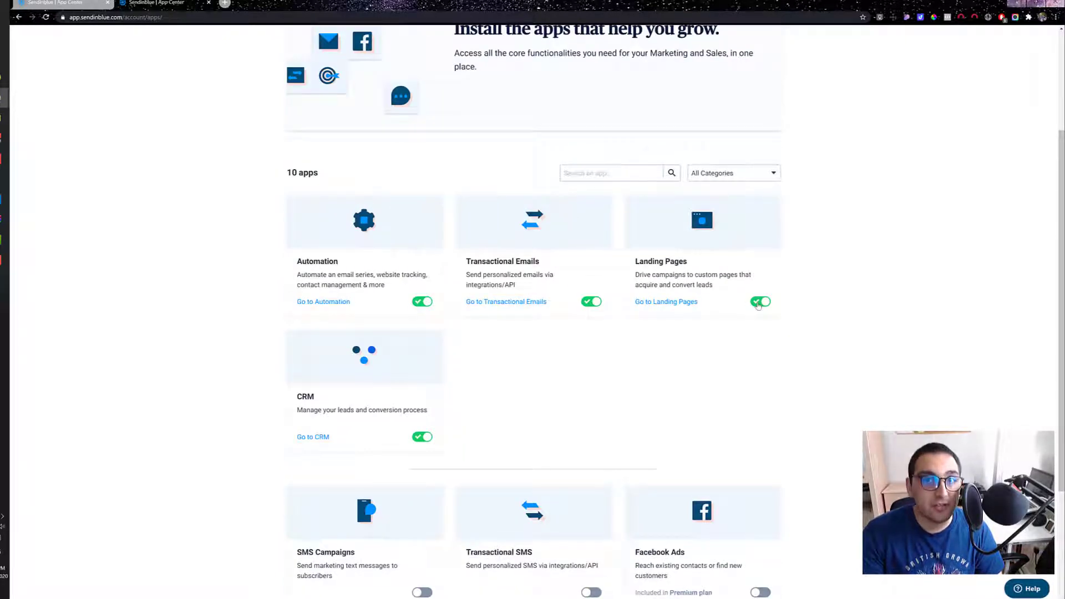
{"action": "scroll", "coordinate": [170, 379], "scroll_direction": "up", "scroll_amount": 3}
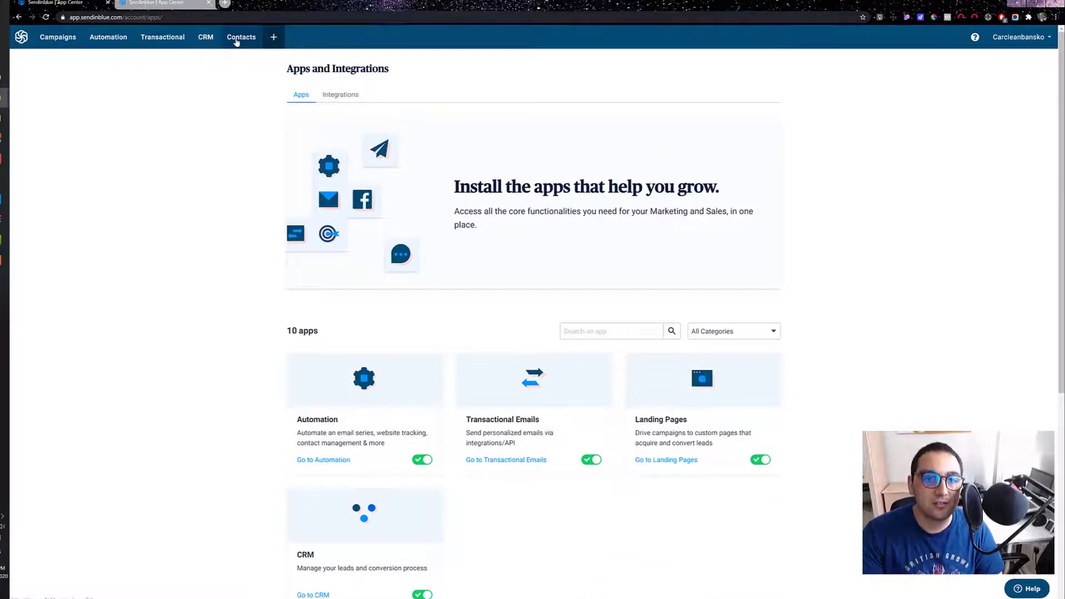
Step: Start creating a new subscription form from the Forms section of Contacts
{"action": "left_click", "coordinate": [237, 38]}
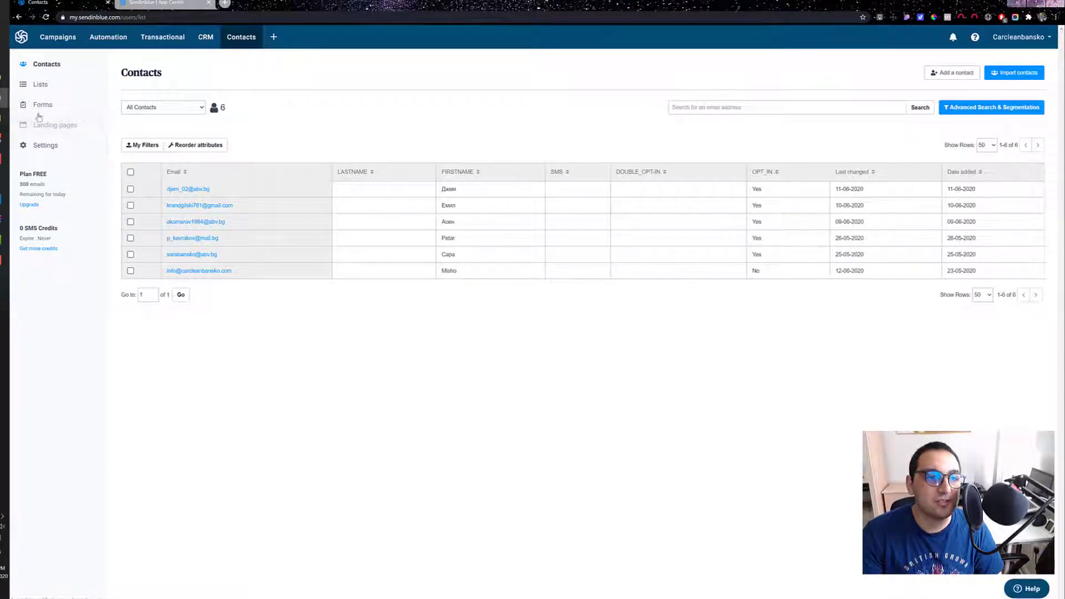
{"action": "left_click", "coordinate": [38, 107]}
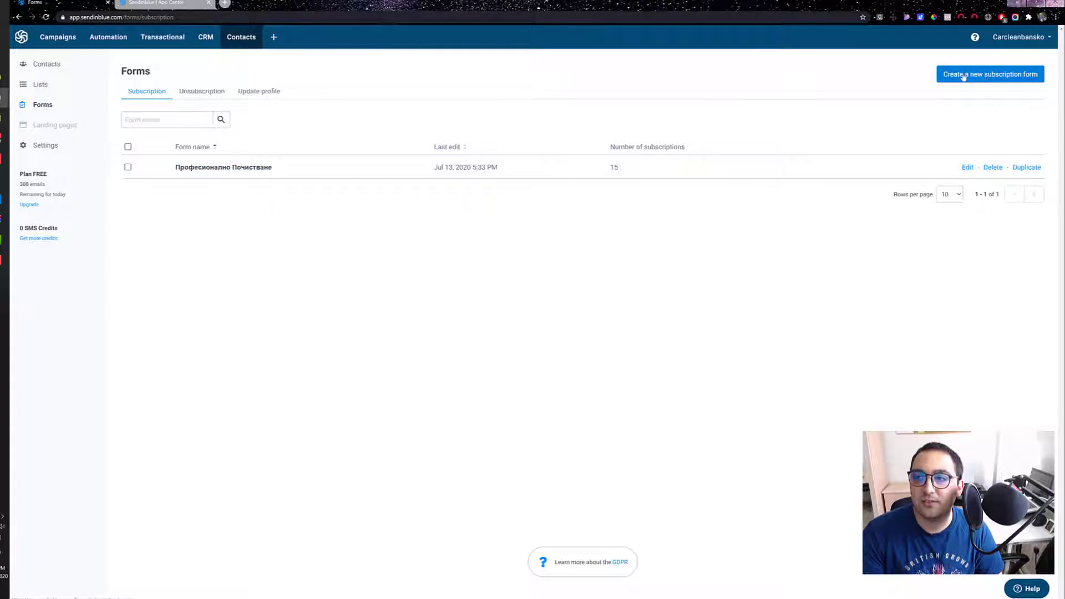
{"action": "left_click", "coordinate": [987, 80]}
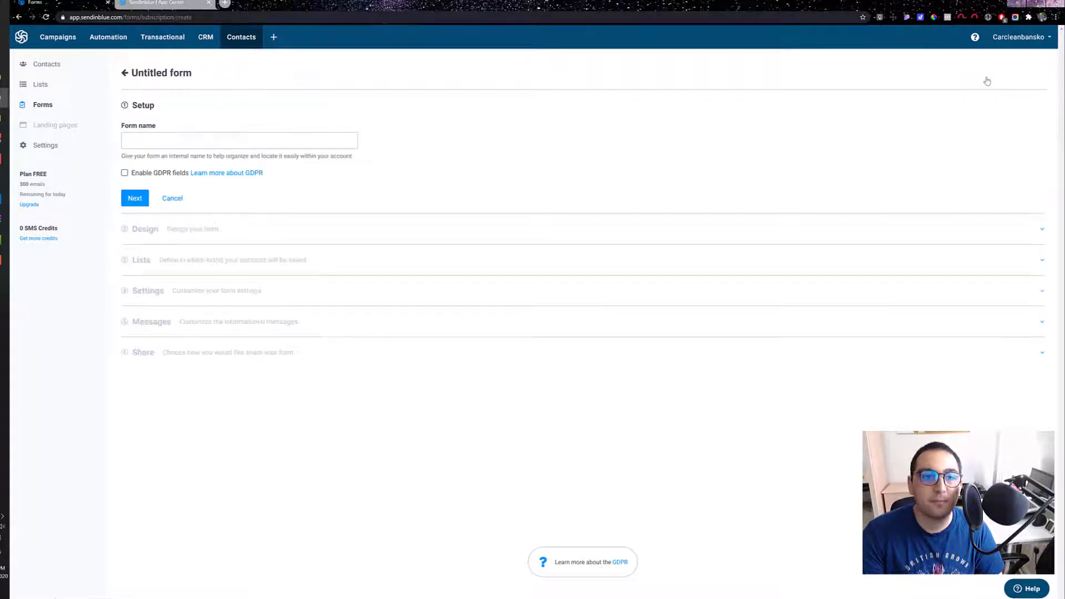
Step: Name the form Testing123, enable the GDPR fields and continue to the Design stage
{"action": "left_click", "coordinate": [165, 137]}
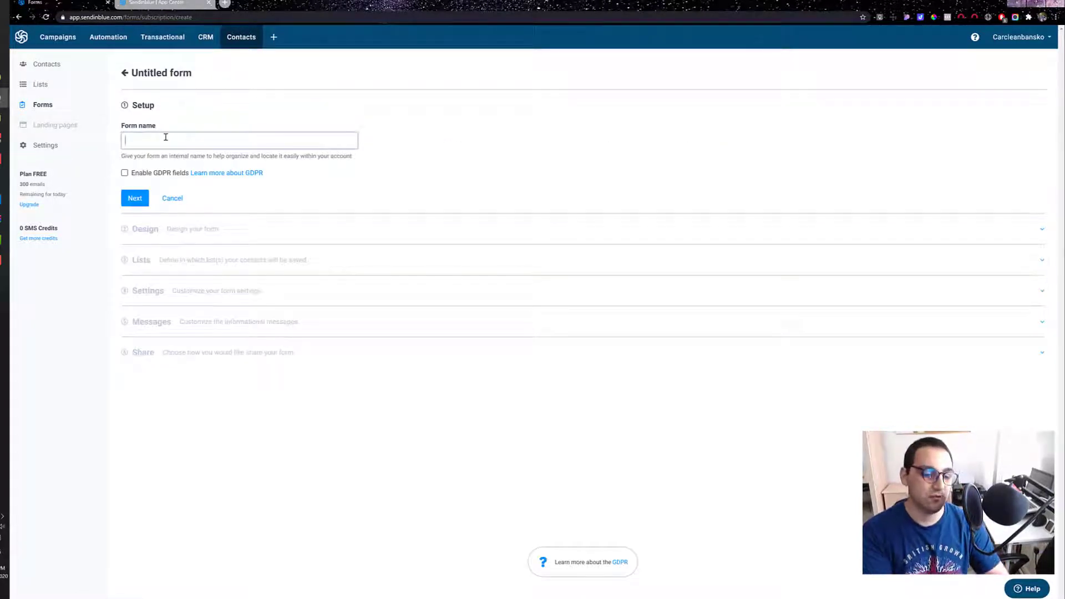
{"action": "type", "text": "Testing"}
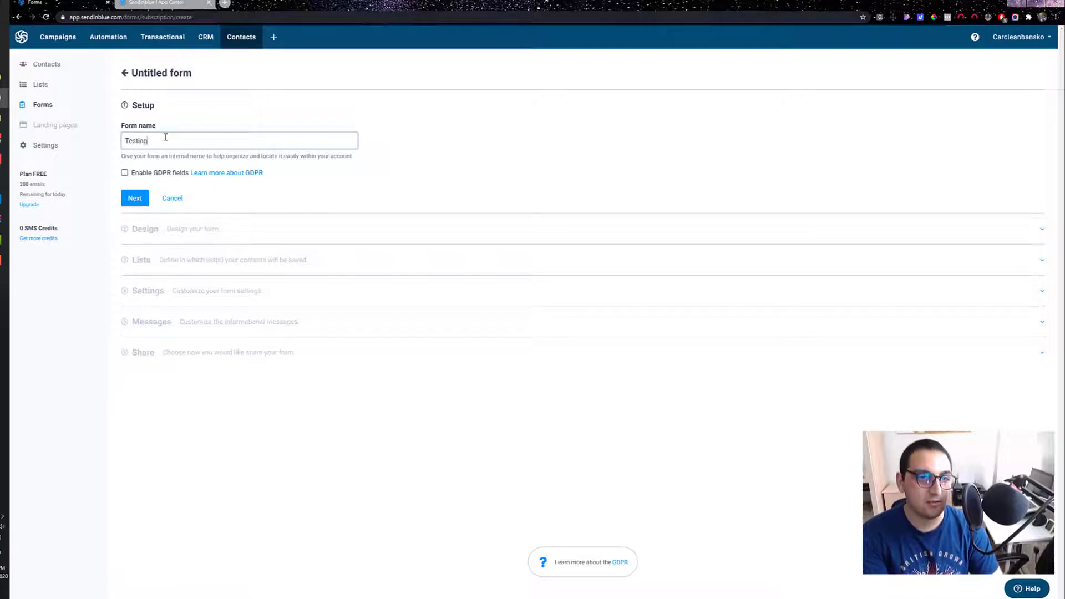
{"action": "type", "text": "123"}
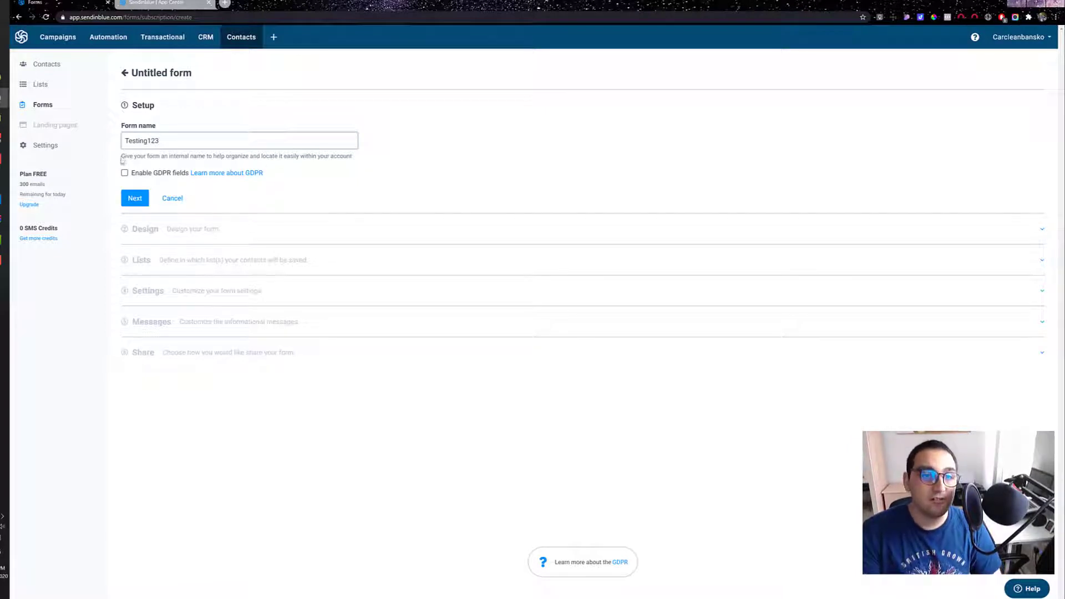
{"action": "left_click_drag", "start_coordinate": [122, 160], "coordinate": [357, 160]}
{"action": "left_click", "coordinate": [359, 161]}
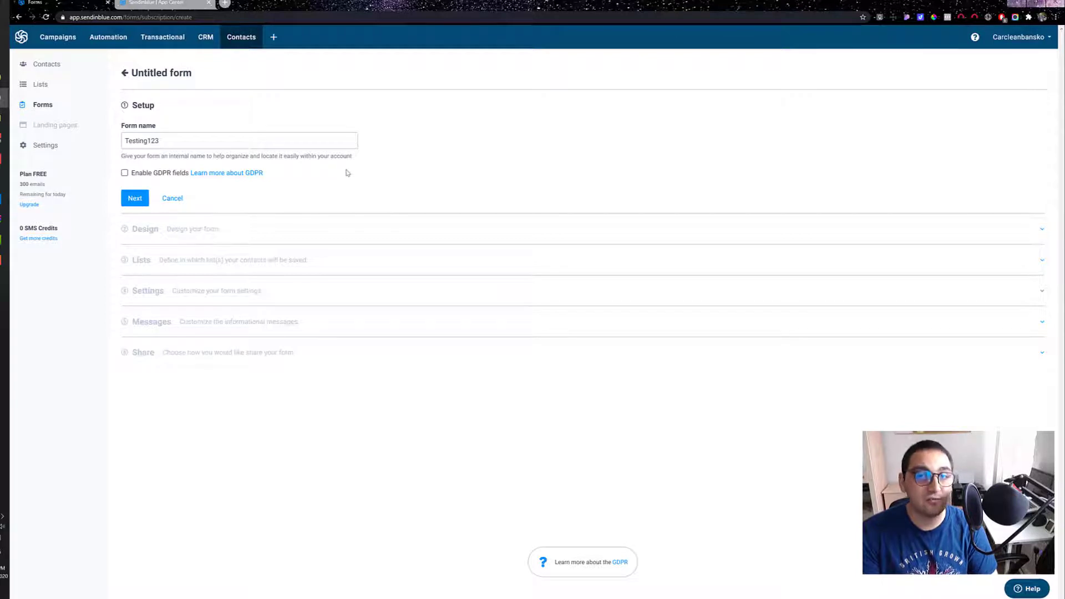
{"action": "left_click", "coordinate": [125, 174]}
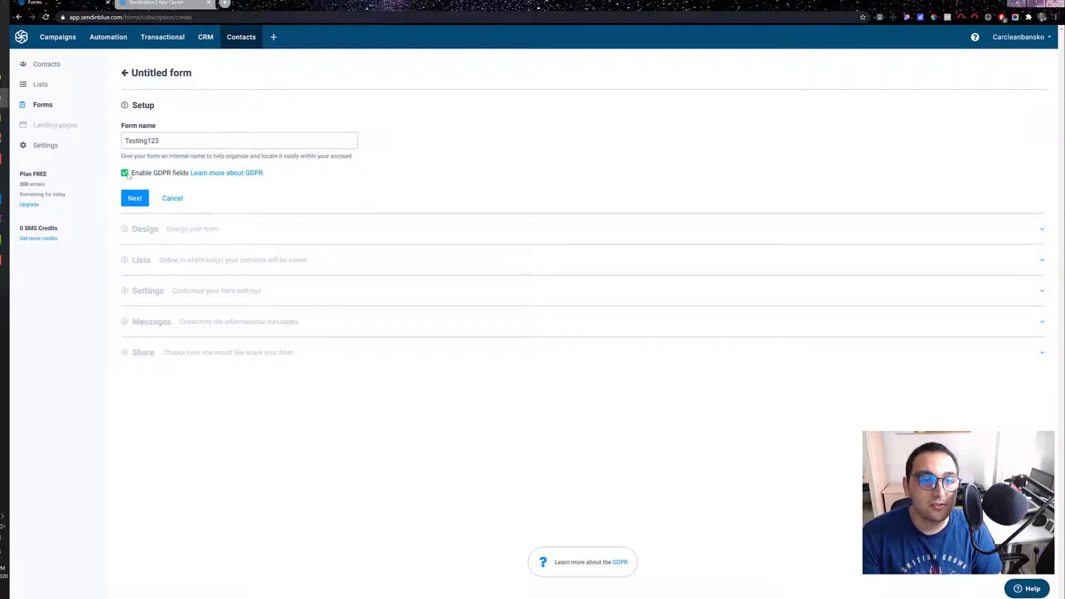
{"action": "left_click", "coordinate": [142, 197]}
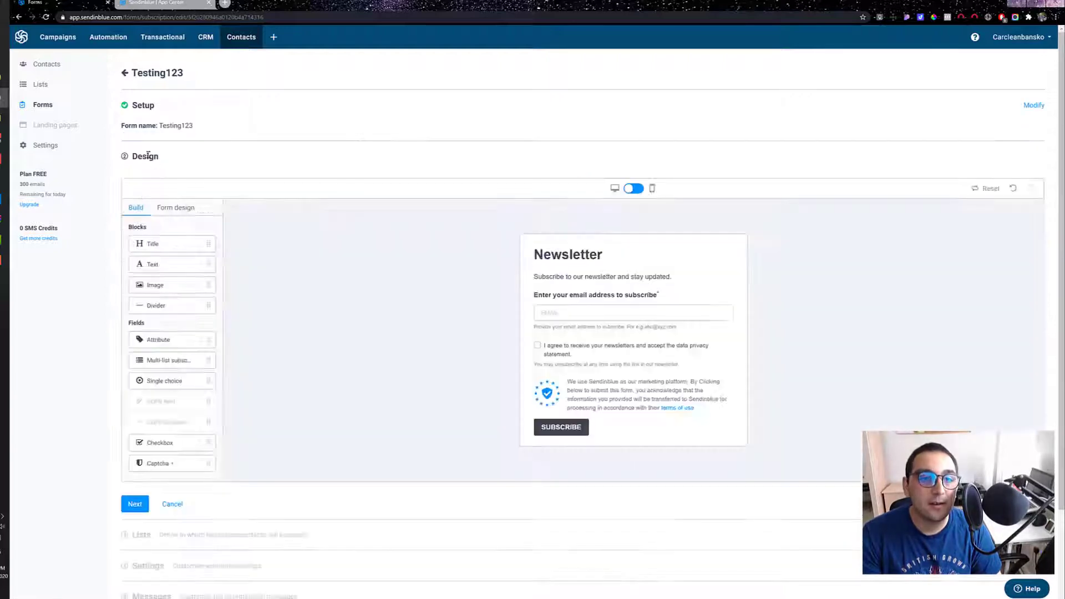
Step: Add a title block reading "This is title1" above the Newsletter heading and change that heading to "This is title2"
{"action": "scroll", "coordinate": [351, 286], "scroll_direction": "down", "scroll_amount": 3}
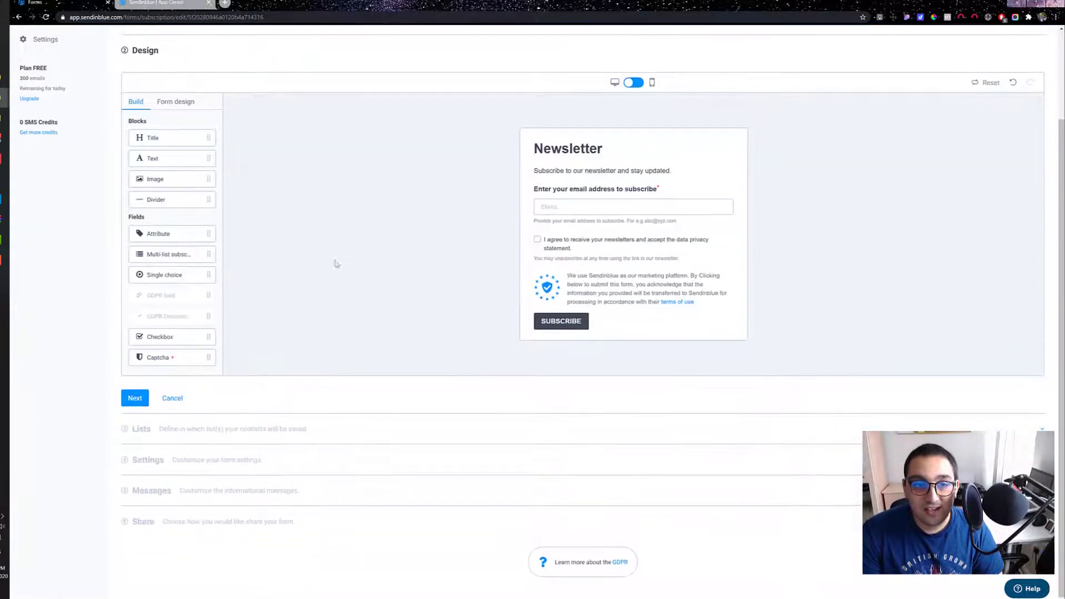
{"action": "scroll", "coordinate": [266, 286], "scroll_direction": "up", "scroll_amount": 3}
{"action": "left_click_drag", "start_coordinate": [150, 244], "coordinate": [548, 259]}
{"action": "type", "text": "T"}
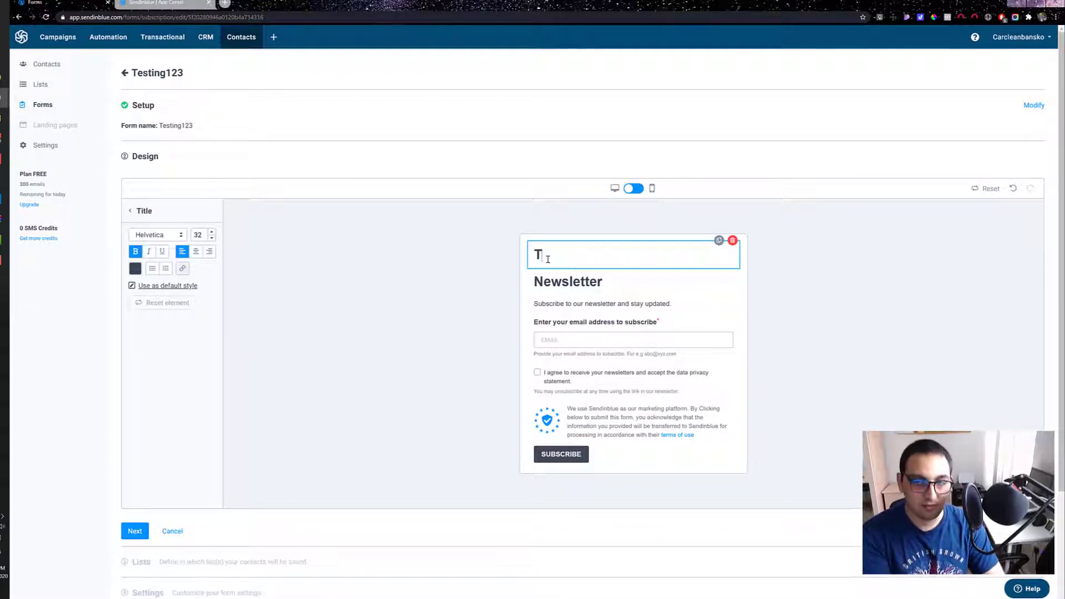
{"action": "type", "text": "his is title1"}
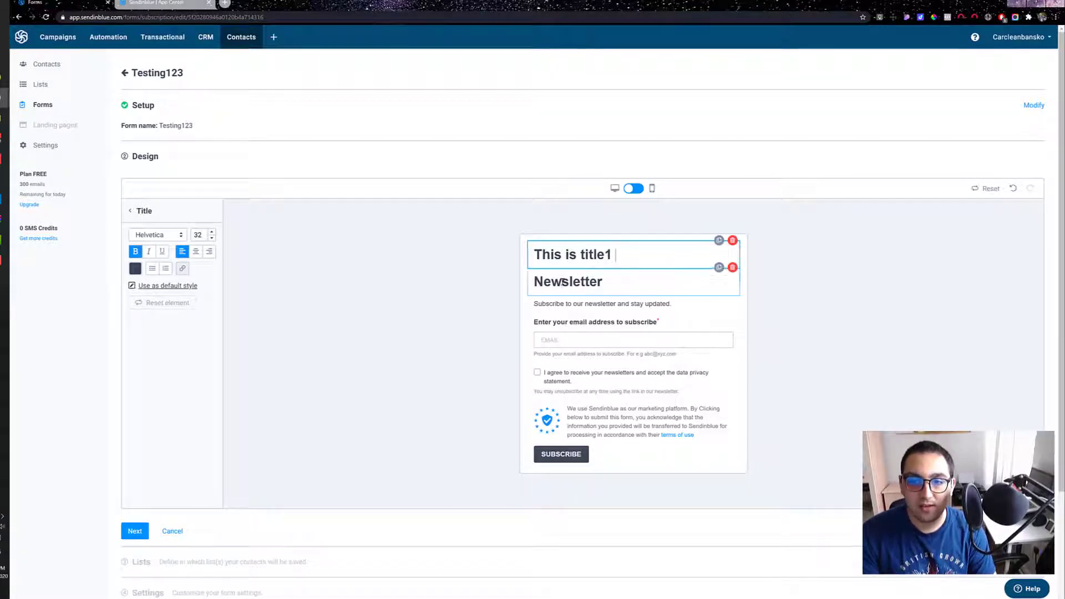
{"action": "double_click", "coordinate": [562, 282]}
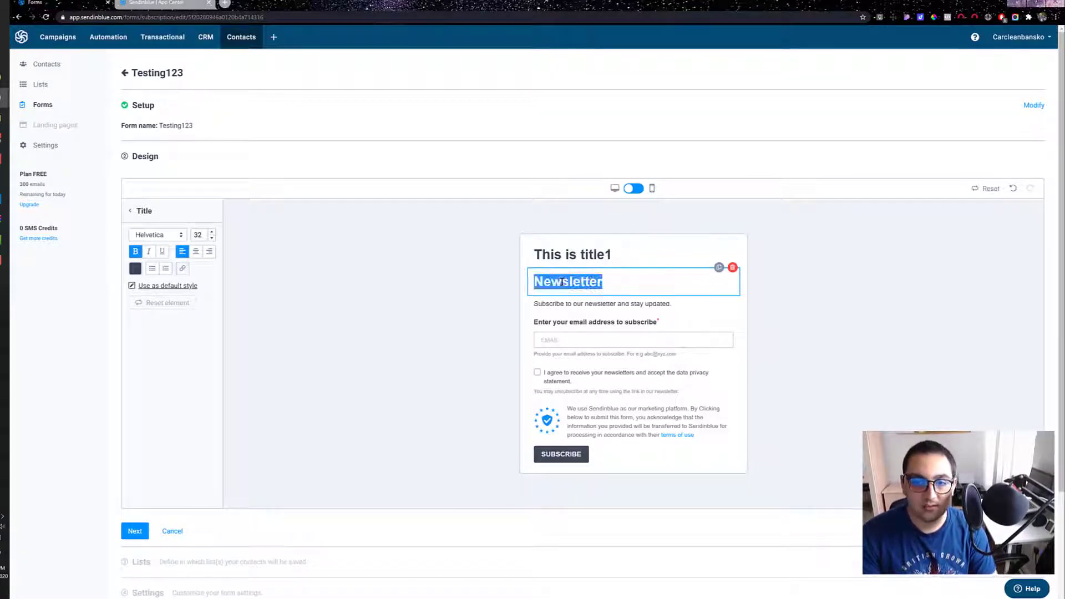
{"action": "type", "text": "This is title2"}
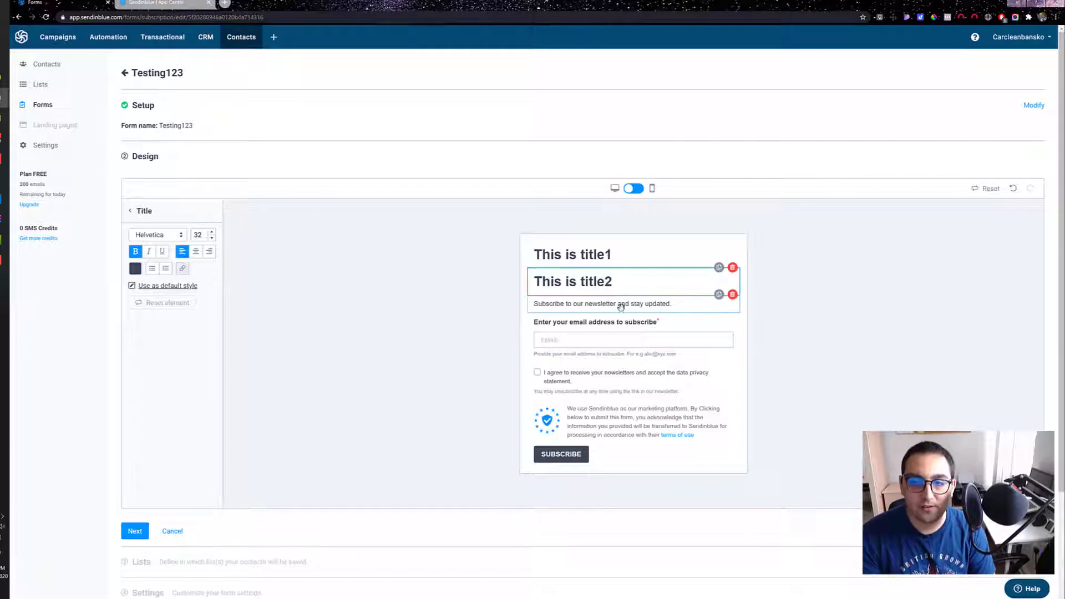
{"action": "left_click", "coordinate": [590, 304]}
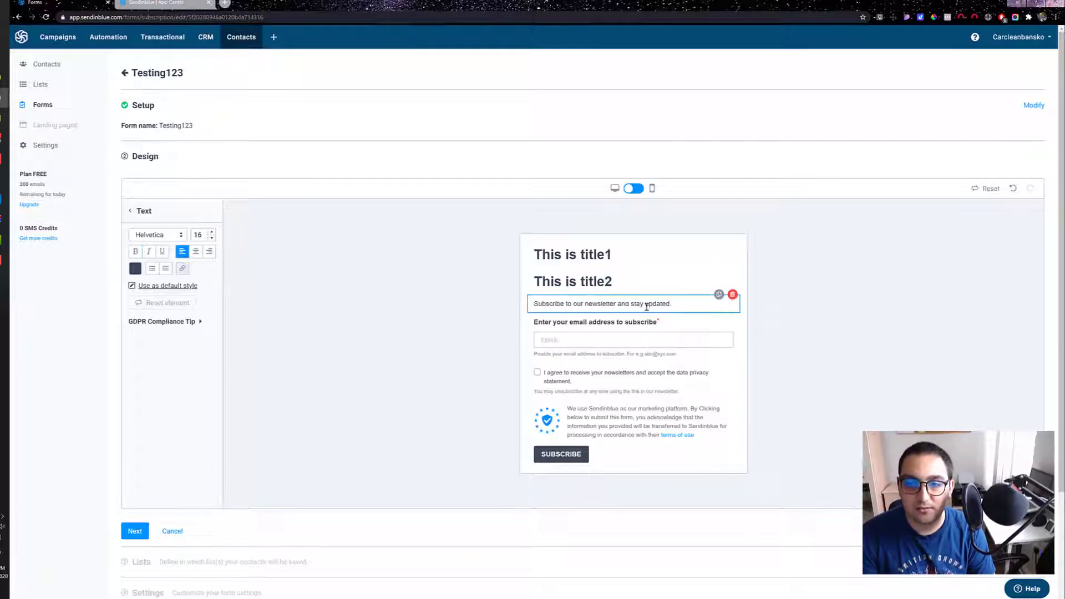
{"action": "left_click", "coordinate": [580, 319]}
{"action": "left_click_drag", "start_coordinate": [540, 322], "coordinate": [627, 321]}
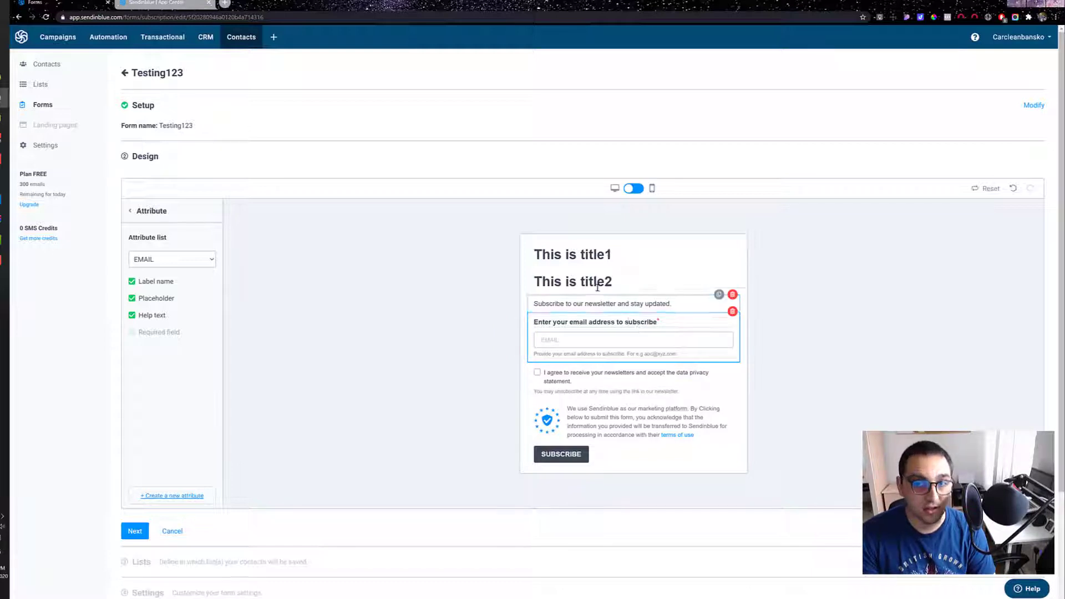
Step: Replace the first title's text with the Bulgarian "Това е заглавие 1"
{"action": "left_click", "coordinate": [575, 250]}
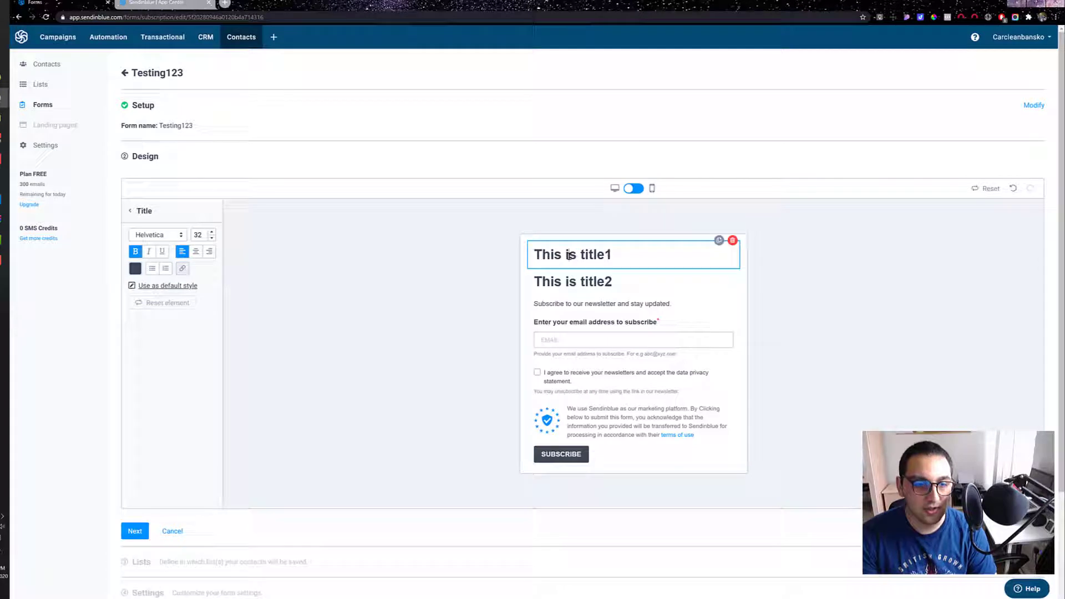
{"action": "triple_click", "coordinate": [571, 255]}
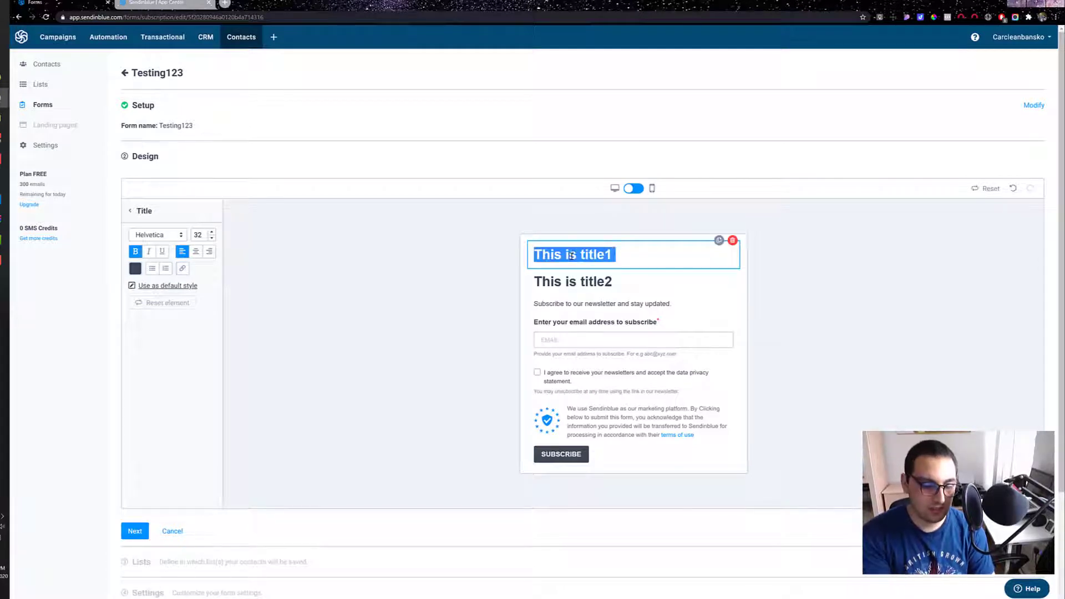
{"action": "type", "text": "Това е"}
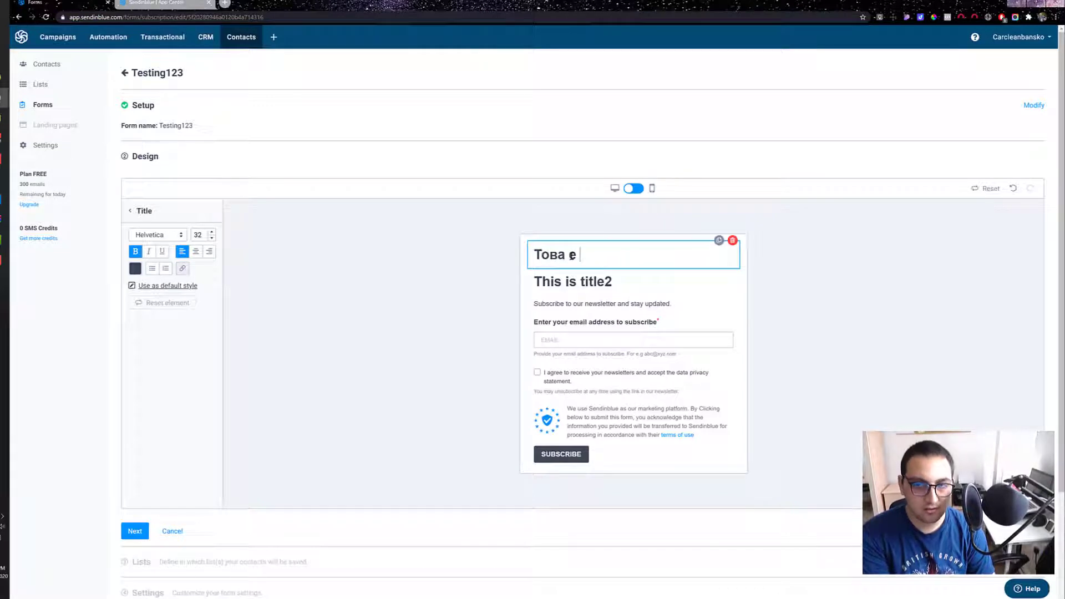
{"action": "type", "text": "заглавие 1"}
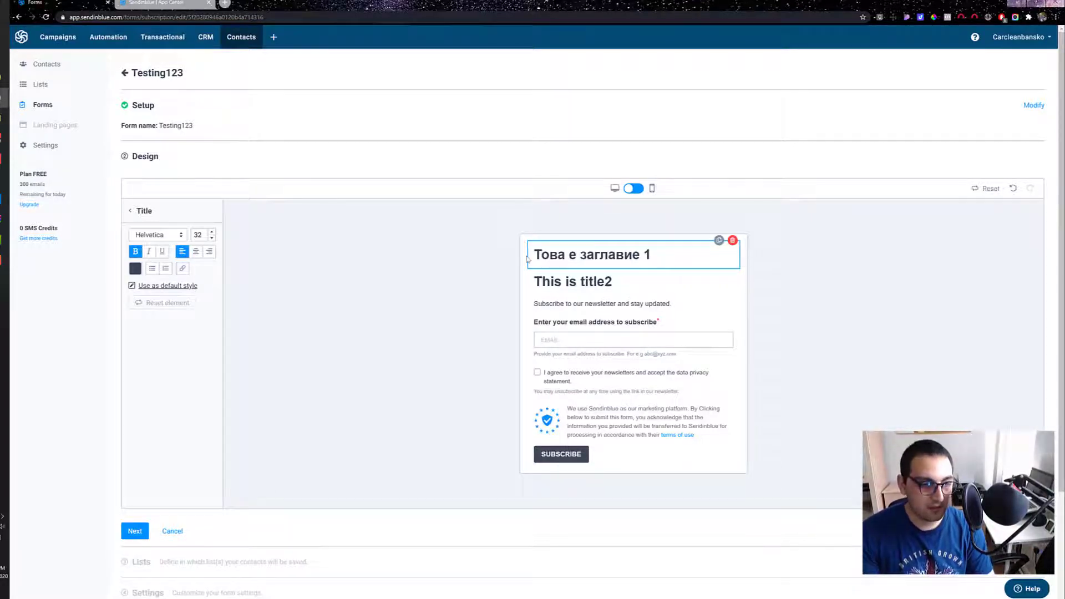
Step: Replace the Bulgarian text of the first title with "This is title 1"
{"action": "key", "text": "ctrl+a"}
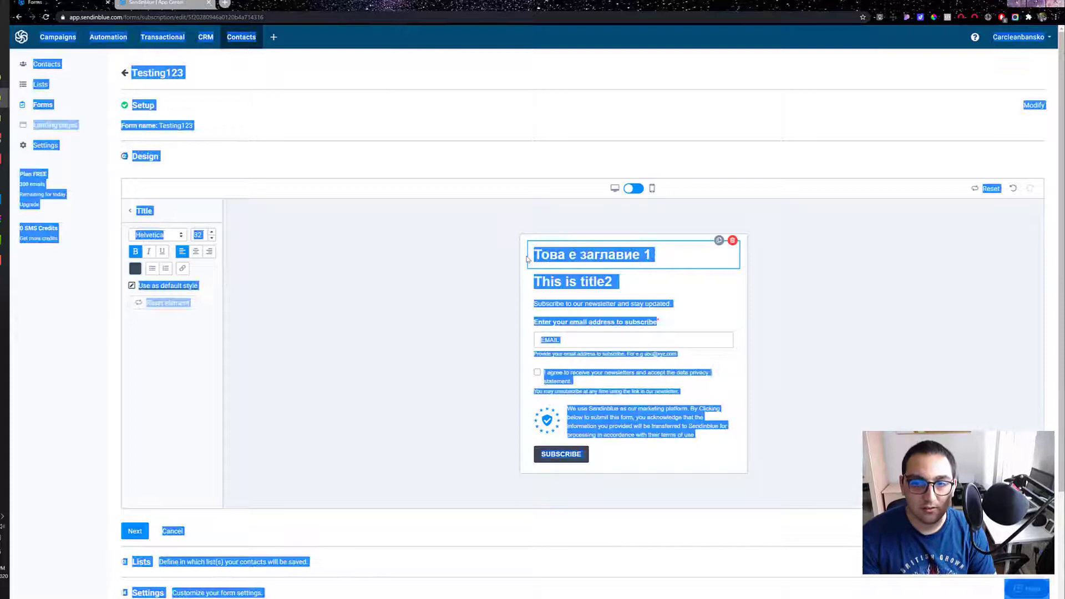
{"action": "double_click", "coordinate": [559, 255]}
{"action": "triple_click", "coordinate": [559, 256]}
{"action": "type", "text": "This is title 2"}
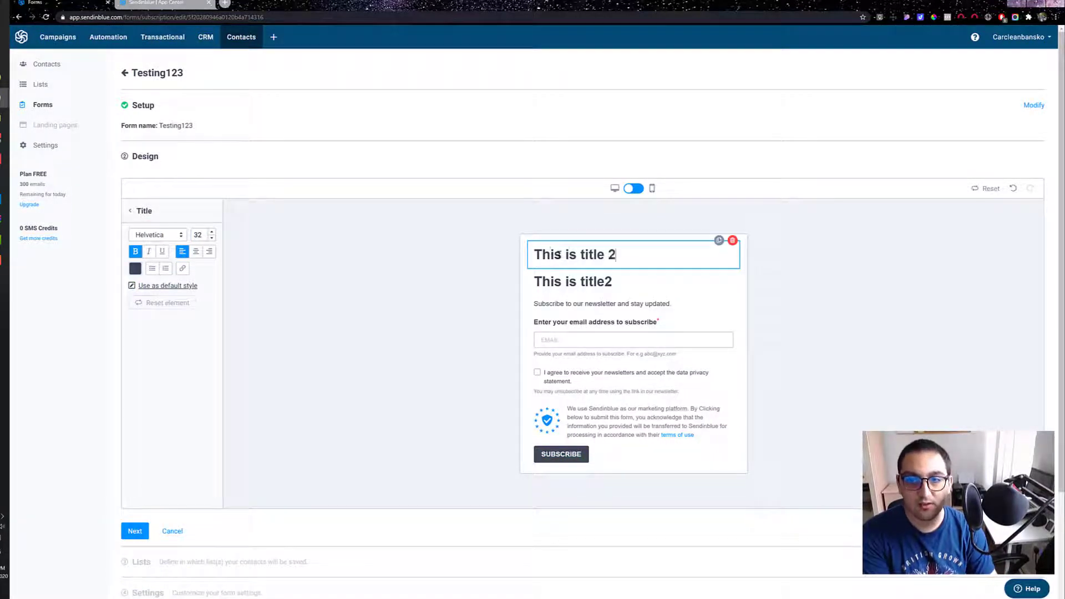
{"action": "key", "text": "BackSpace"}
{"action": "type", "text": "1"}
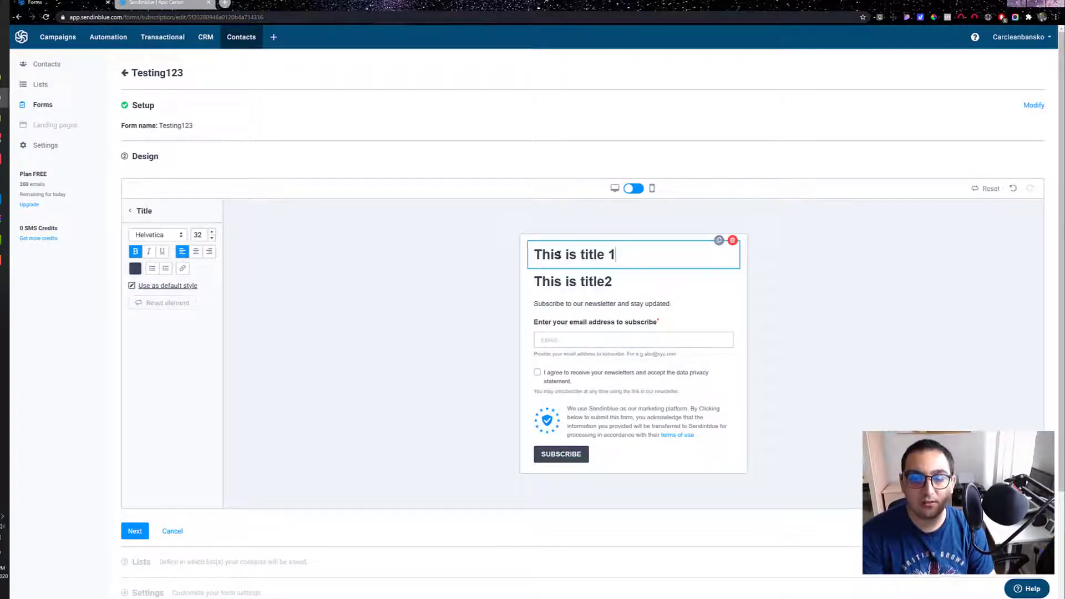
Step: Set the font size of the first title to 31
{"action": "left_click", "coordinate": [577, 340]}
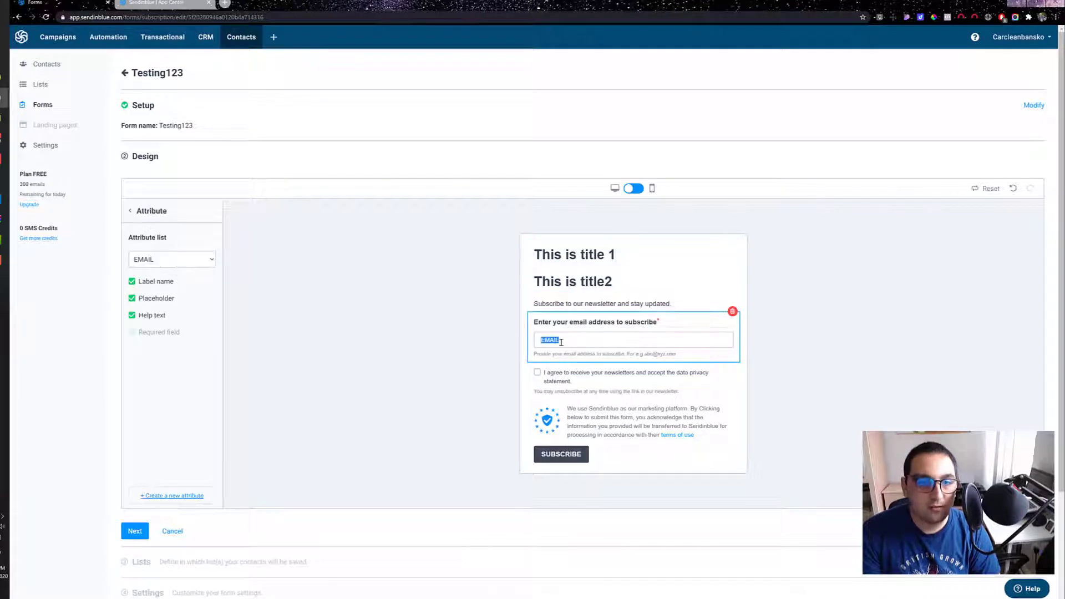
{"action": "left_click", "coordinate": [130, 212]}
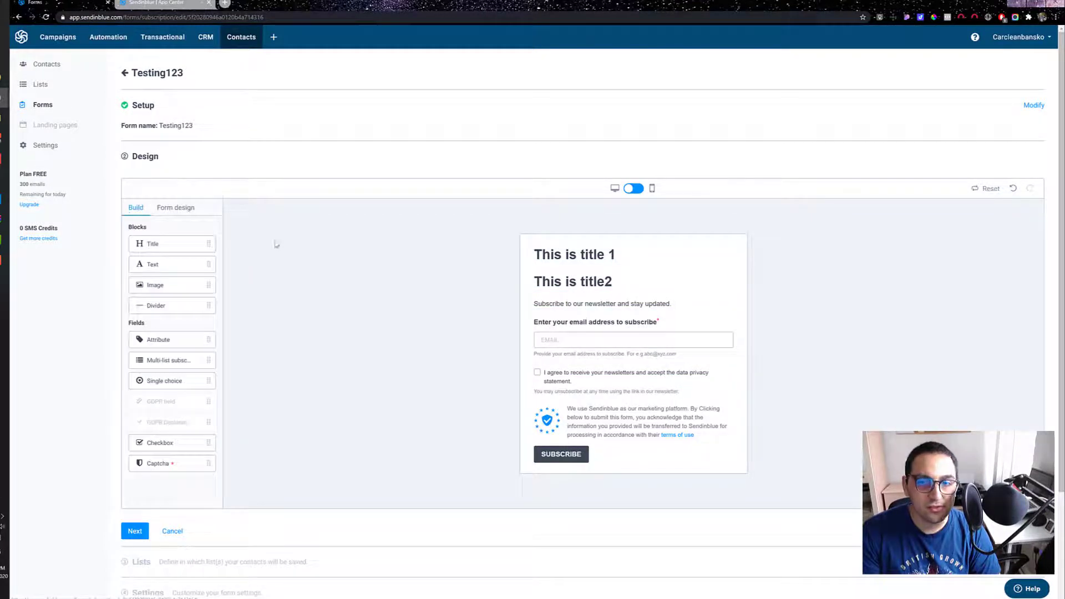
{"action": "left_click", "coordinate": [577, 255]}
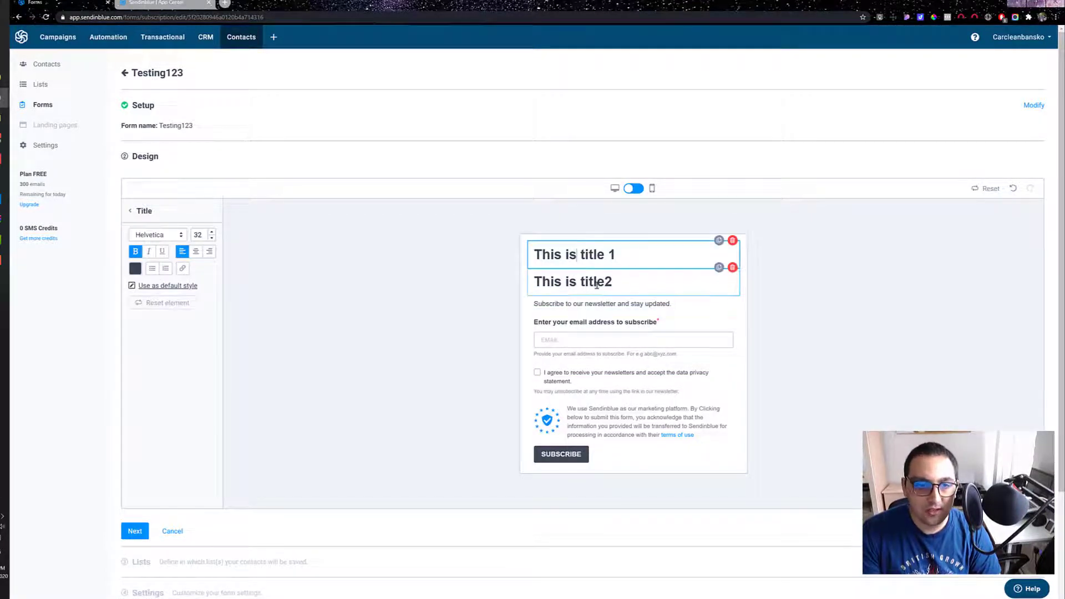
{"action": "left_click", "coordinate": [211, 237]}
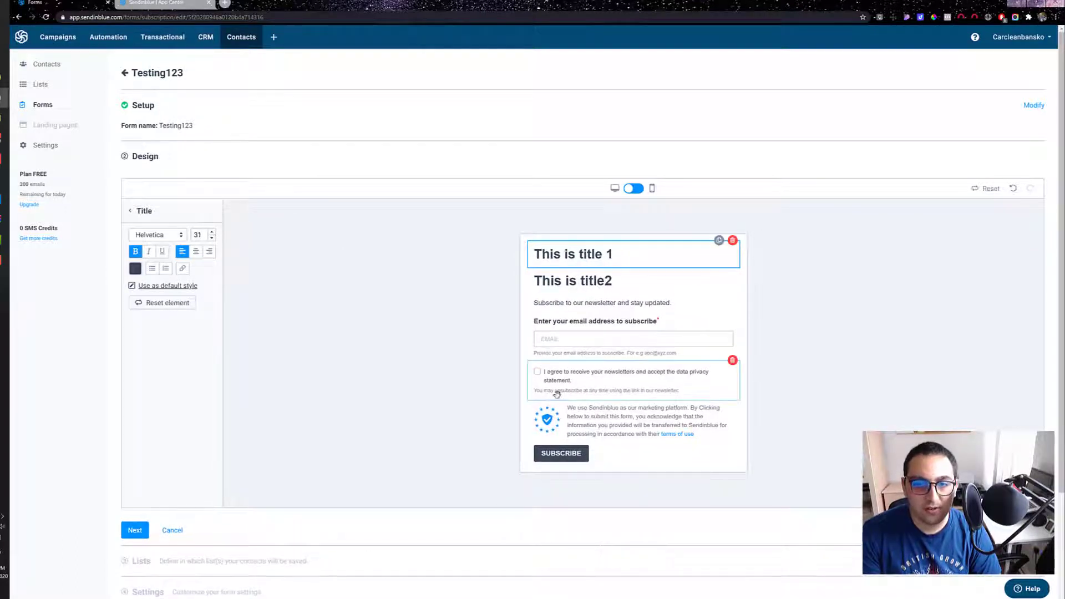
Step: Change the text color of the GDPR declaration in the form to dark red
{"action": "left_click", "coordinate": [555, 303]}
{"action": "left_click", "coordinate": [573, 338]}
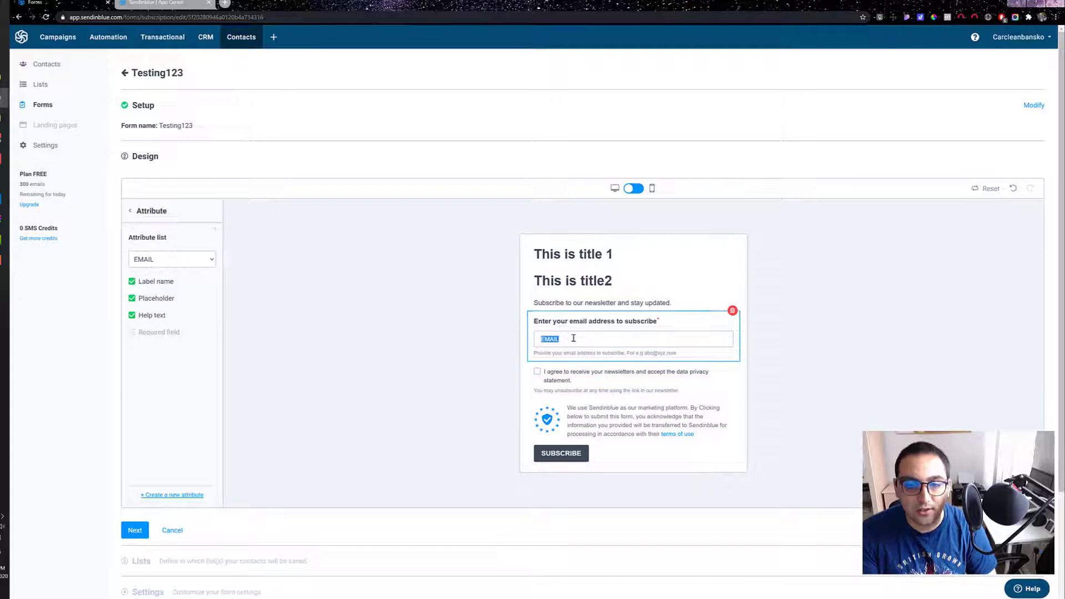
{"action": "left_click", "coordinate": [577, 371]}
{"action": "scroll", "coordinate": [583, 372], "scroll_direction": "down", "scroll_amount": 2}
{"action": "left_click", "coordinate": [603, 343]}
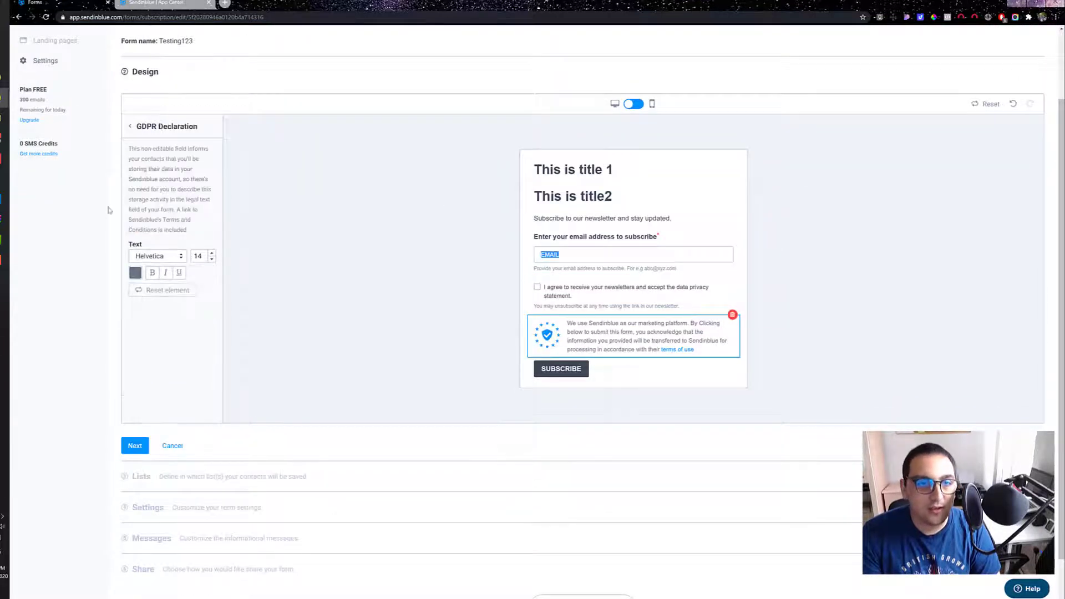
{"action": "left_click", "coordinate": [134, 274]}
{"action": "mouse_move", "coordinate": [167, 298]}
{"action": "left_mouse_down"}
{"action": "mouse_move", "coordinate": [215, 304]}
{"action": "mouse_move", "coordinate": [204, 309]}
{"action": "mouse_move", "coordinate": [207, 288]}
{"action": "mouse_move", "coordinate": [238, 272]}
{"action": "mouse_move", "coordinate": [236, 258]}
{"action": "left_mouse_up"}
{"action": "left_click", "coordinate": [179, 360]}
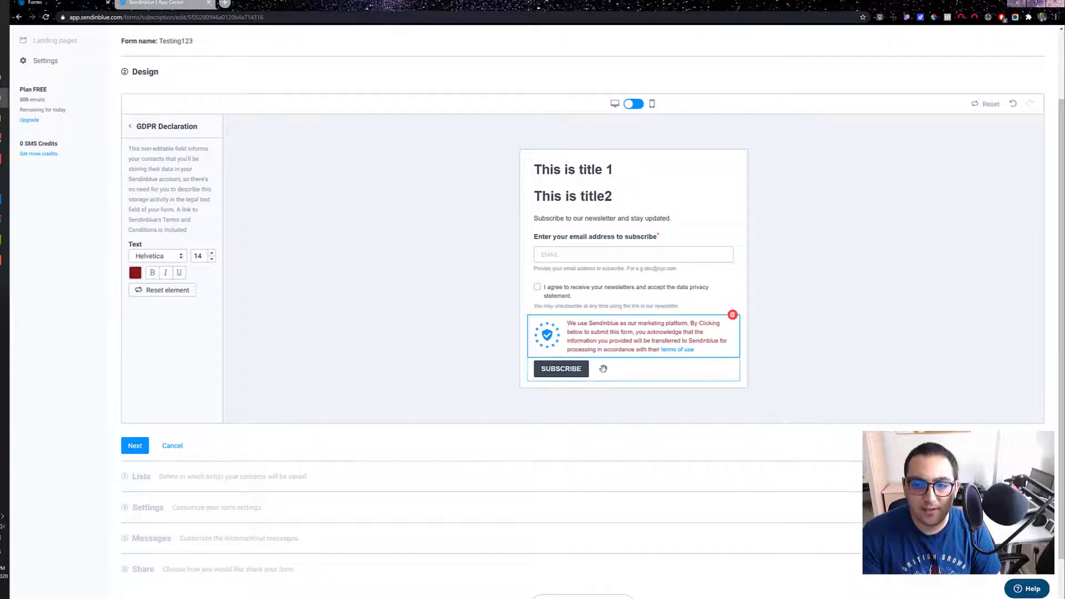
Step: Set the Subscribe button's rounded corners to 16 and its text size to 25
{"action": "left_click", "coordinate": [568, 376]}
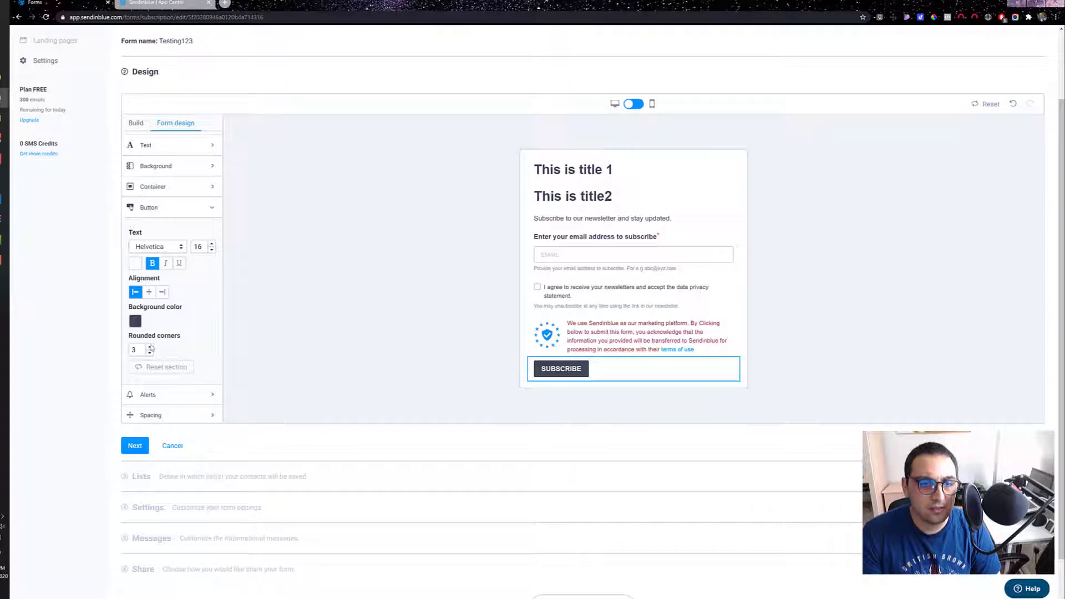
{"action": "left_click", "coordinate": [150, 347]}
{"action": "left_click", "coordinate": [150, 346]}
{"action": "left_click", "coordinate": [150, 346]}
{"action": "left_click", "coordinate": [149, 346]}
{"action": "left_click", "coordinate": [150, 347]}
{"action": "left_click", "coordinate": [150, 347]}
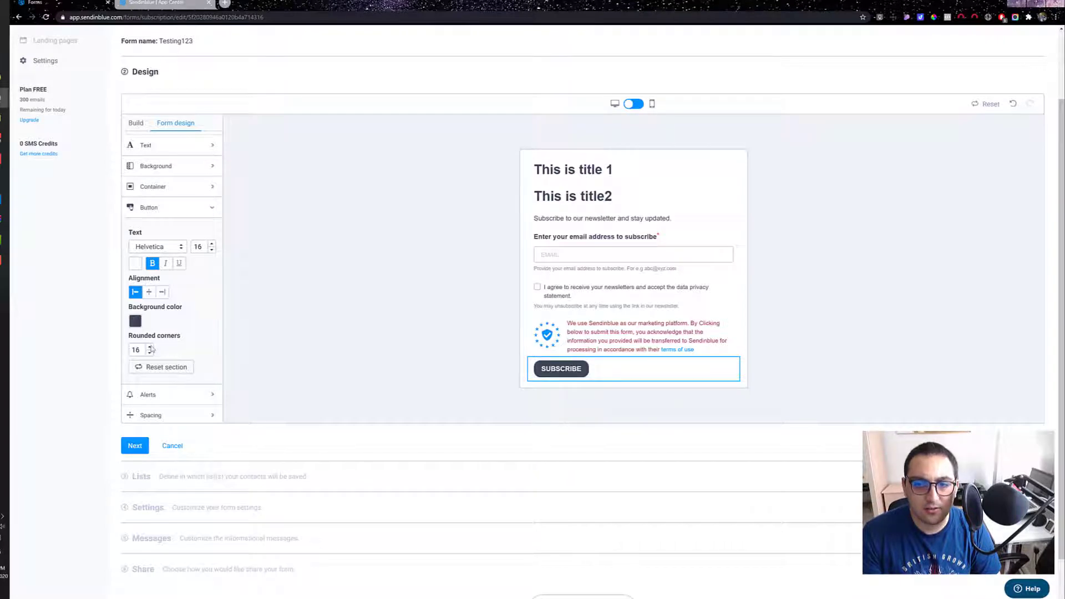
{"action": "left_click", "coordinate": [212, 245]}
{"action": "left_click", "coordinate": [213, 245]}
{"action": "left_click", "coordinate": [212, 245]}
{"action": "left_click", "coordinate": [213, 244]}
{"action": "left_click", "coordinate": [212, 245]}
{"action": "left_click", "coordinate": [212, 245]}
{"action": "left_click", "coordinate": [213, 244]}
{"action": "left_click", "coordinate": [212, 245]}
Step: Try the alignment options for the Subscribe button and leave it centered
{"action": "left_click", "coordinate": [149, 293]}
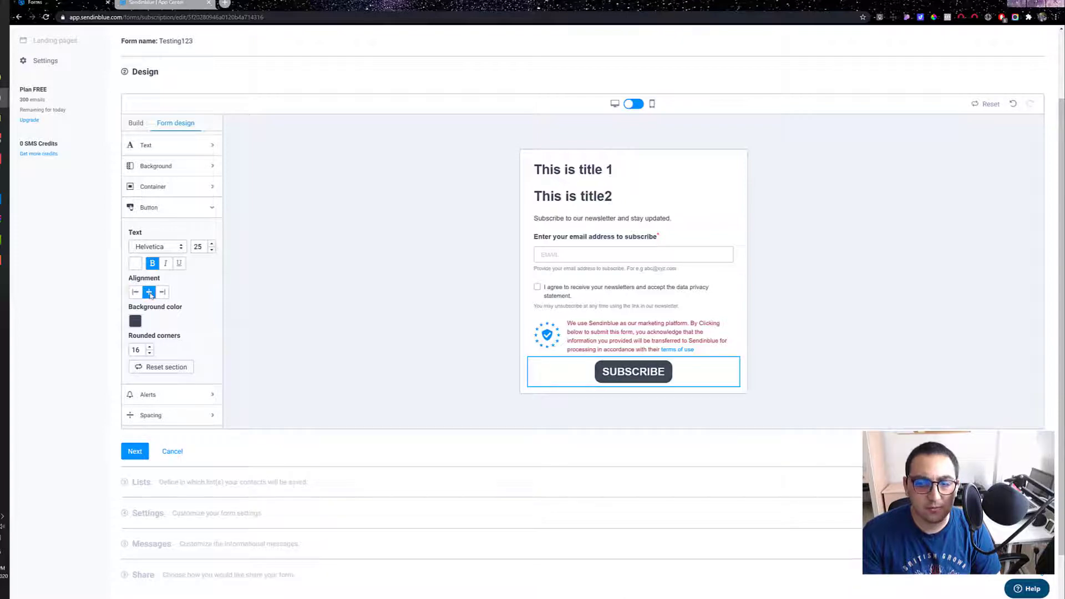
{"action": "left_click", "coordinate": [162, 292]}
{"action": "left_click", "coordinate": [149, 293]}
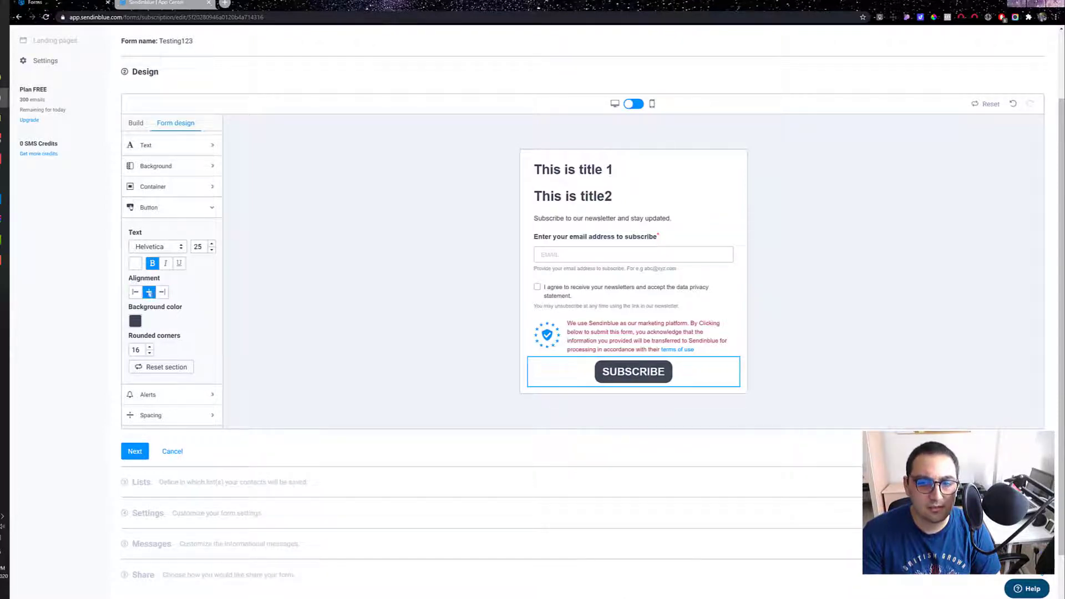
{"action": "left_click", "coordinate": [134, 292]}
{"action": "left_click", "coordinate": [149, 292]}
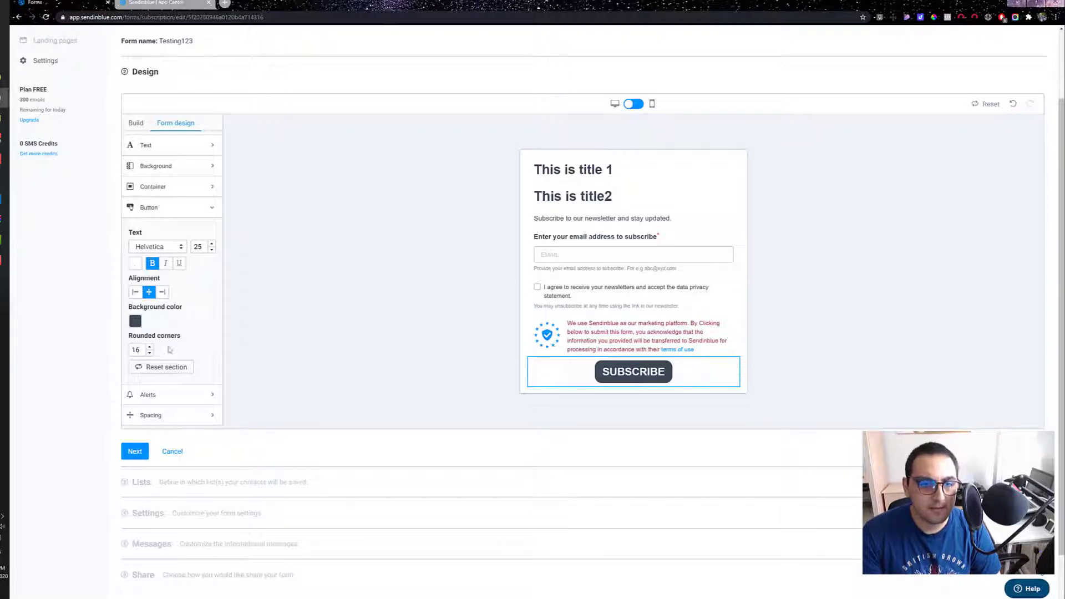
Step: Change the Subscribe button's background color to red
{"action": "left_click", "coordinate": [134, 323]}
{"action": "mouse_move", "coordinate": [235, 322]}
{"action": "left_mouse_down"}
{"action": "mouse_move", "coordinate": [235, 307]}
{"action": "mouse_move", "coordinate": [220, 328]}
{"action": "left_mouse_up"}
{"action": "left_click", "coordinate": [204, 282]}
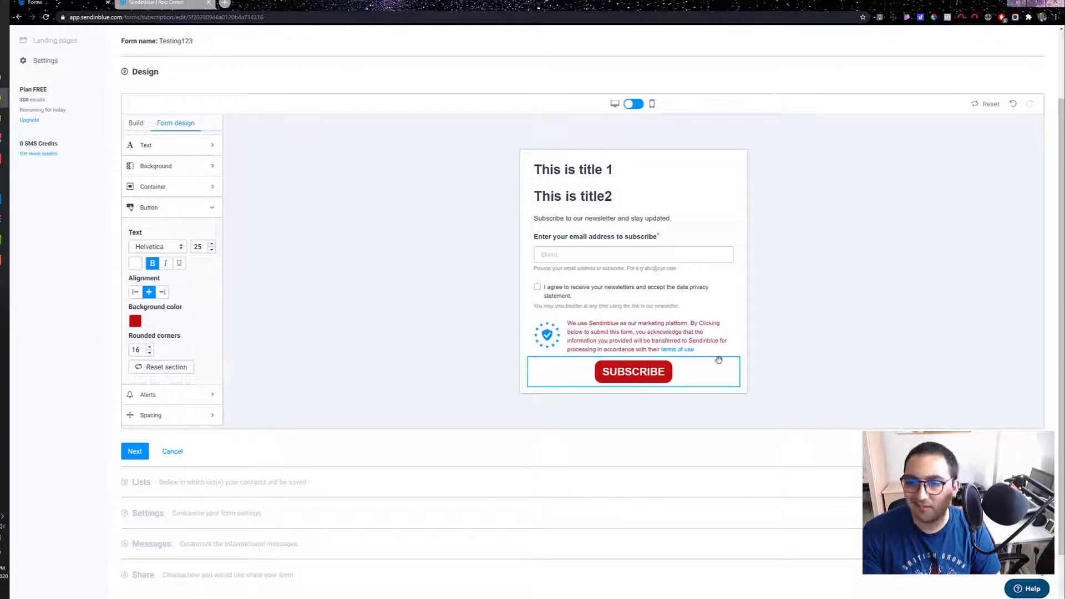
Step: Preview the form's alert in both the success state and the error state
{"action": "left_click", "coordinate": [203, 392]}
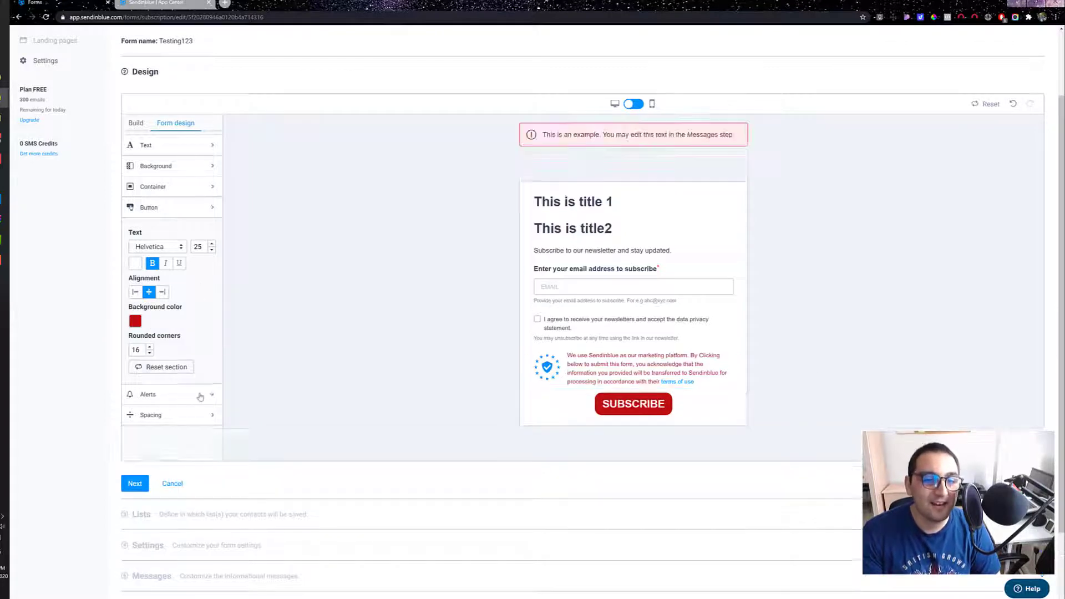
{"action": "scroll", "coordinate": [172, 266], "scroll_direction": "down", "scroll_amount": 2}
{"action": "left_click", "coordinate": [185, 187]}
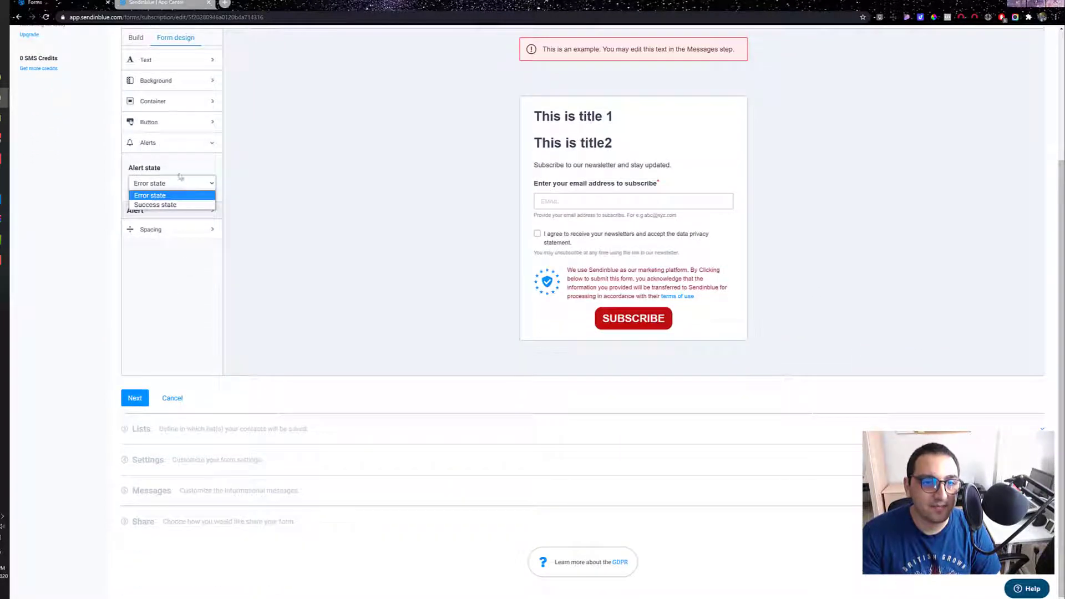
{"action": "left_click", "coordinate": [171, 204]}
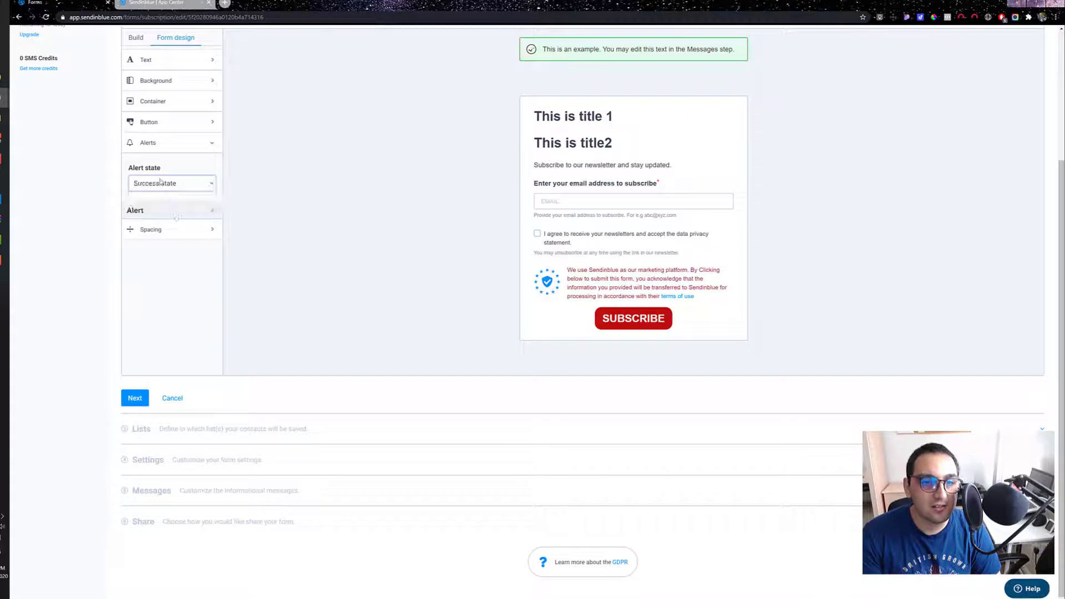
{"action": "left_click", "coordinate": [172, 183]}
{"action": "left_click", "coordinate": [150, 195]}
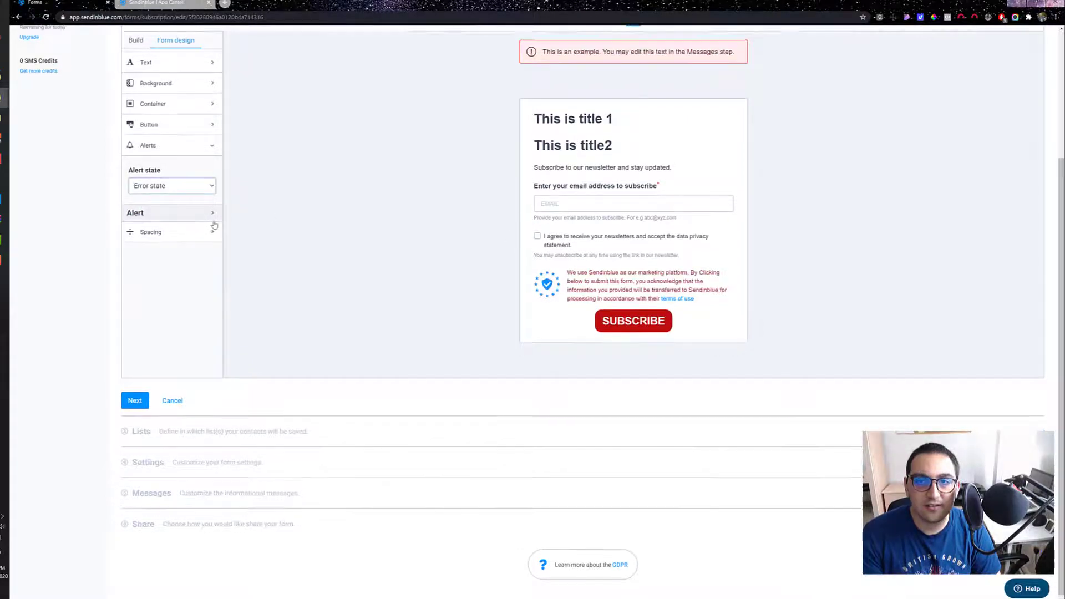
{"action": "scroll", "coordinate": [388, 222], "scroll_direction": "up", "scroll_amount": 2}
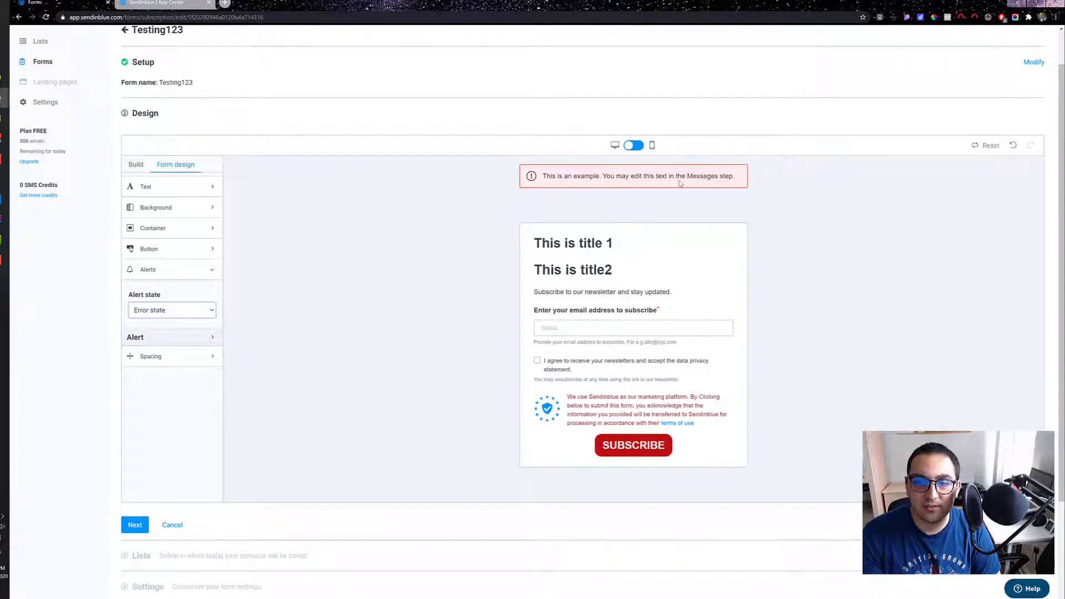
{"action": "left_click", "coordinate": [162, 311]}
{"action": "left_click", "coordinate": [162, 323]}
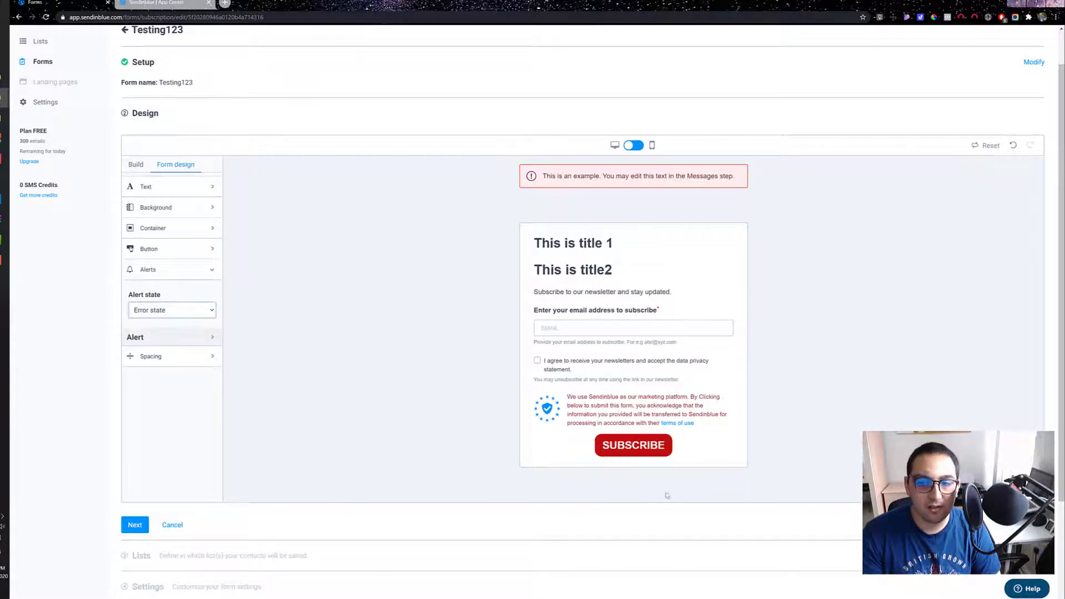
Step: Complete the form design and choose Груув as the list where subscribers are saved
{"action": "scroll", "coordinate": [224, 420], "scroll_direction": "down", "scroll_amount": 2}
{"action": "left_click", "coordinate": [135, 398]}
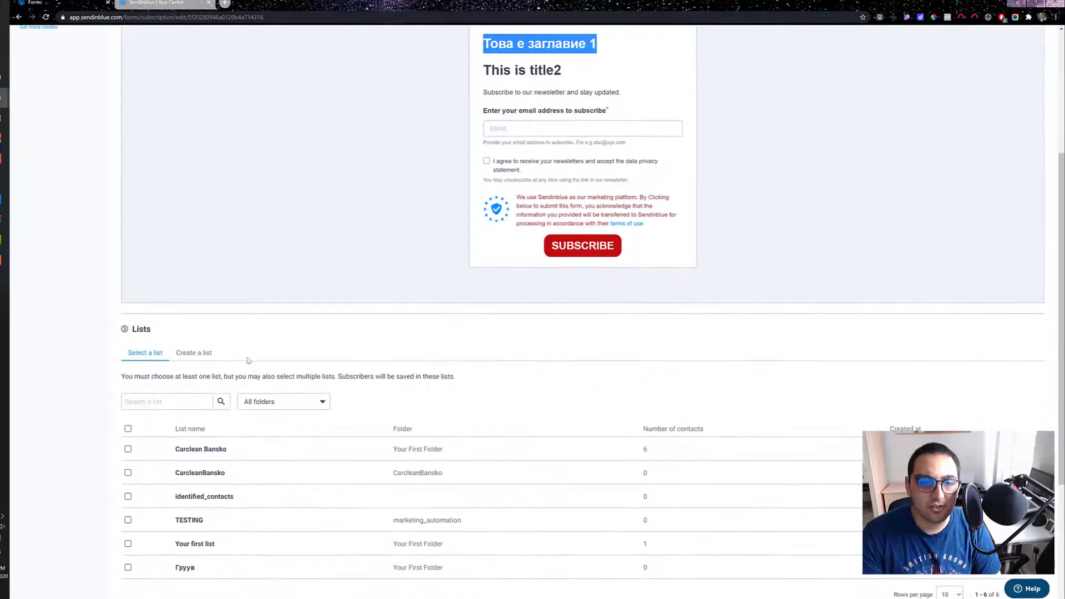
{"action": "scroll", "coordinate": [213, 214], "scroll_direction": "up", "scroll_amount": 7}
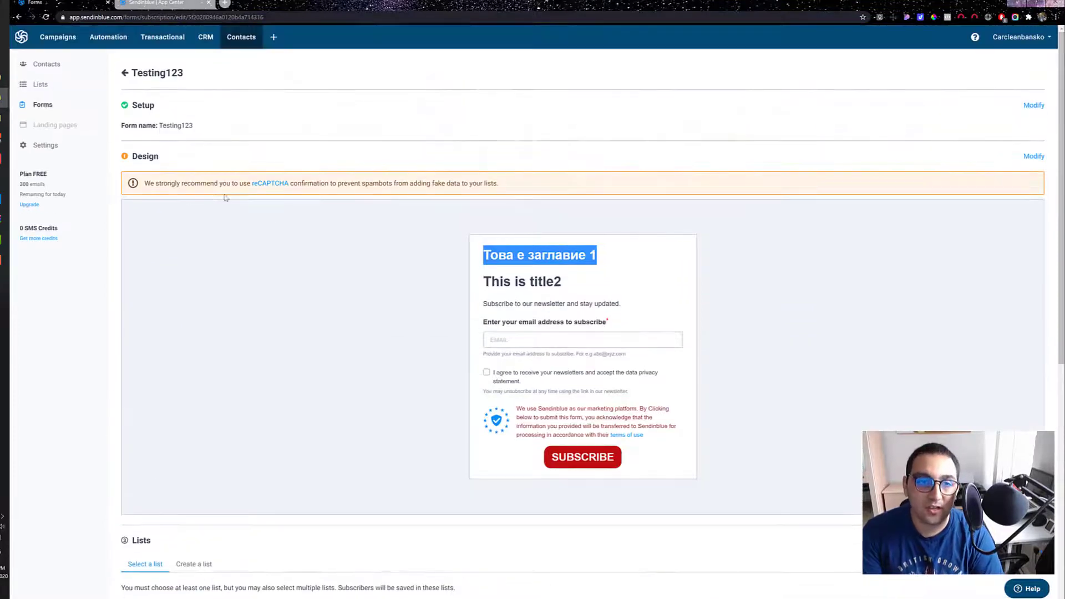
{"action": "scroll", "coordinate": [226, 198], "scroll_direction": "down", "scroll_amount": 6}
{"action": "scroll", "coordinate": [195, 90], "scroll_direction": "up", "scroll_amount": 5}
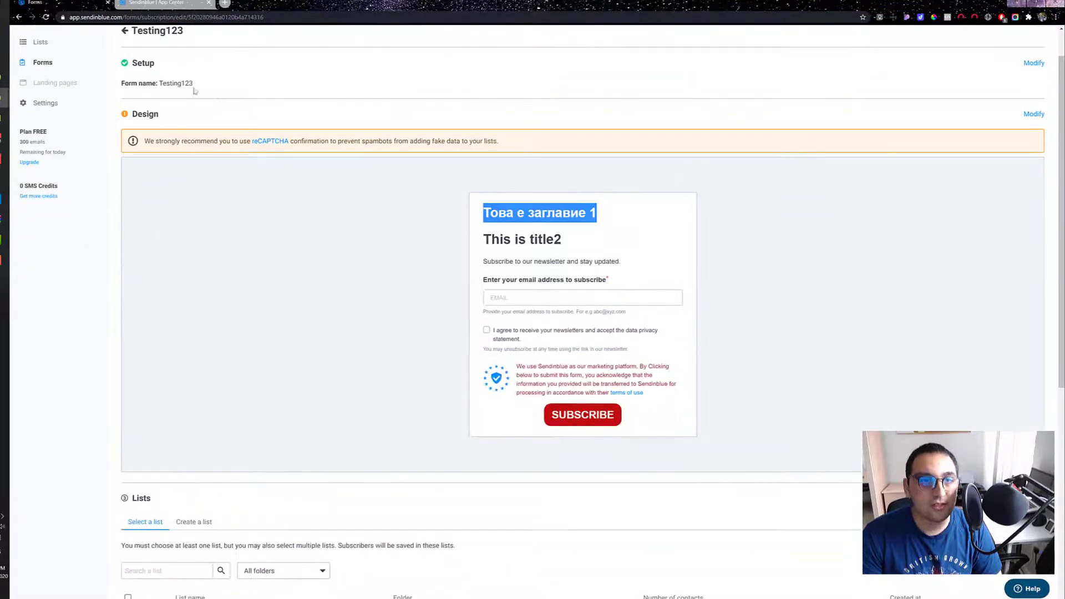
{"action": "scroll", "coordinate": [257, 254], "scroll_direction": "down", "scroll_amount": 5}
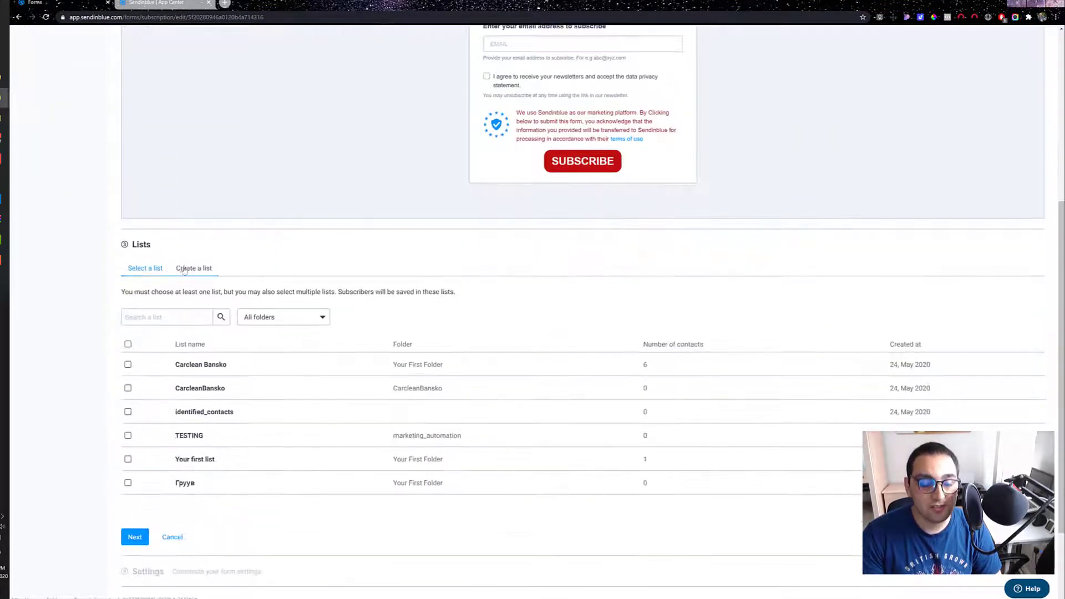
{"action": "scroll", "coordinate": [184, 270], "scroll_direction": "down", "scroll_amount": 2}
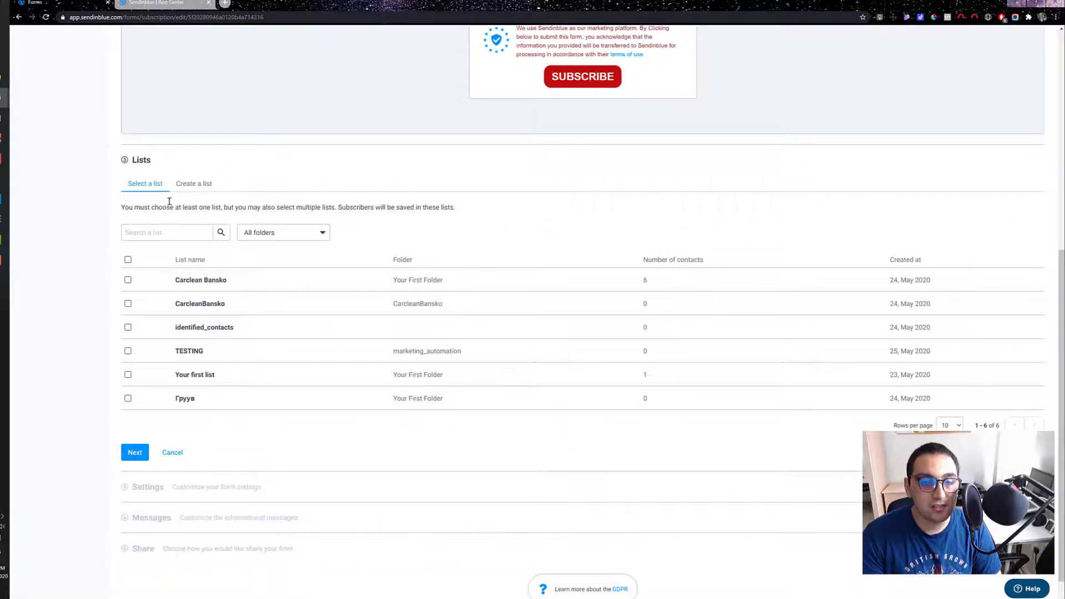
{"action": "scroll", "coordinate": [121, 264], "scroll_direction": "up", "scroll_amount": 7}
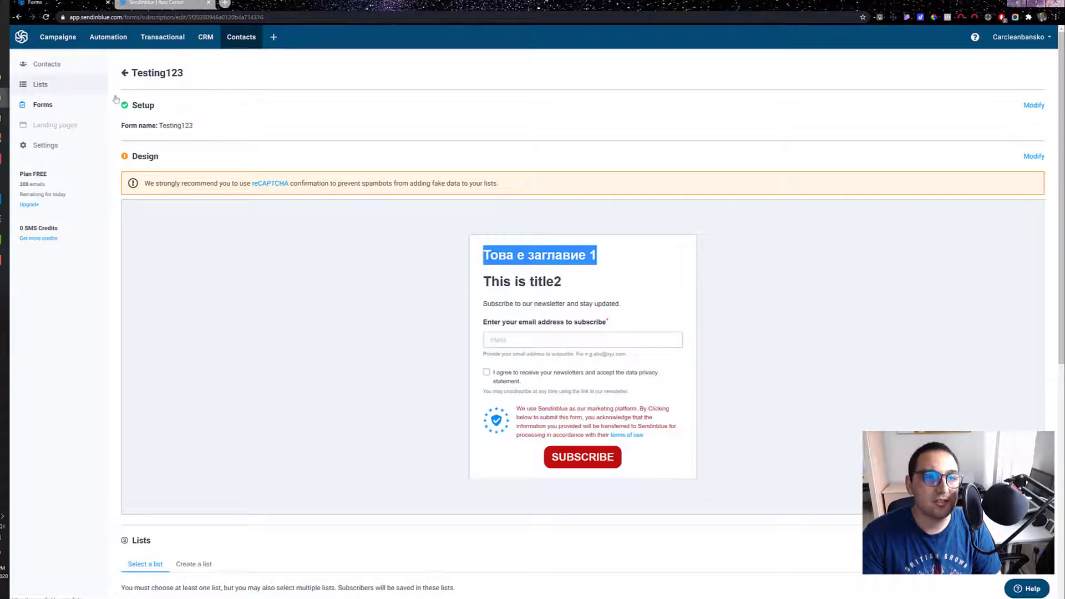
{"action": "scroll", "coordinate": [150, 220], "scroll_direction": "down", "scroll_amount": 7}
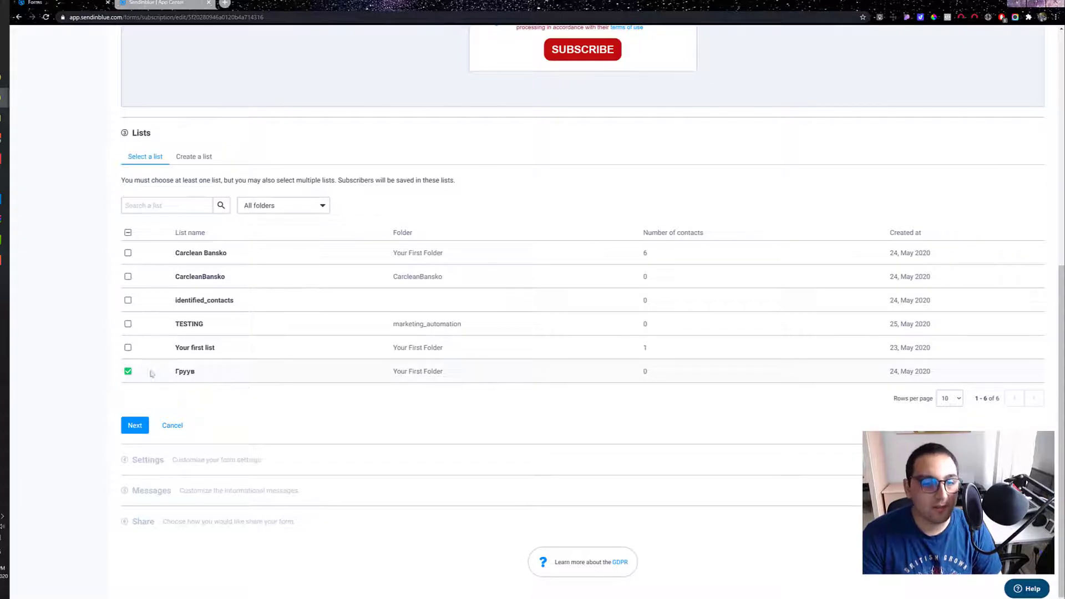
{"action": "left_click", "coordinate": [138, 431]}
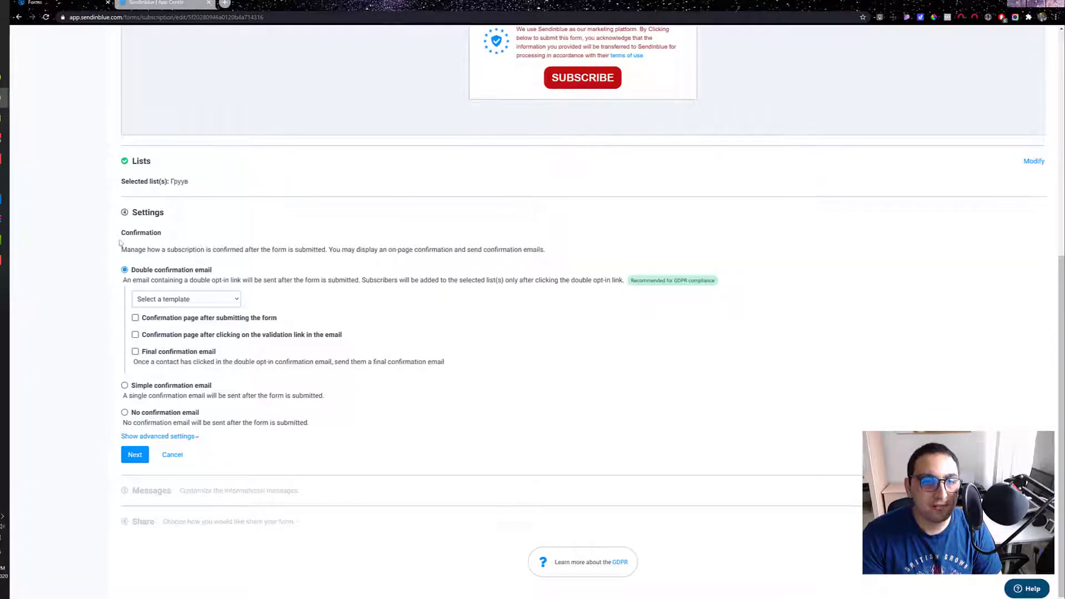
Step: Try the double confirmation email with the Default Template Double opt-in confirmation and a confirmation page after submitting the form
{"action": "left_click_drag", "start_coordinate": [122, 250], "coordinate": [440, 250]}
{"action": "left_click", "coordinate": [230, 263]}
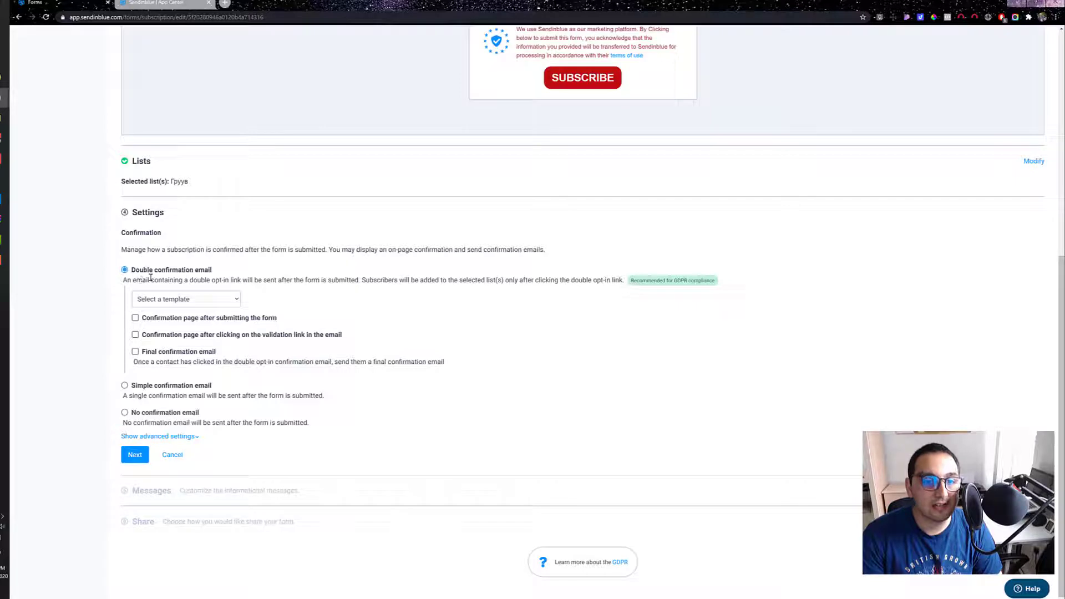
{"action": "left_click_drag", "start_coordinate": [133, 272], "coordinate": [238, 268]}
{"action": "left_click", "coordinate": [216, 295]}
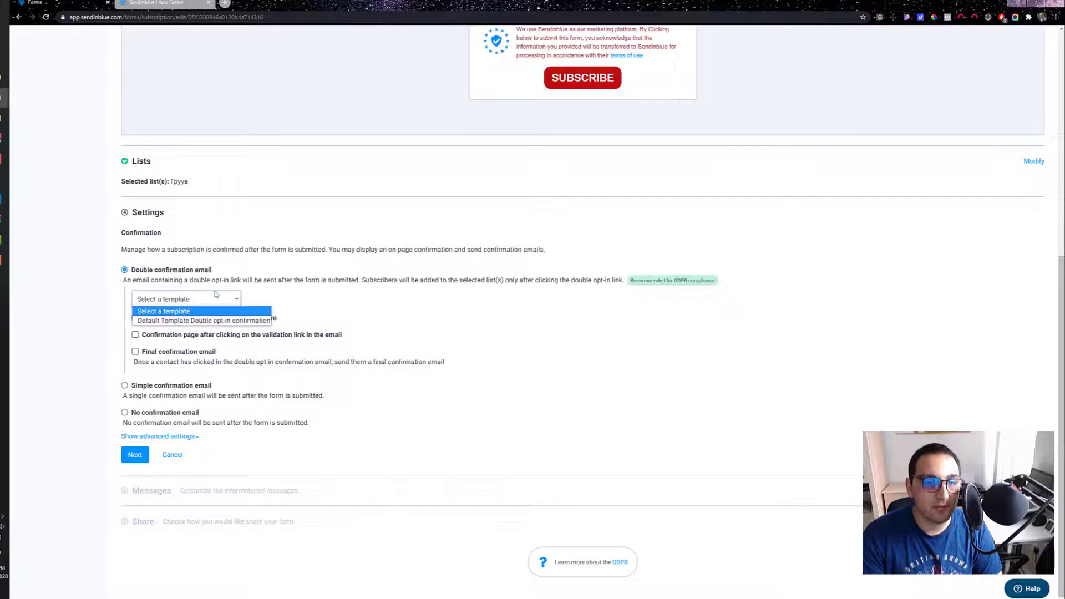
{"action": "left_click", "coordinate": [210, 320]}
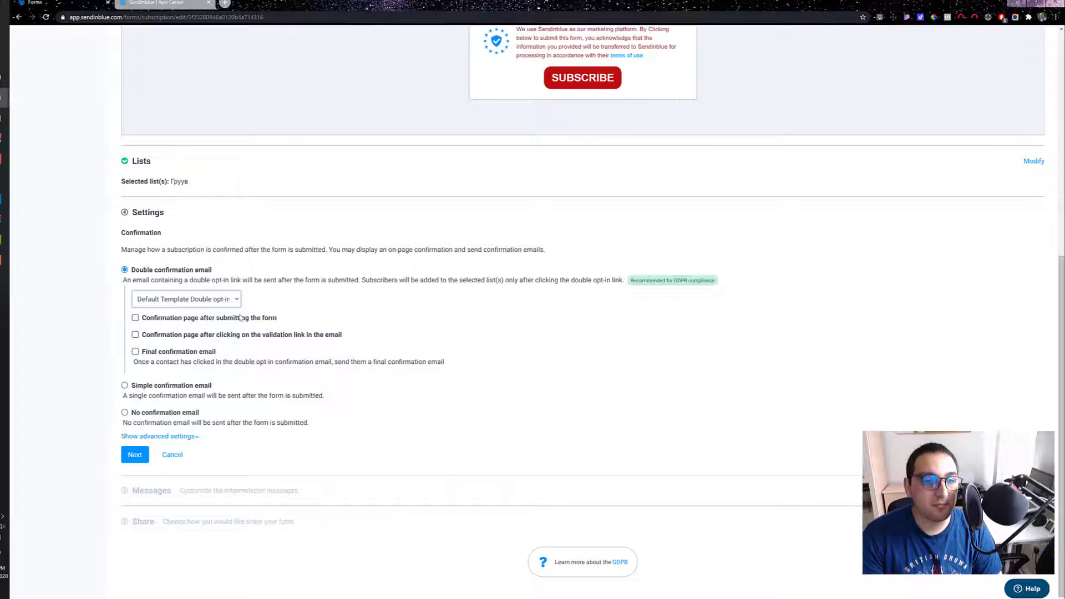
{"action": "left_click", "coordinate": [177, 322]}
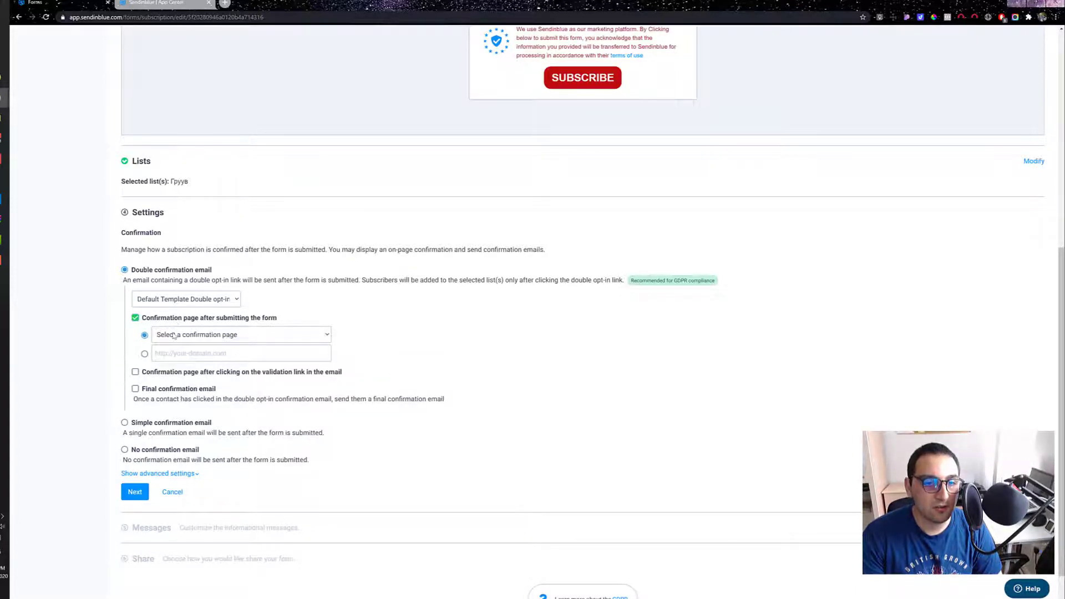
{"action": "left_click", "coordinate": [177, 335]}
{"action": "left_click", "coordinate": [190, 342]}
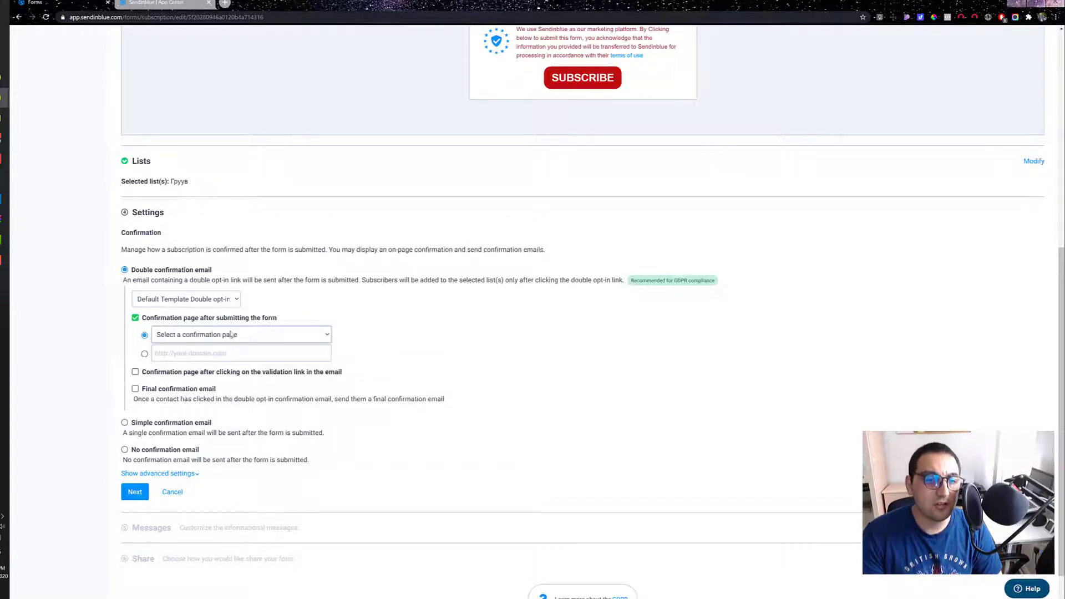
{"action": "left_click", "coordinate": [205, 300]}
{"action": "left_click", "coordinate": [125, 271]}
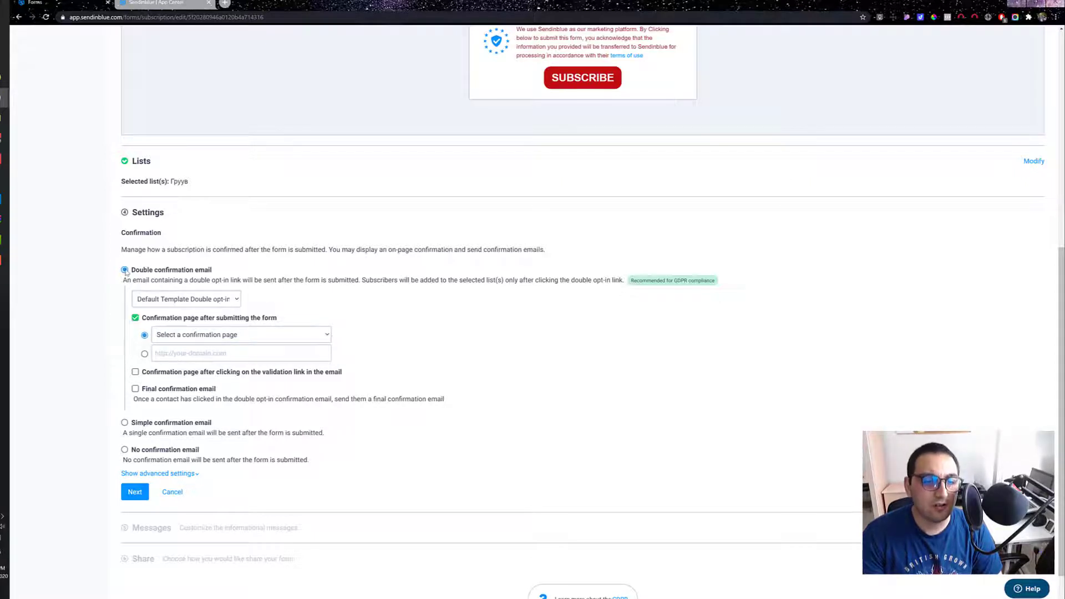
{"action": "left_click", "coordinate": [142, 319]}
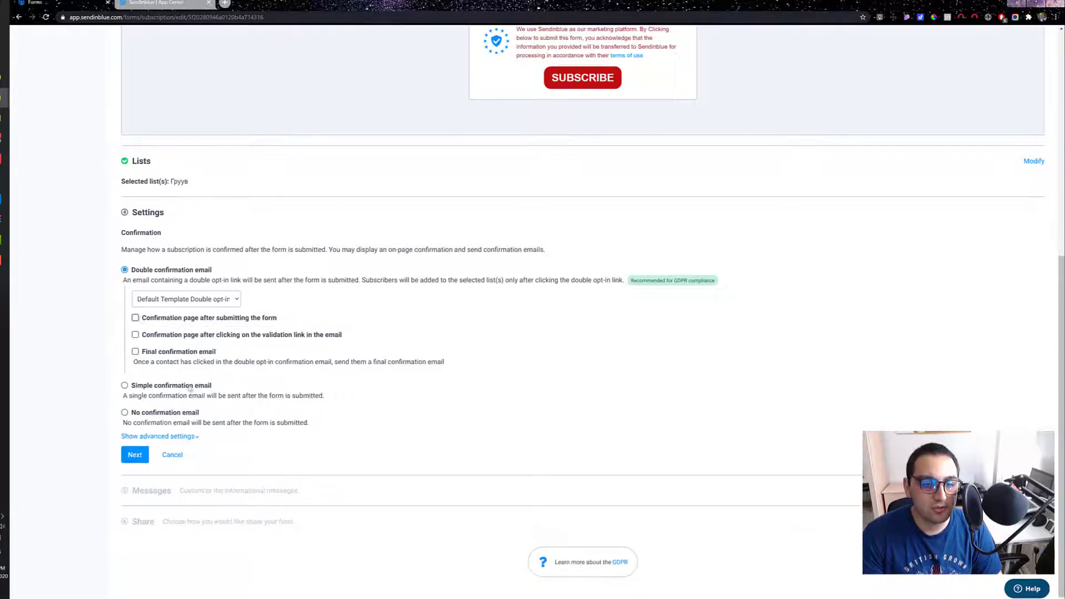
Step: Set the subscription confirmation to No confirmation email and save the form settings
{"action": "left_click", "coordinate": [125, 413]}
{"action": "left_click", "coordinate": [134, 455]}
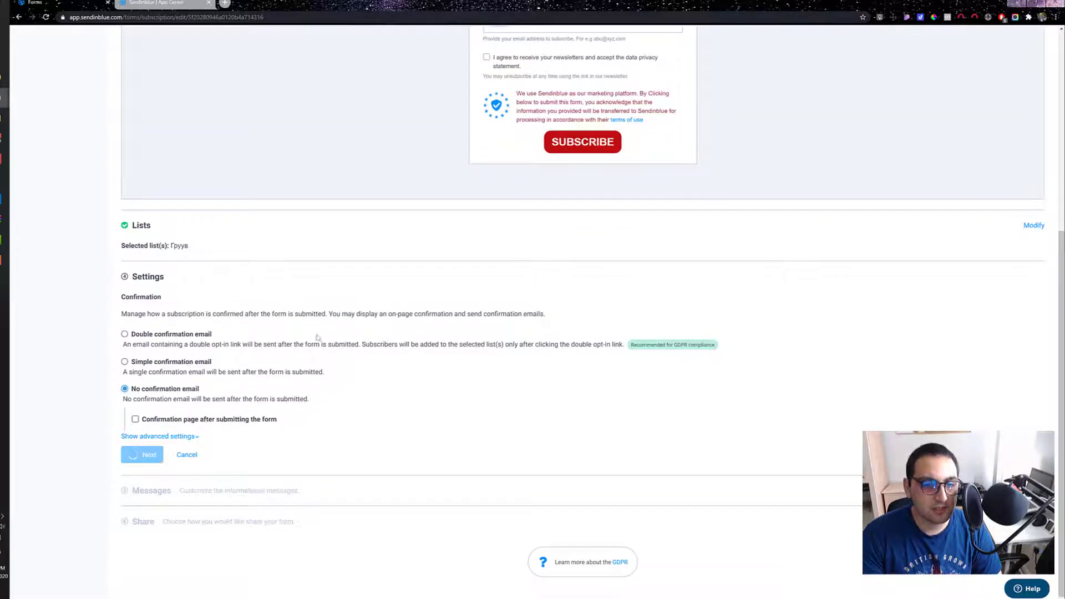
Step: Review the form's success and invalid user information messages and accept the default message texts
{"action": "left_click_drag", "start_coordinate": [137, 313], "coordinate": [172, 322]}
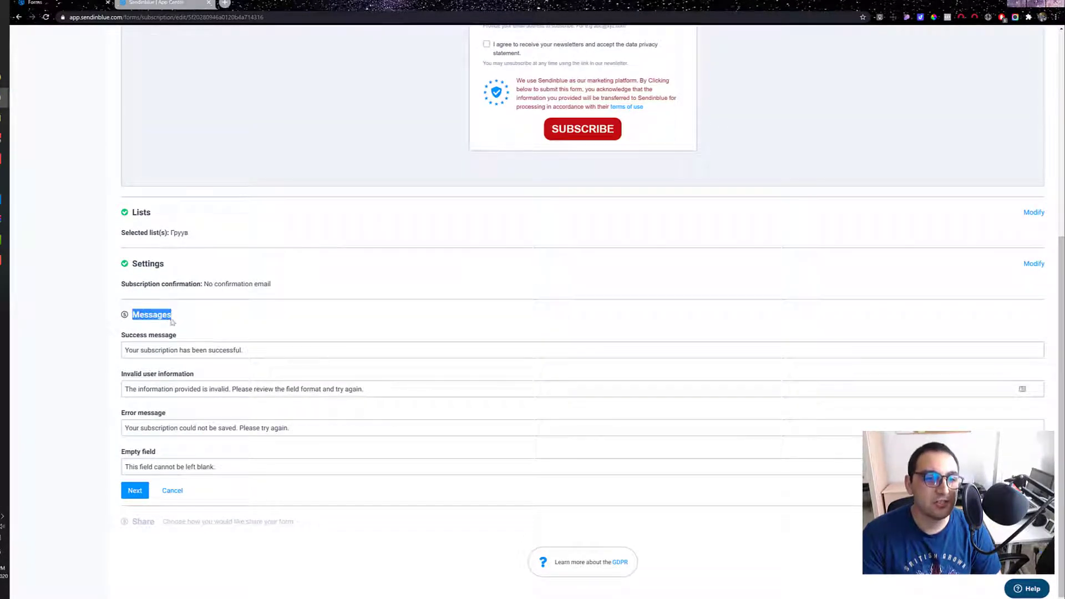
{"action": "left_click", "coordinate": [127, 335]}
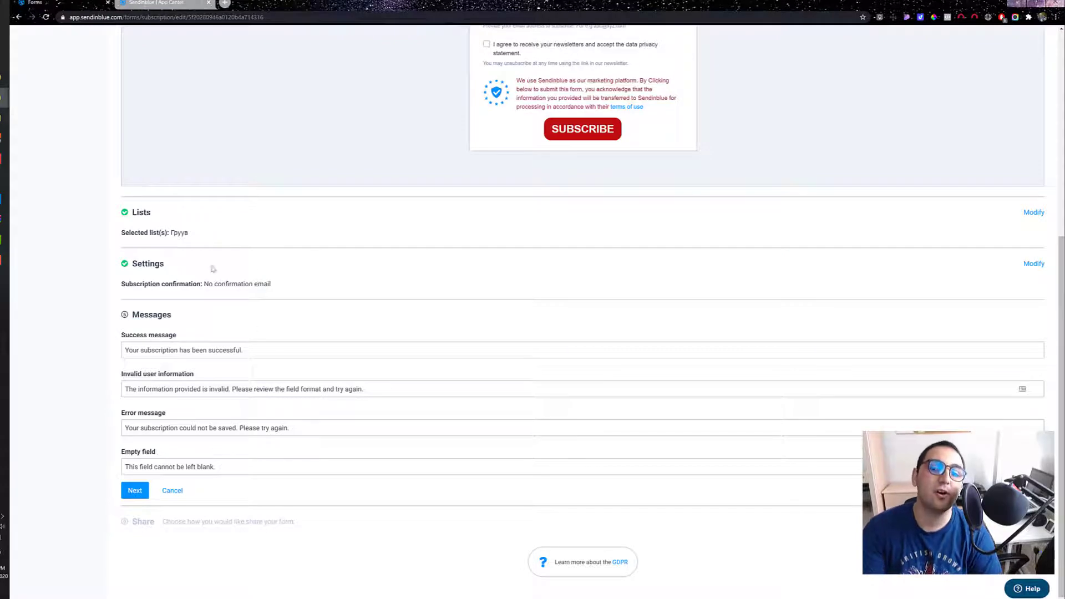
{"action": "scroll", "coordinate": [244, 285], "scroll_direction": "up", "scroll_amount": 3}
{"action": "scroll", "coordinate": [73, 298], "scroll_direction": "down", "scroll_amount": 3}
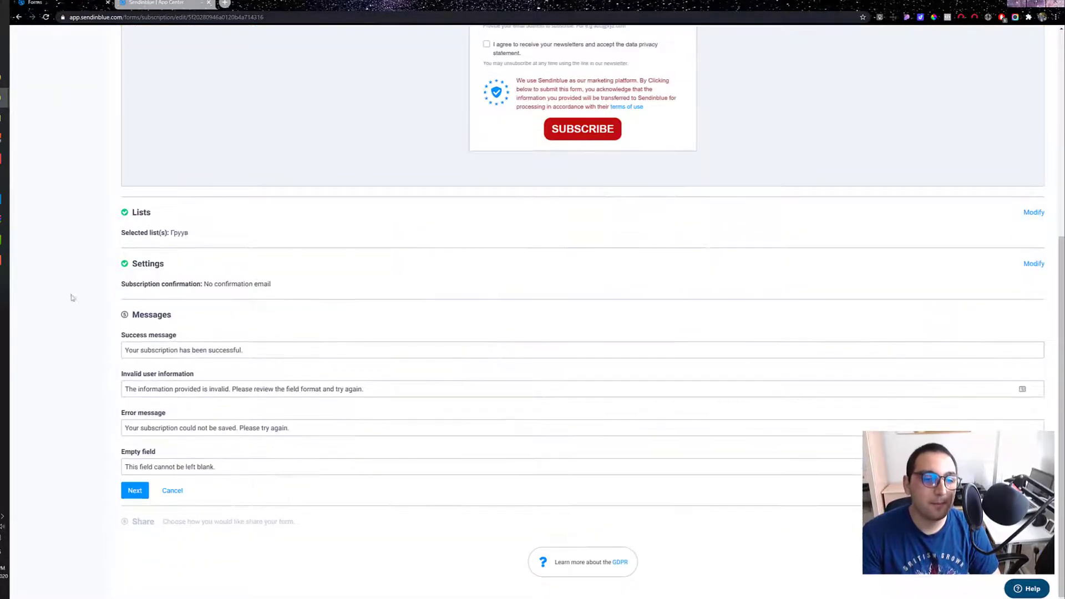
{"action": "left_click", "coordinate": [283, 348]}
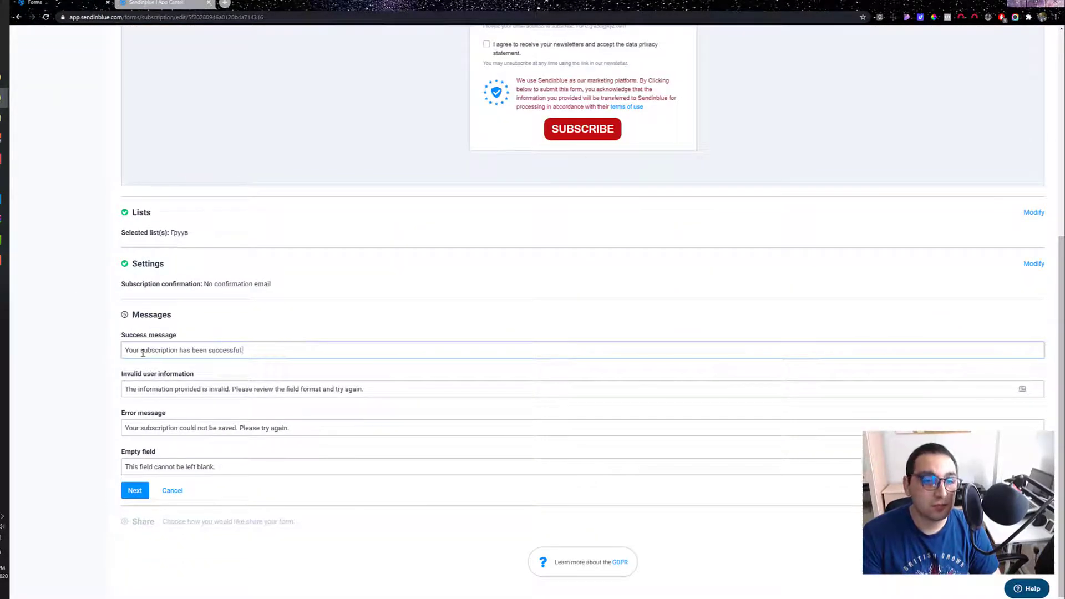
{"action": "left_click_drag", "start_coordinate": [154, 351], "coordinate": [228, 352]}
{"action": "left_click", "coordinate": [229, 351]}
{"action": "scroll", "coordinate": [442, 150], "scroll_direction": "up", "scroll_amount": 1}
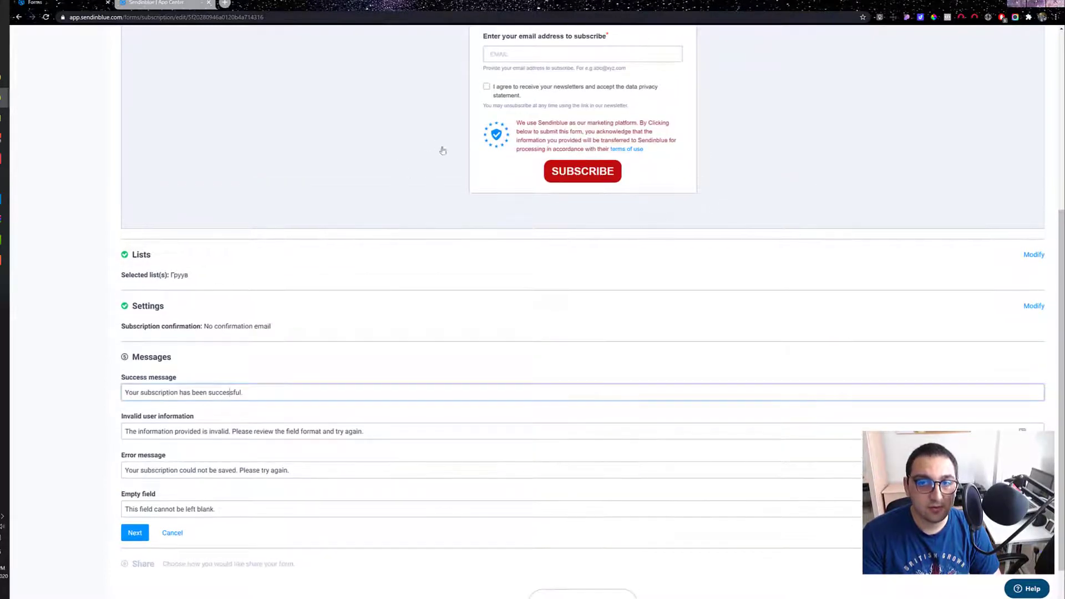
{"action": "scroll", "coordinate": [651, 146], "scroll_direction": "up", "scroll_amount": 3}
{"action": "scroll", "coordinate": [186, 344], "scroll_direction": "down", "scroll_amount": 1}
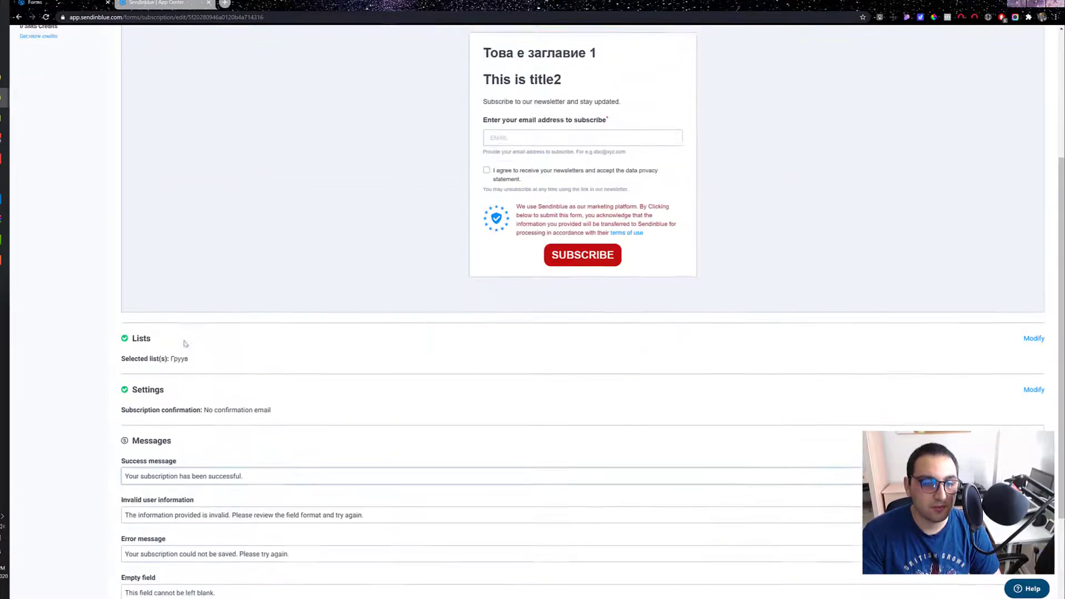
{"action": "scroll", "coordinate": [185, 343], "scroll_direction": "down", "scroll_amount": 3}
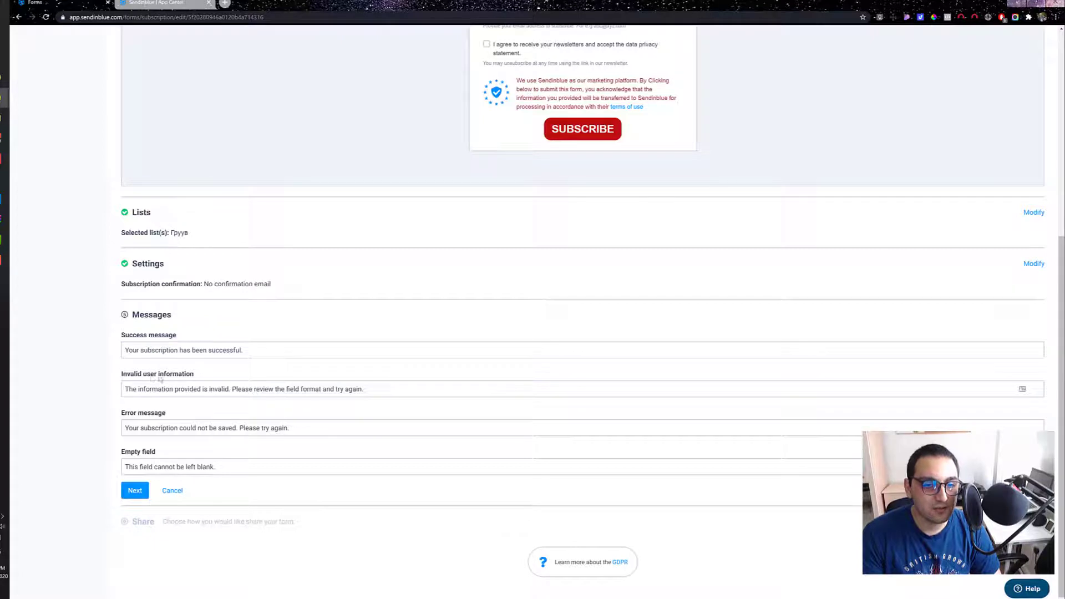
{"action": "left_click_drag", "start_coordinate": [132, 389], "coordinate": [420, 387]}
{"action": "left_click", "coordinate": [397, 391]}
{"action": "left_click", "coordinate": [136, 490]}
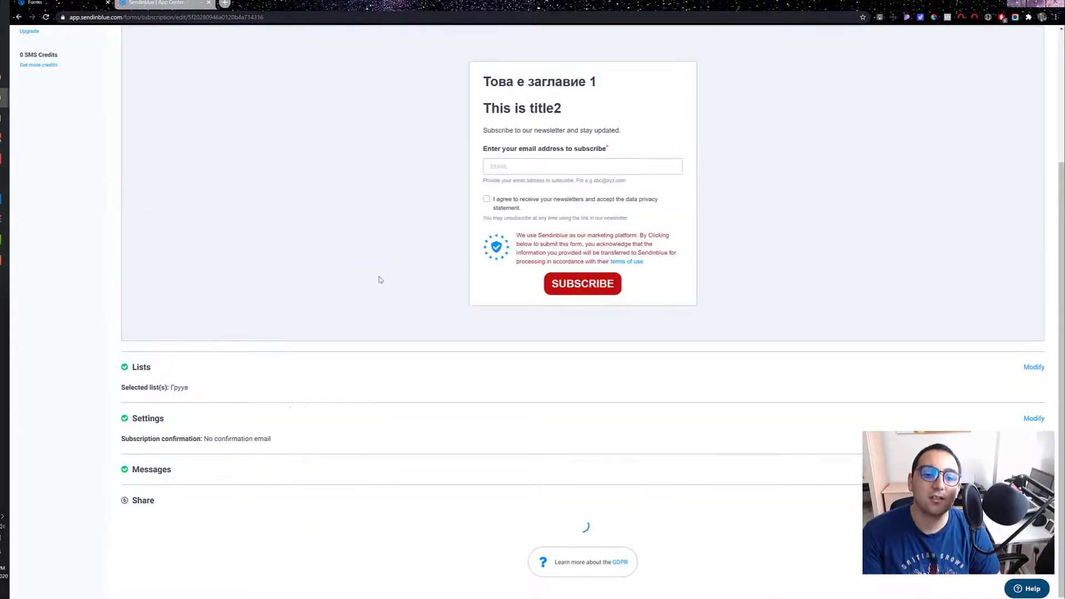
Step: Look through the Iframe, HTML and Simple HTML embed versions and select the form's entire HTML code
{"action": "scroll", "coordinate": [238, 278], "scroll_direction": "down", "scroll_amount": 5}
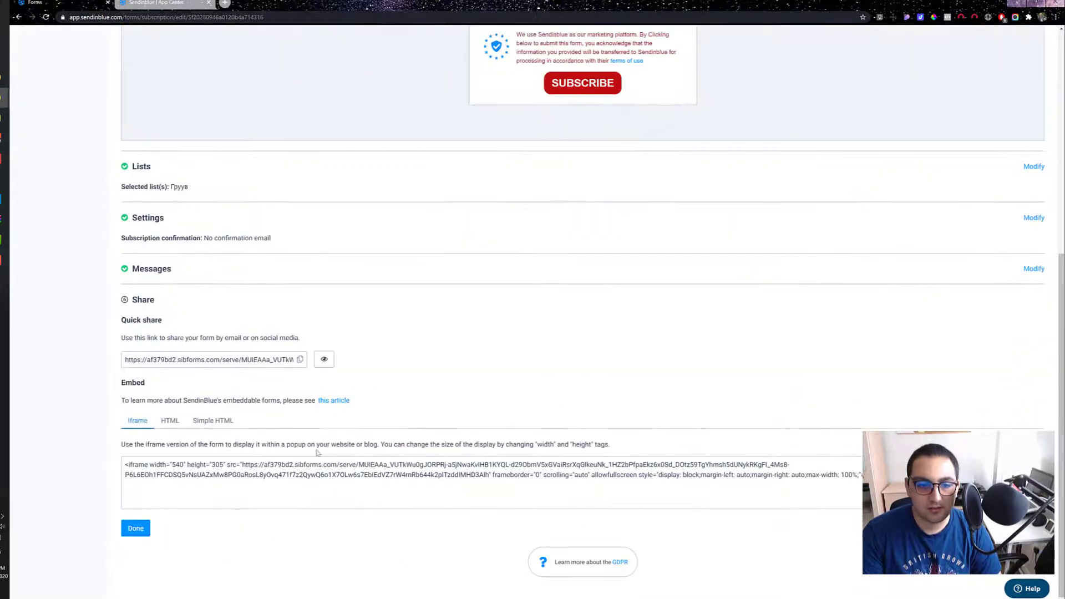
{"action": "left_click", "coordinate": [142, 484]}
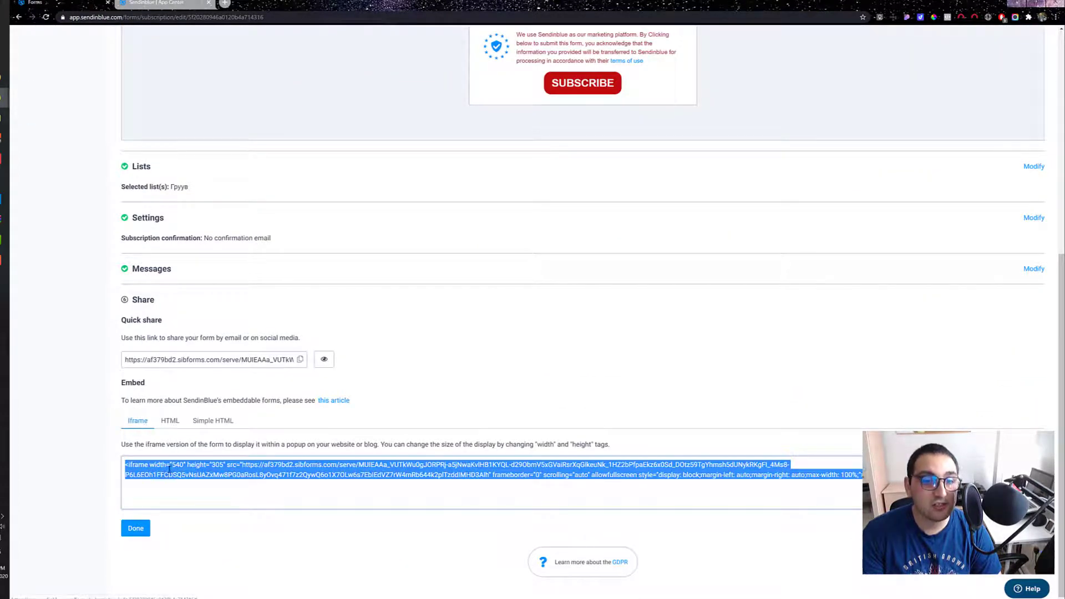
{"action": "left_click", "coordinate": [170, 420]}
{"action": "left_click", "coordinate": [213, 421]}
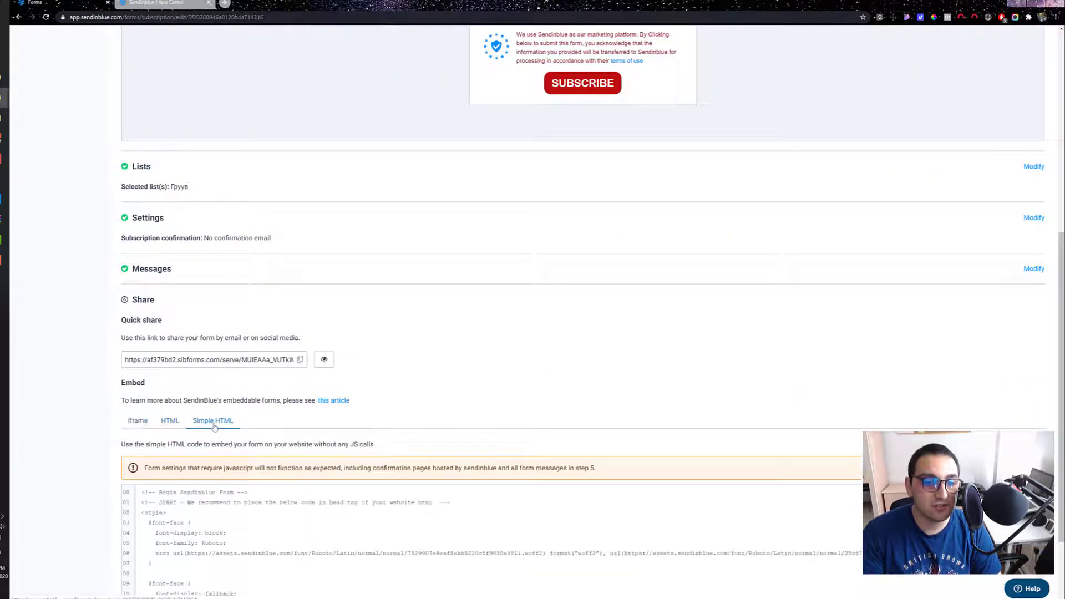
{"action": "left_click", "coordinate": [170, 421]}
{"action": "left_click", "coordinate": [203, 490]}
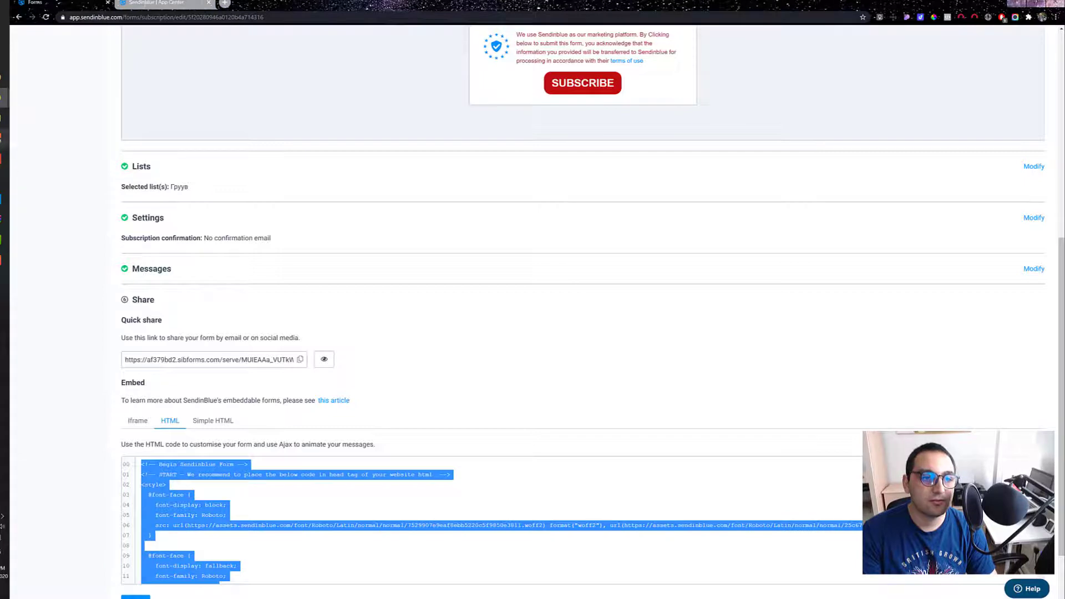
Step: Switch to the GroovePages builder, reload the crashed site editor and open Page 2
{"action": "left_click", "coordinate": [47, 100]}
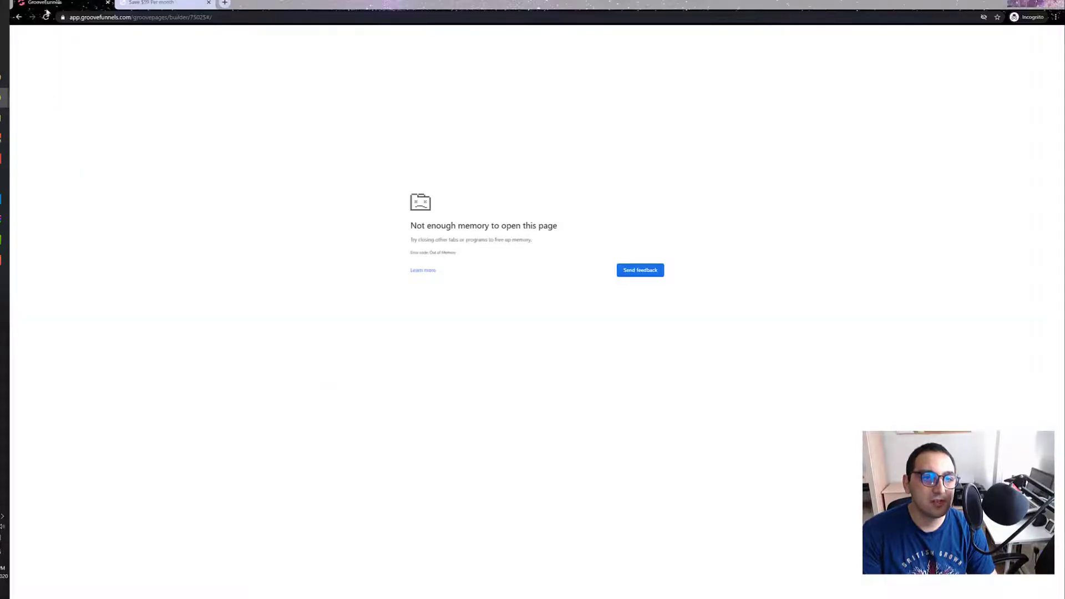
{"action": "left_click", "coordinate": [46, 16]}
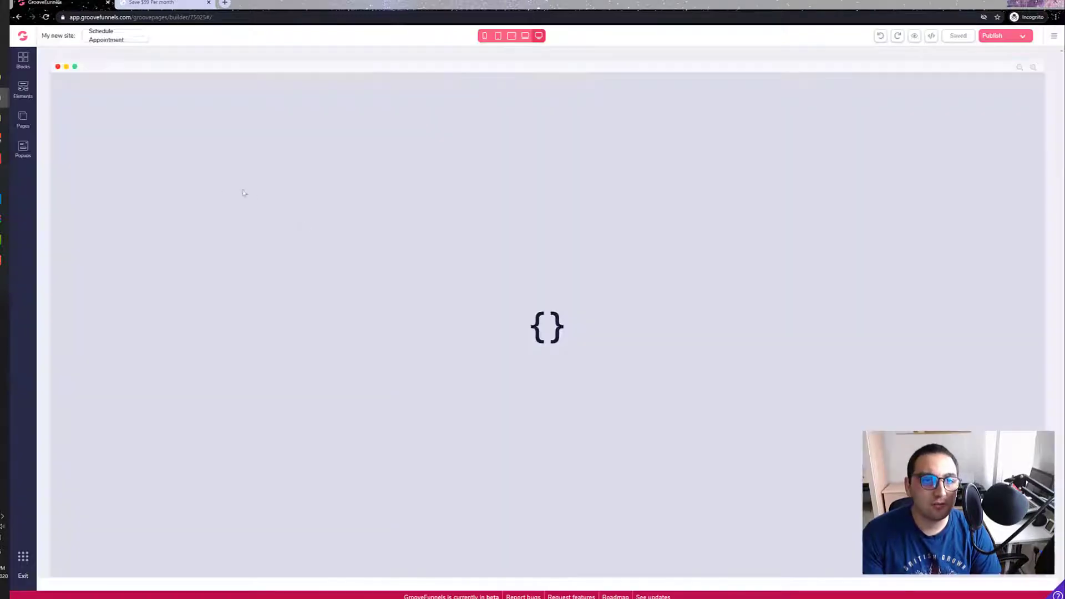
{"action": "scroll", "coordinate": [244, 203], "scroll_direction": "down", "scroll_amount": 4}
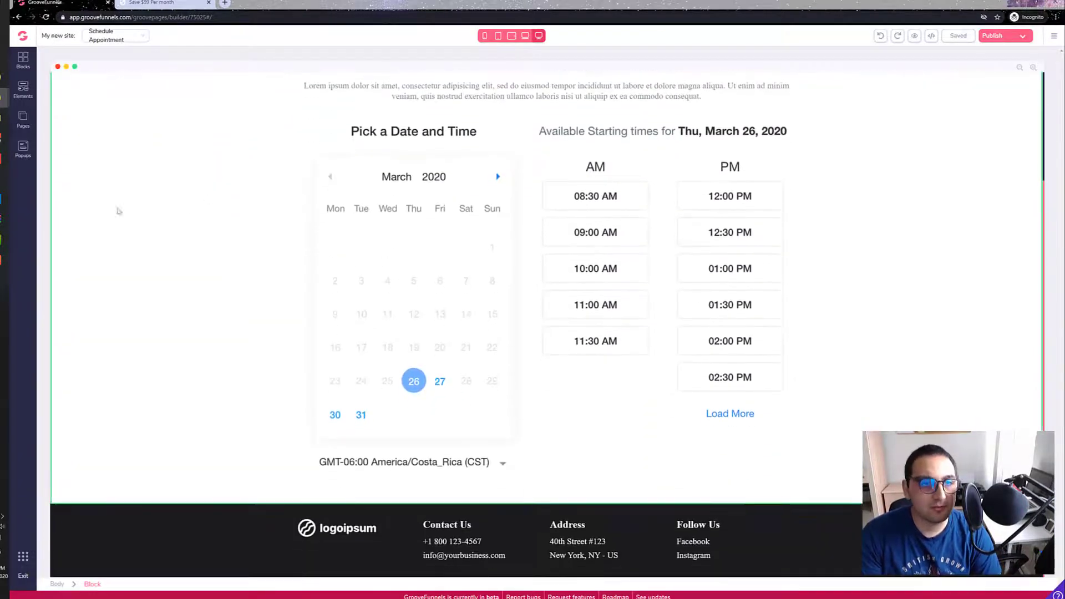
{"action": "left_click", "coordinate": [31, 120]}
{"action": "left_click", "coordinate": [85, 142]}
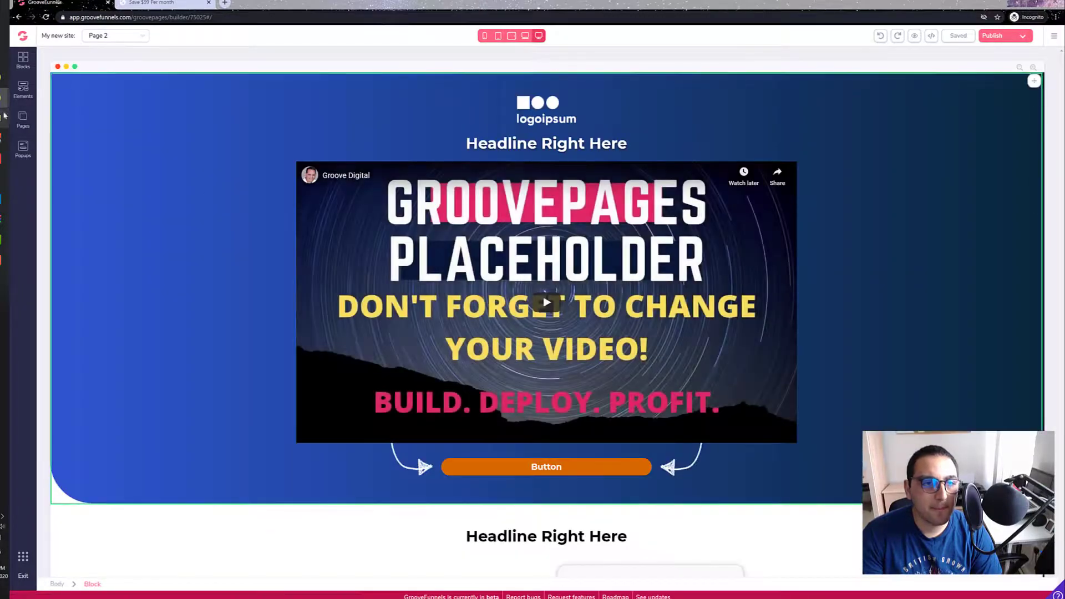
Step: Find the embed placeholder above Frequently Asked Questions on Page 2 and look up the Code Embed element in the element library
{"action": "left_click", "coordinate": [23, 119]}
{"action": "scroll", "coordinate": [272, 216], "scroll_direction": "down", "scroll_amount": 10}
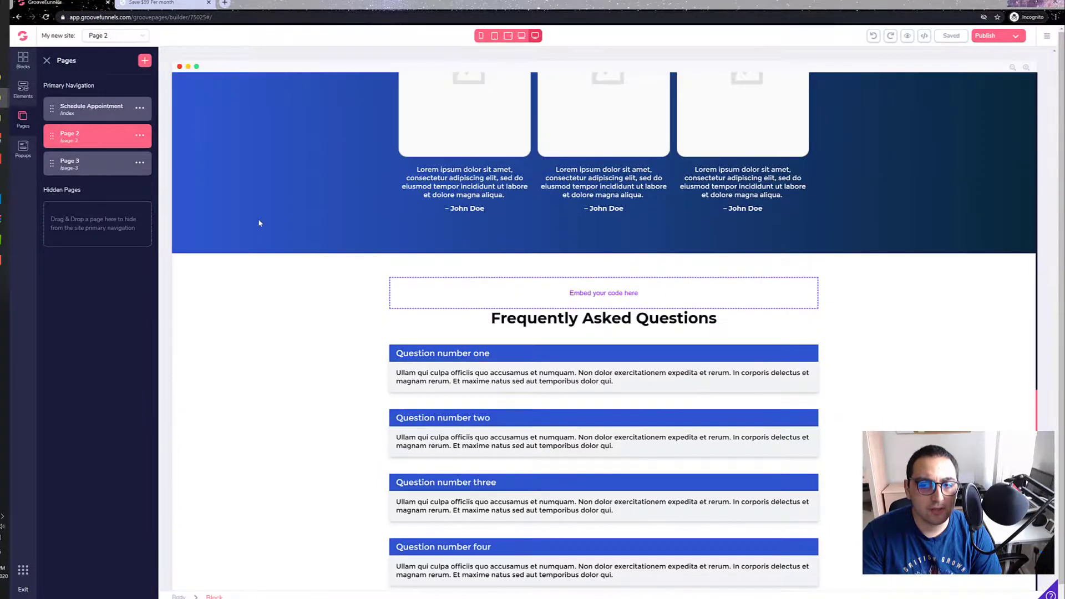
{"action": "left_click", "coordinate": [280, 250]}
{"action": "scroll", "coordinate": [222, 255], "scroll_direction": "down", "scroll_amount": 1}
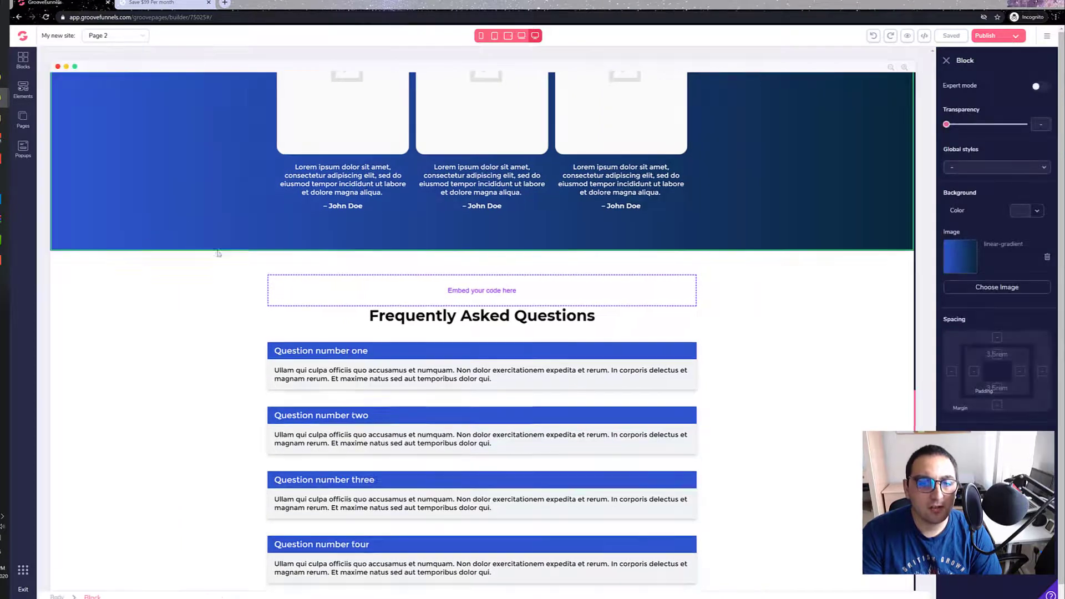
{"action": "scroll", "coordinate": [225, 250], "scroll_direction": "down", "scroll_amount": 1}
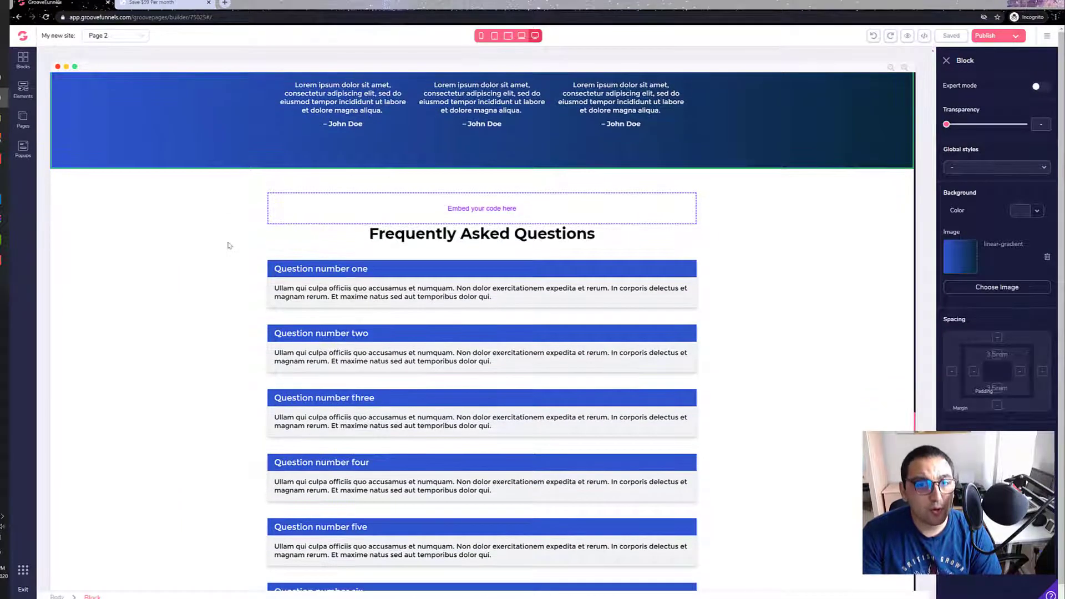
{"action": "left_click", "coordinate": [24, 91]}
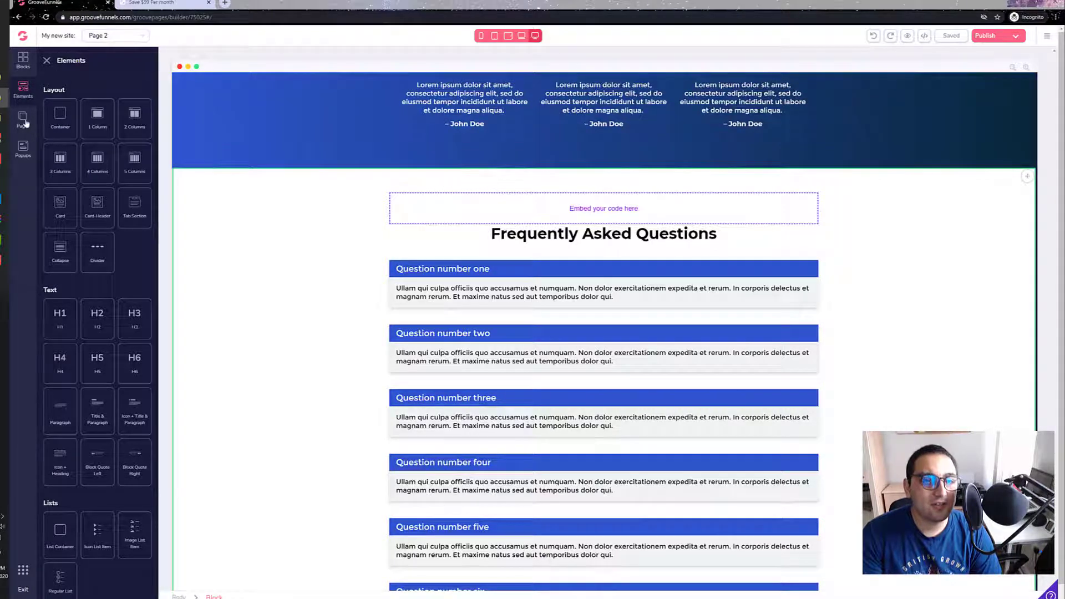
{"action": "scroll", "coordinate": [83, 299], "scroll_direction": "down", "scroll_amount": 15}
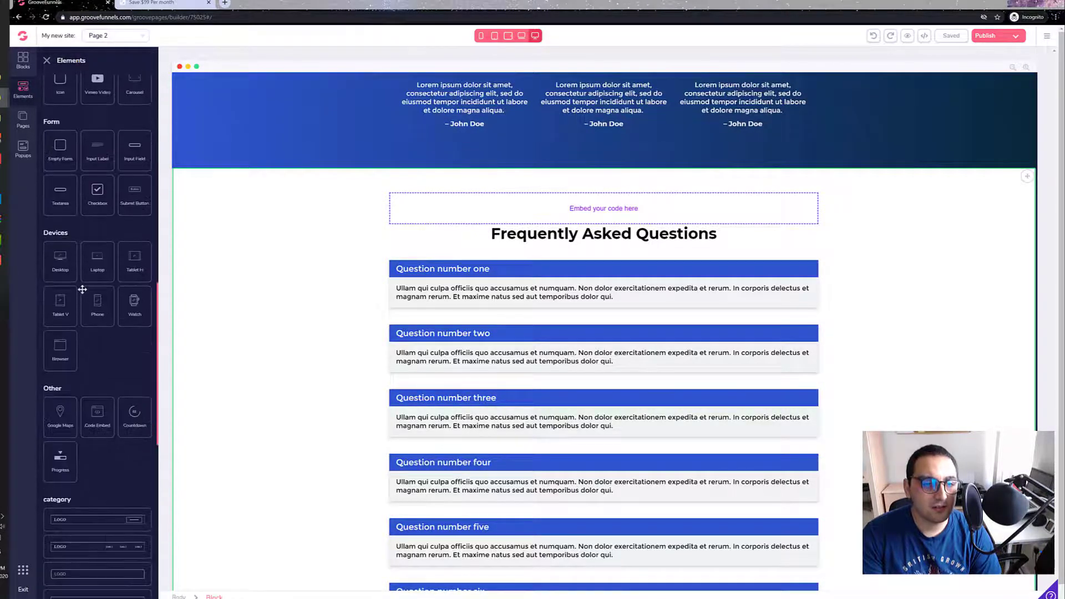
{"action": "scroll", "coordinate": [92, 244], "scroll_direction": "up", "scroll_amount": 1}
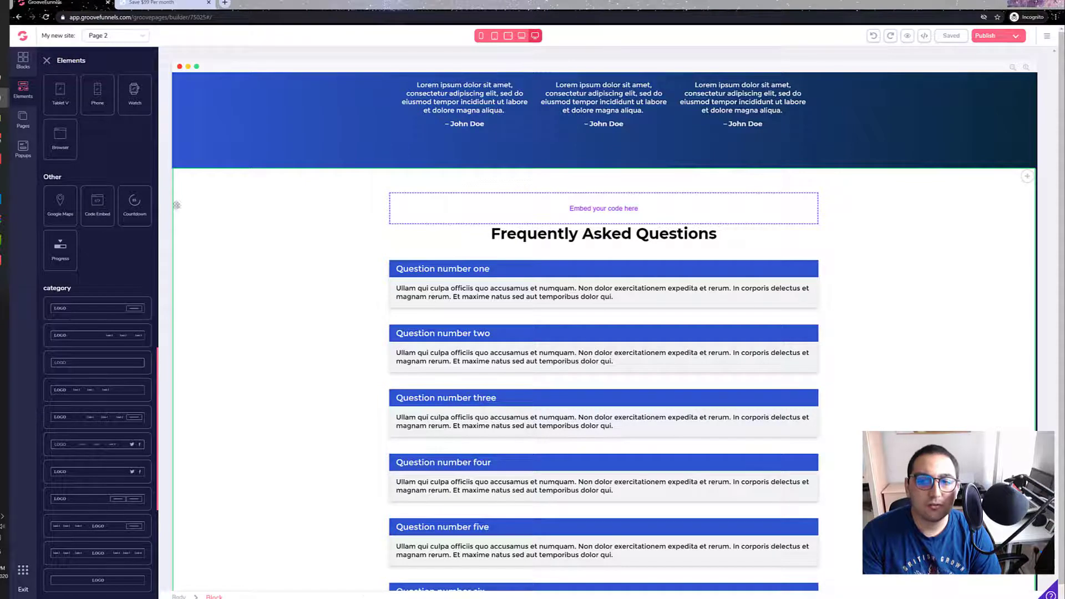
Step: Paste the Sendinblue form's HTML code into the source code of the embed element above Frequently Asked Questions
{"action": "left_click", "coordinate": [548, 203]}
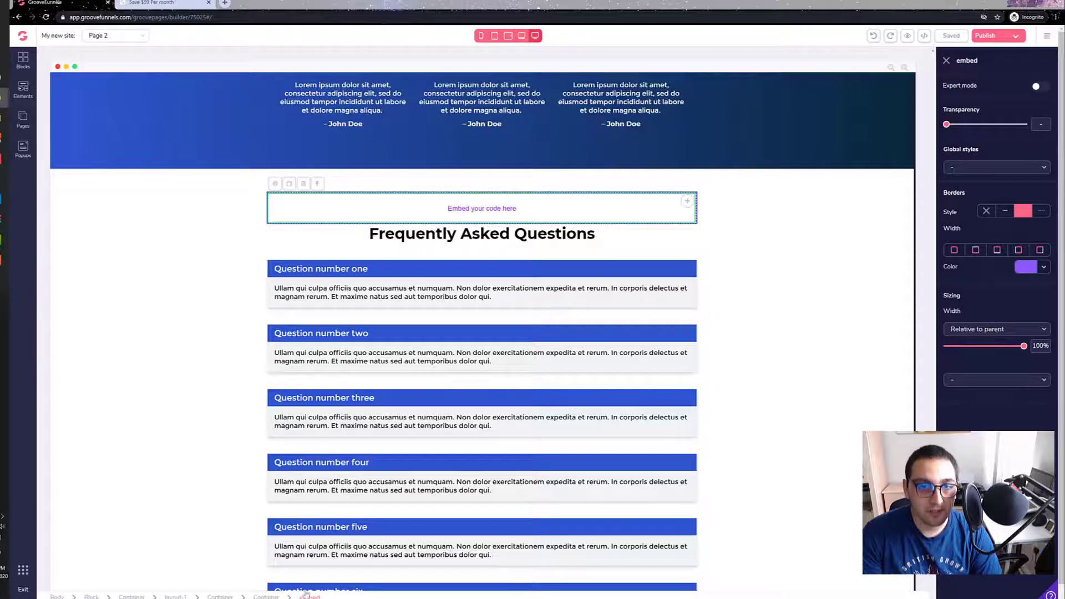
{"action": "left_click", "coordinate": [274, 185]}
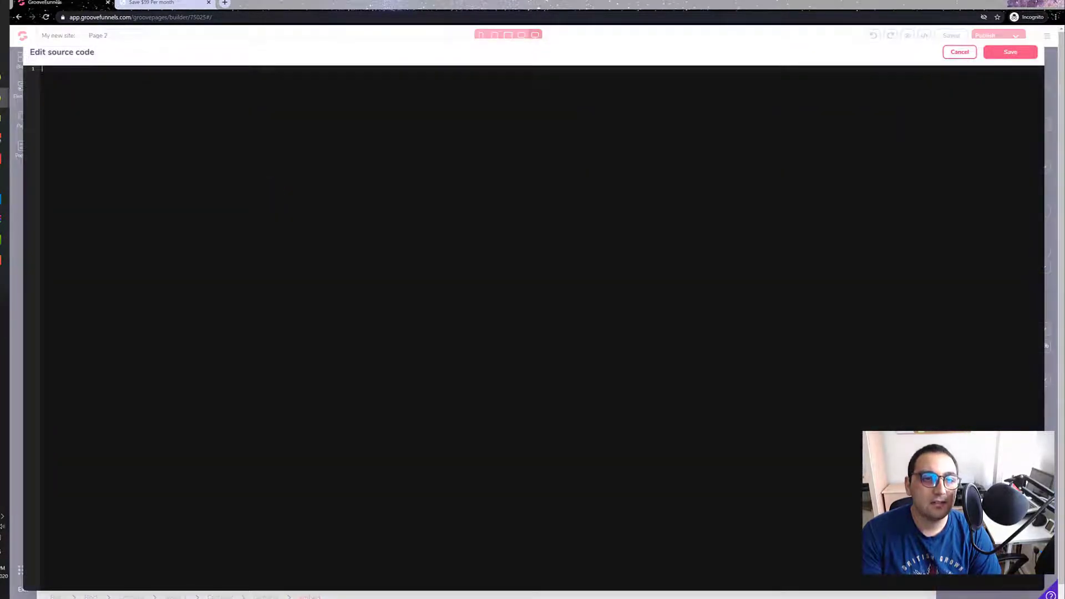
{"action": "right_click", "coordinate": [147, 84]}
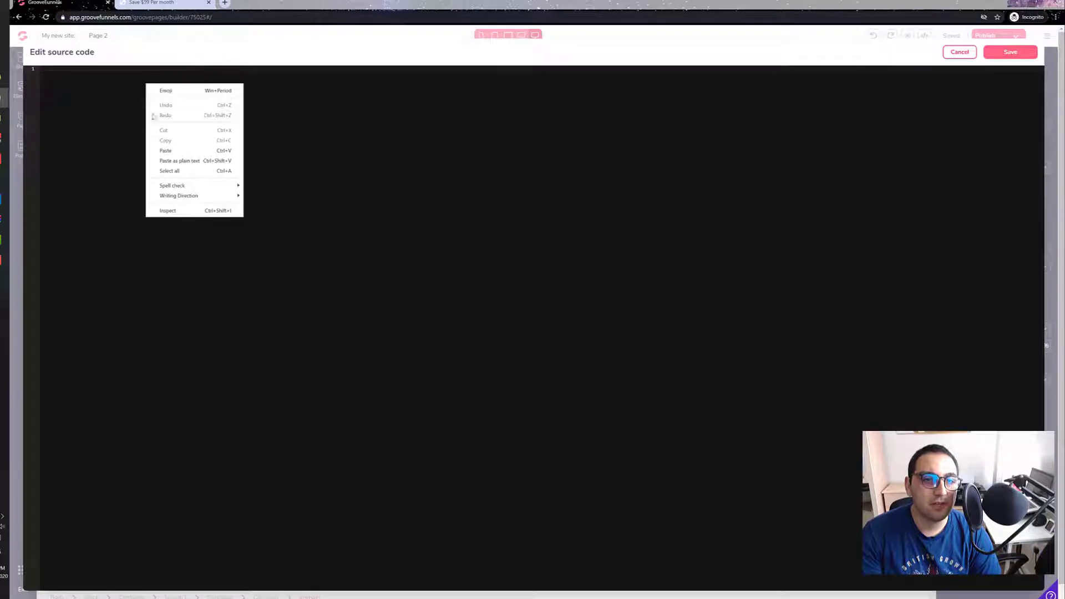
{"action": "left_click", "coordinate": [165, 151]}
{"action": "left_click_drag", "start_coordinate": [261, 458], "coordinate": [200, 103]}
{"action": "left_click", "coordinate": [200, 137]}
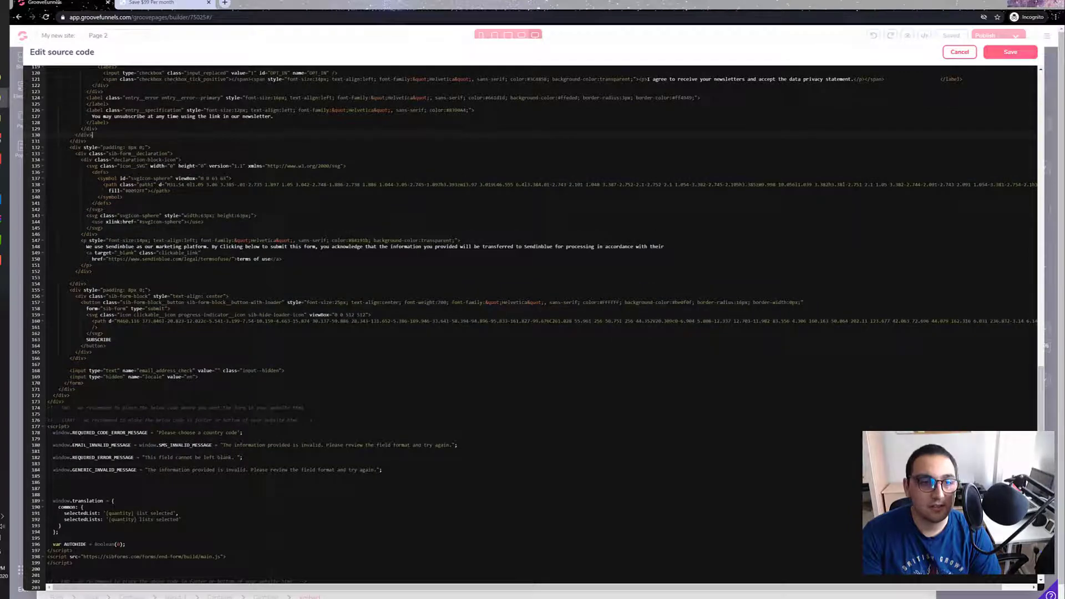
Step: Check the form's HTML code in Sendinblue against the pasted code and return to the GroovePages source code editor
{"action": "mouse_move", "coordinate": [5, 98]}
{"action": "left_click", "coordinate": [52, 164]}
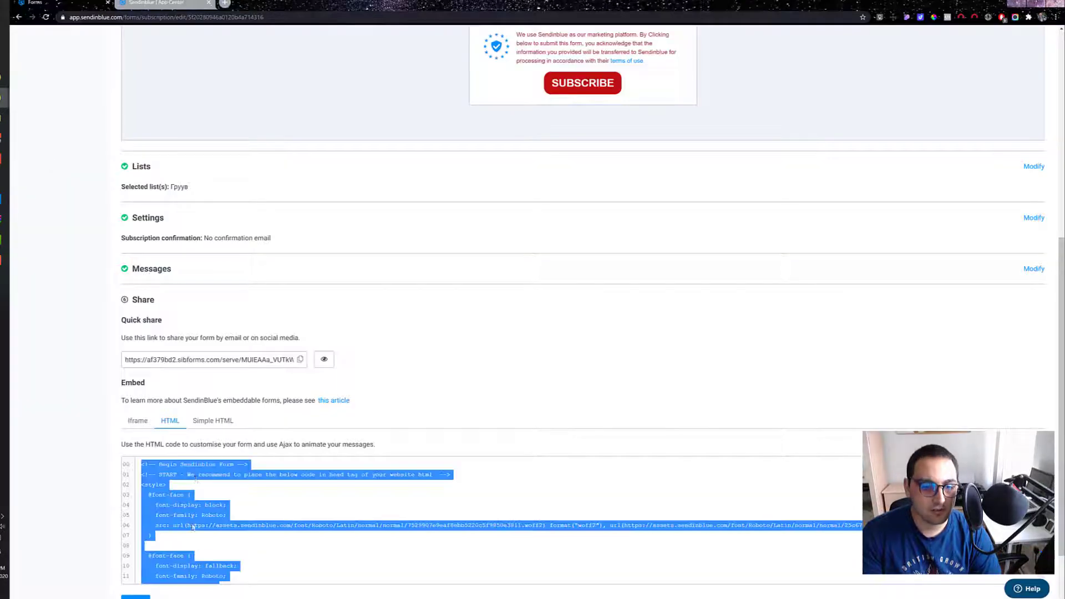
{"action": "scroll", "coordinate": [238, 519], "scroll_direction": "down", "scroll_amount": 4}
{"action": "scroll", "coordinate": [239, 519], "scroll_direction": "down", "scroll_amount": 10}
{"action": "left_click", "coordinate": [4, 98]}
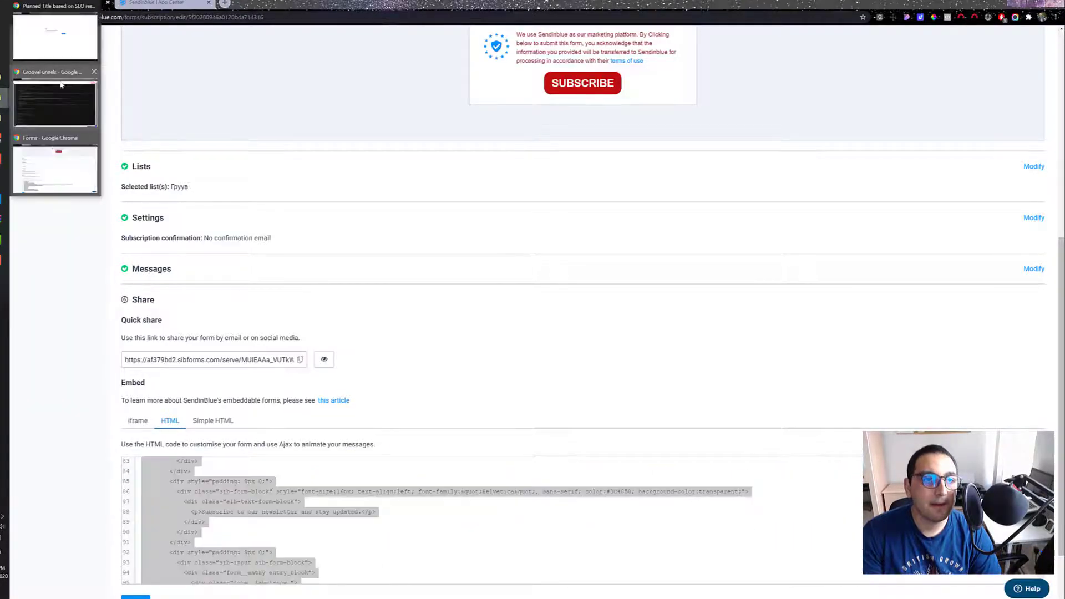
{"action": "left_click", "coordinate": [61, 165]}
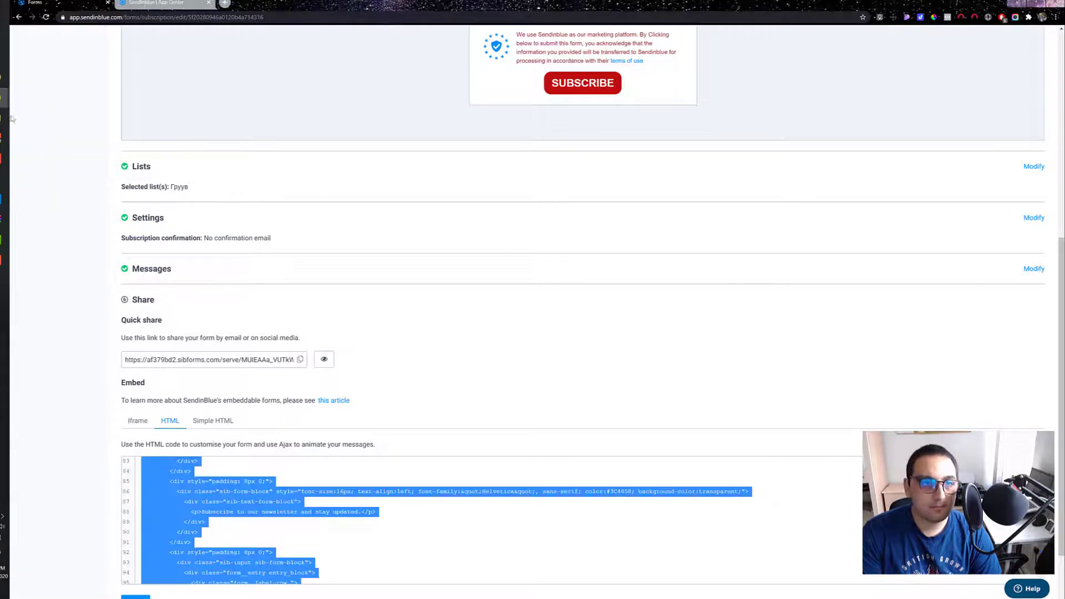
{"action": "left_click", "coordinate": [4, 97]}
{"action": "left_click", "coordinate": [52, 106]}
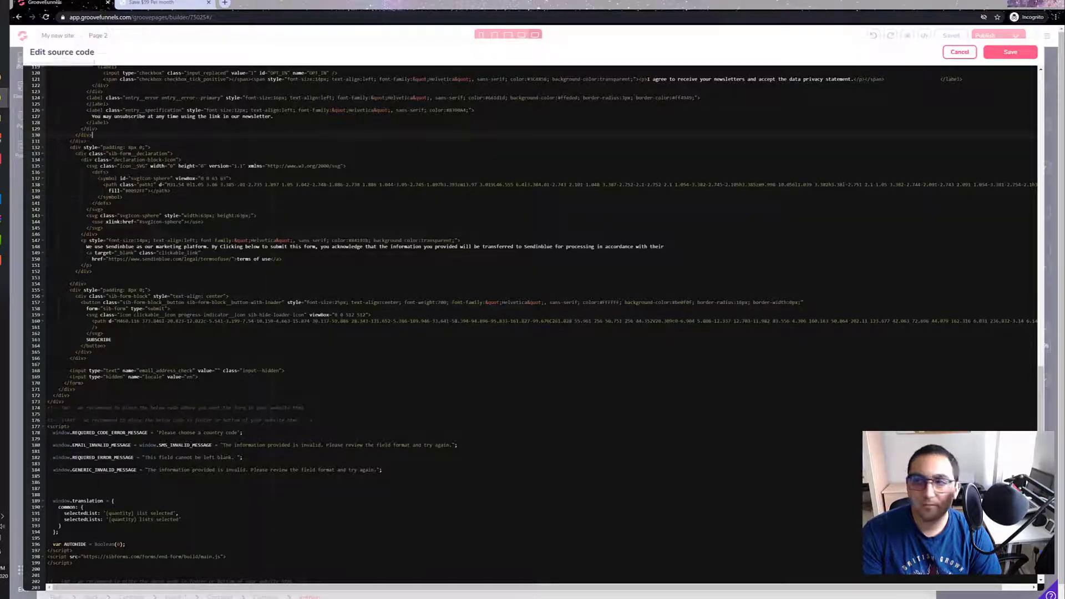
Step: Save the embedded source code and the content of Page 2
{"action": "left_click", "coordinate": [1011, 52]}
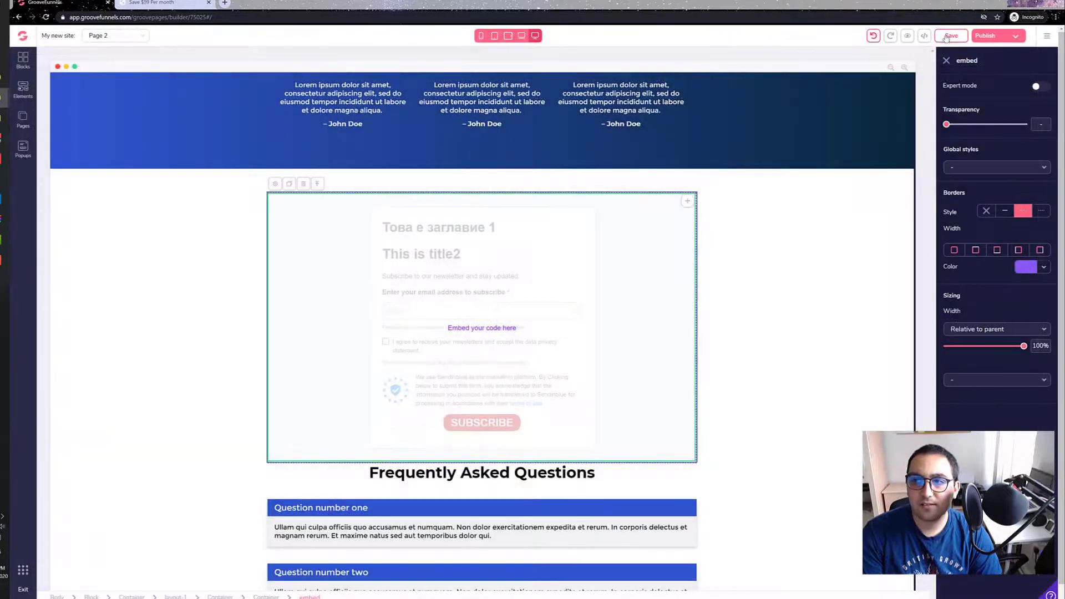
{"action": "left_click", "coordinate": [950, 36]}
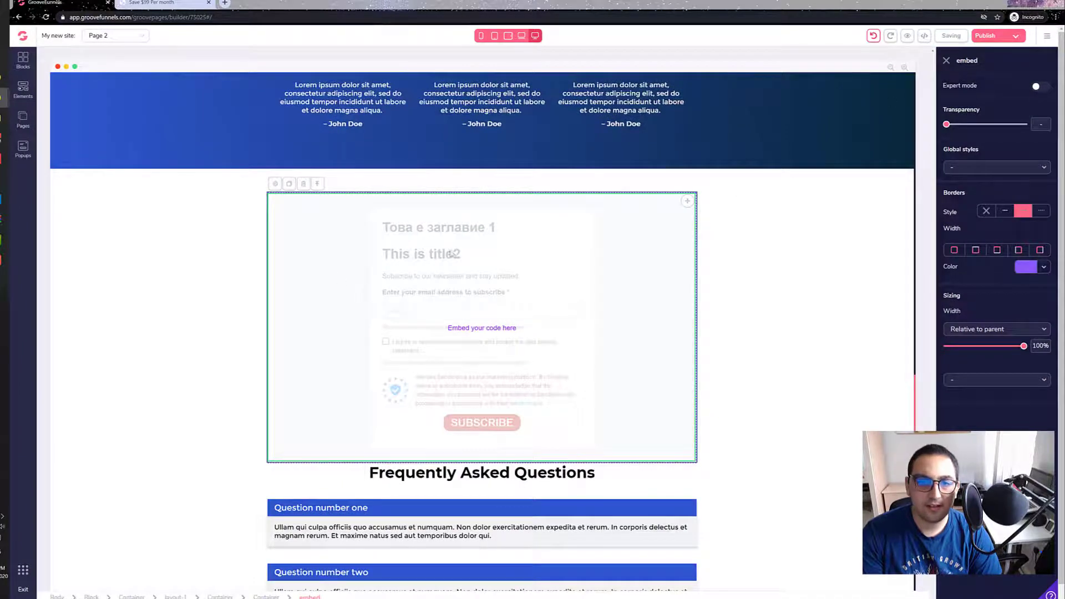
{"action": "scroll", "coordinate": [231, 316], "scroll_direction": "down", "scroll_amount": 8}
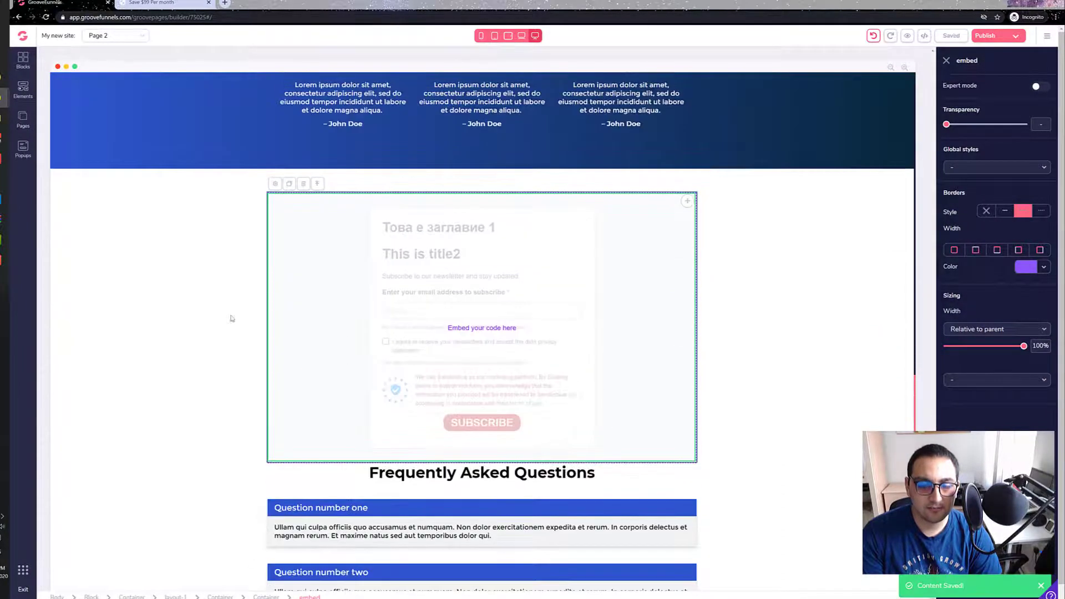
{"action": "scroll", "coordinate": [68, 333], "scroll_direction": "up", "scroll_amount": 15}
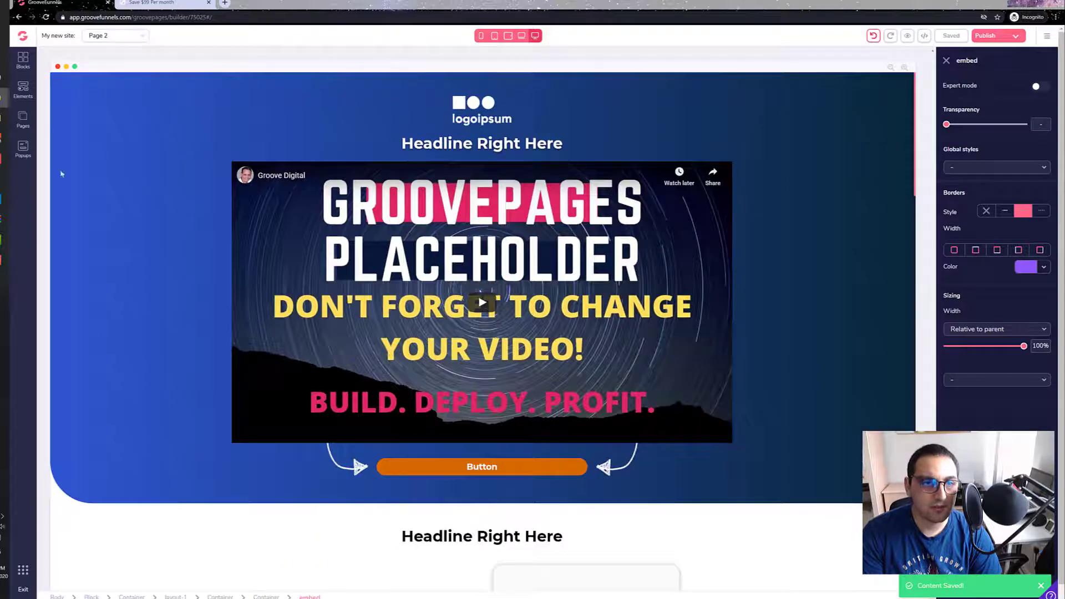
Step: Set Page 2 as the site's homepage
{"action": "left_click", "coordinate": [24, 123]}
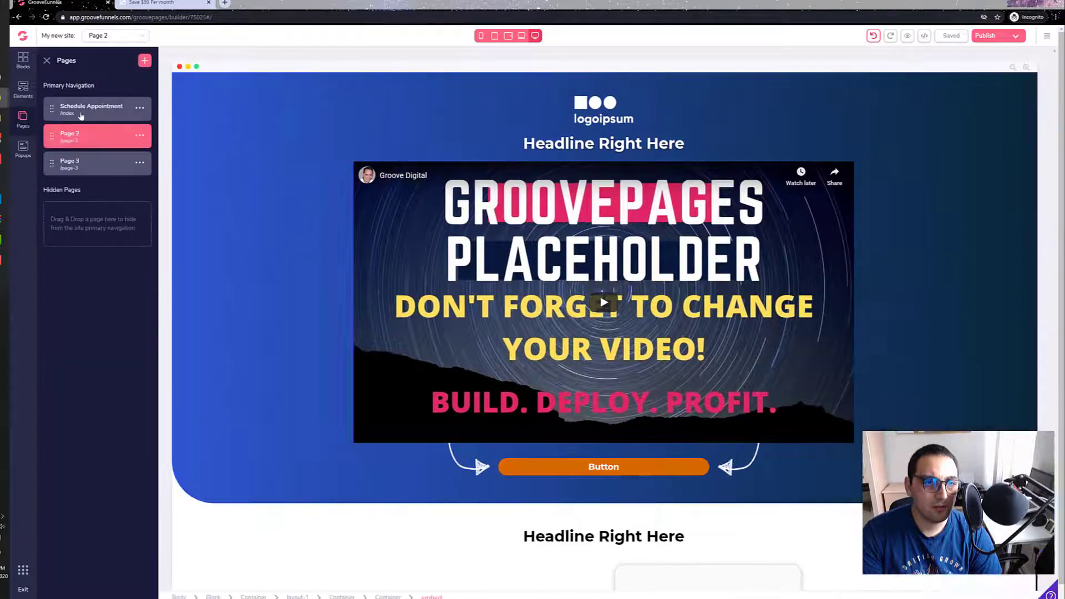
{"action": "left_click", "coordinate": [78, 112]}
{"action": "left_click", "coordinate": [24, 121]}
{"action": "left_click", "coordinate": [25, 121]}
{"action": "left_click", "coordinate": [124, 139]}
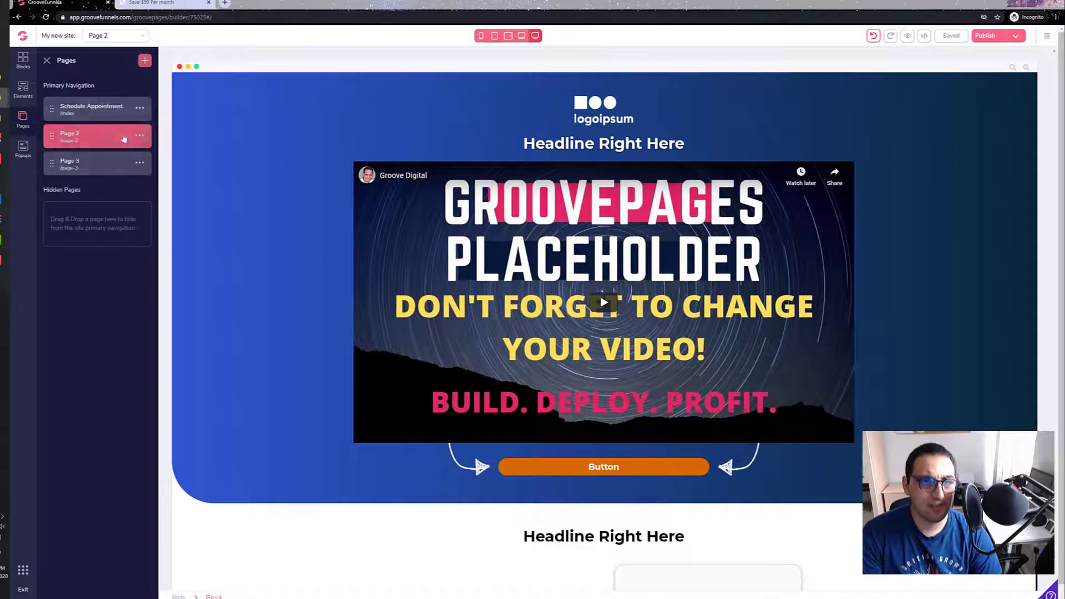
{"action": "left_click", "coordinate": [140, 136]}
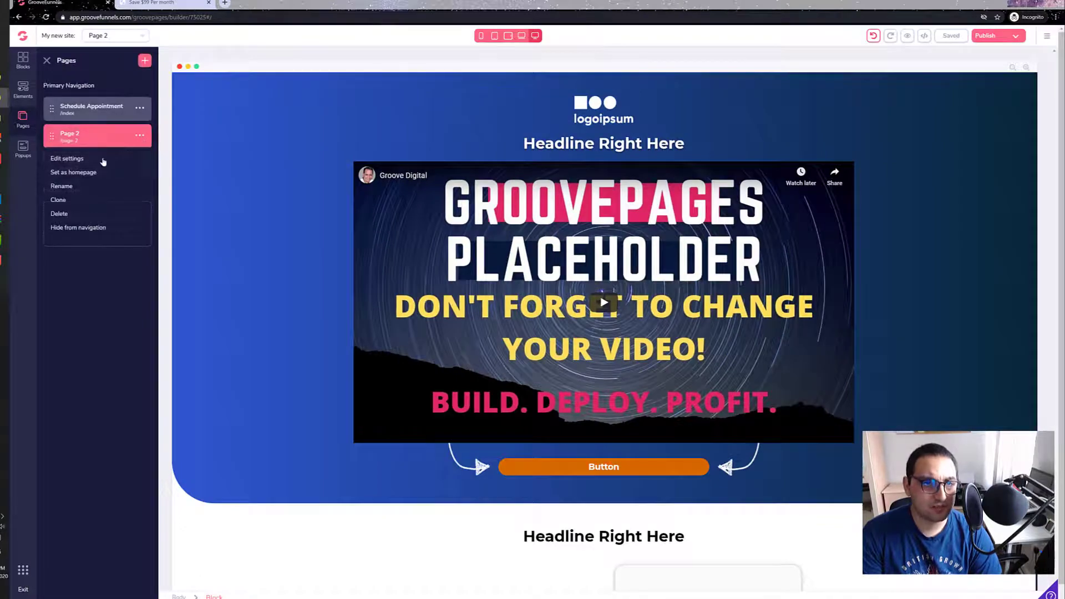
{"action": "left_click", "coordinate": [76, 173]}
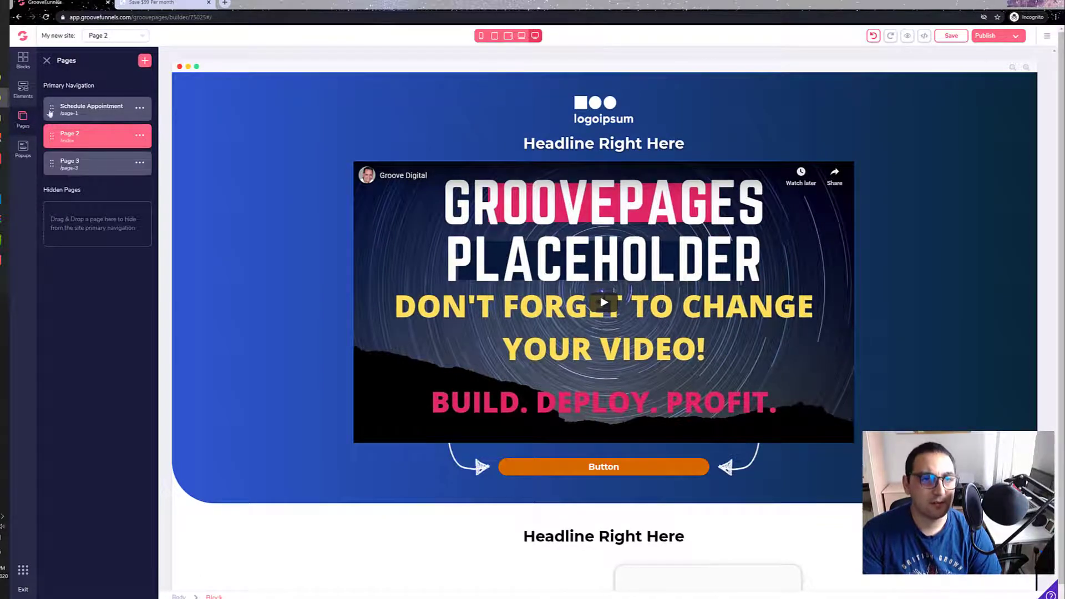
Step: View the Schedule Appointment page and return to Page 2
{"action": "left_click", "coordinate": [81, 114]}
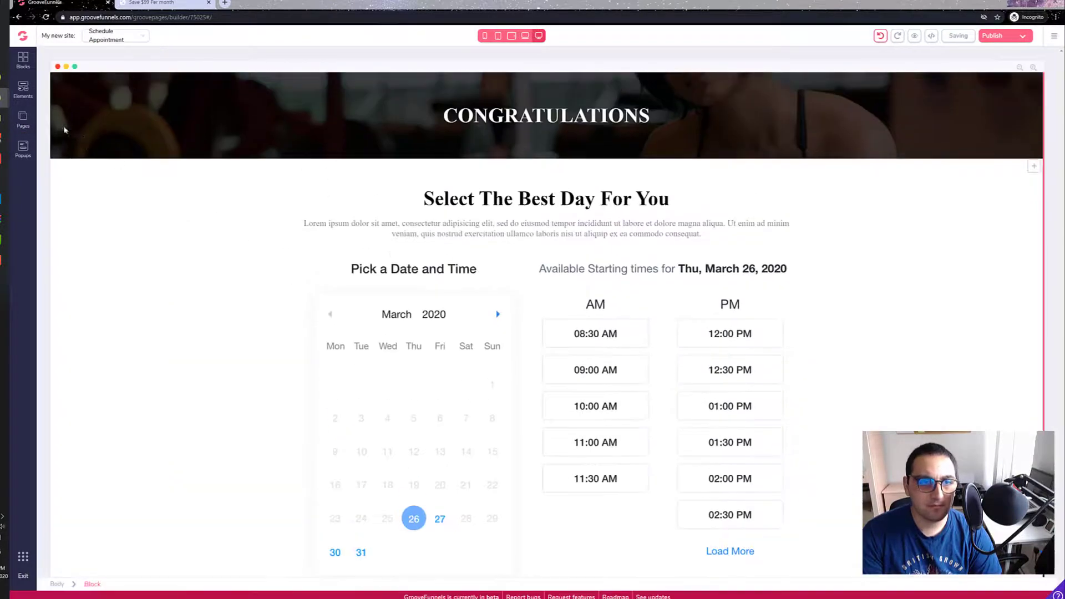
{"action": "left_click", "coordinate": [23, 119]}
{"action": "left_click", "coordinate": [86, 136]}
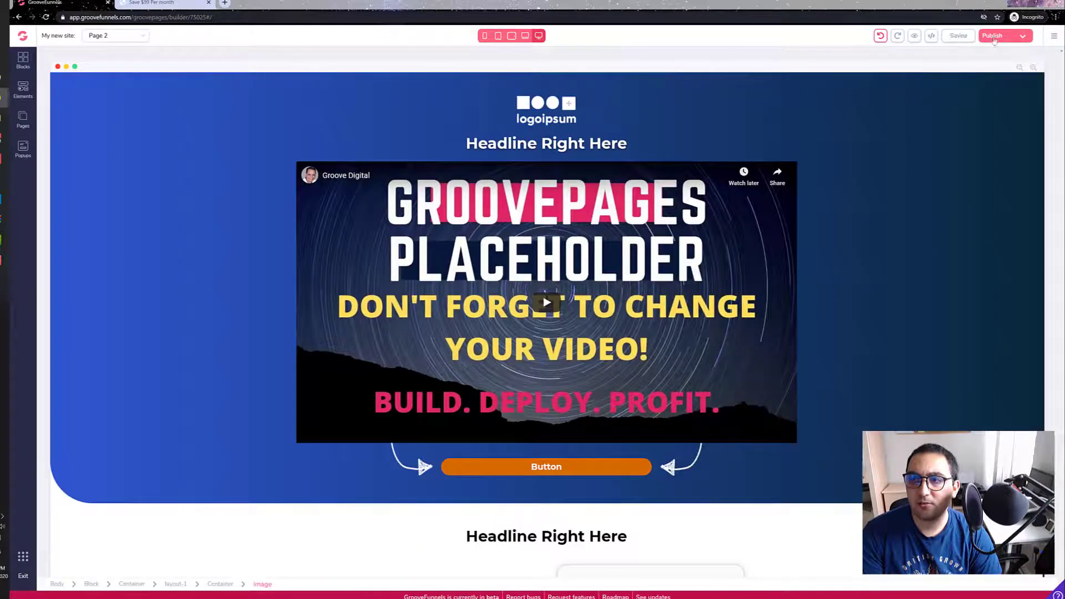
Step: Publish the site on its GroovePages subdomain with the existing hosting settings
{"action": "left_click", "coordinate": [986, 36]}
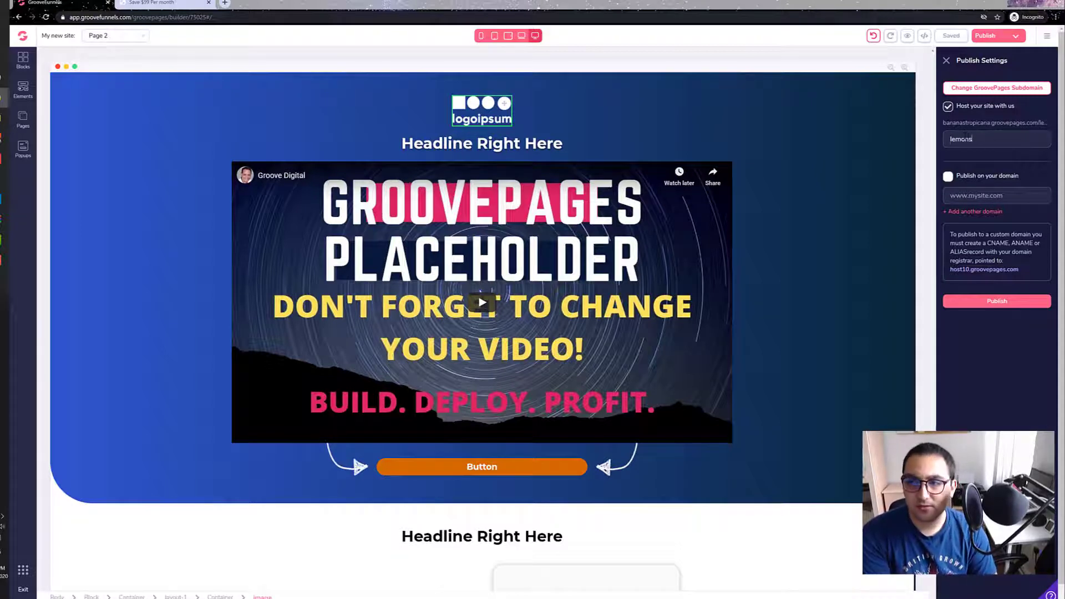
{"action": "left_click", "coordinate": [990, 302]}
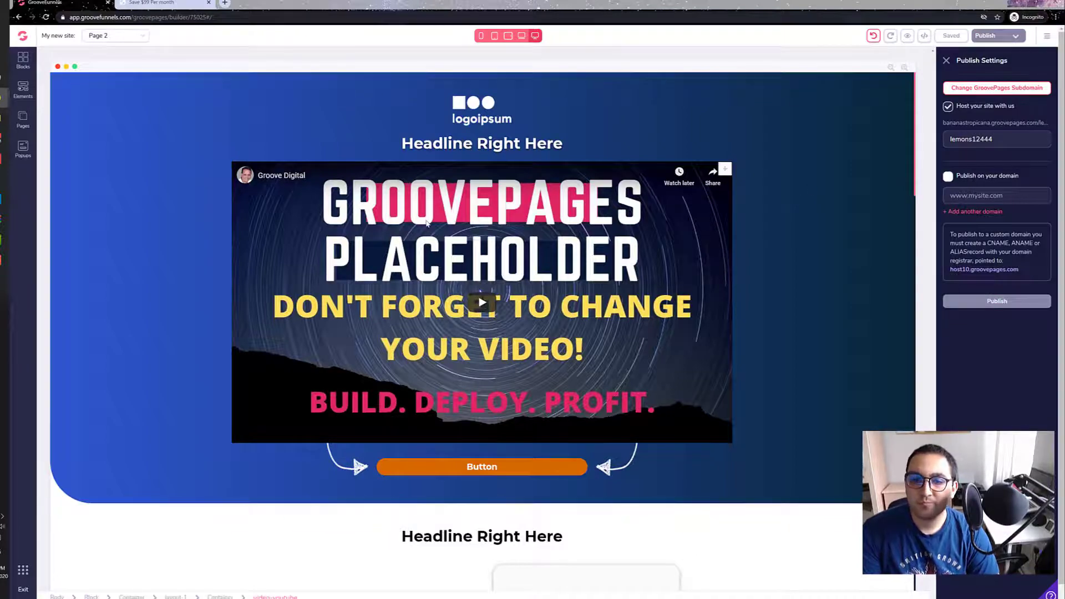
{"action": "scroll", "coordinate": [222, 227], "scroll_direction": "down", "scroll_amount": 15}
{"action": "scroll", "coordinate": [185, 221], "scroll_direction": "down", "scroll_amount": 5}
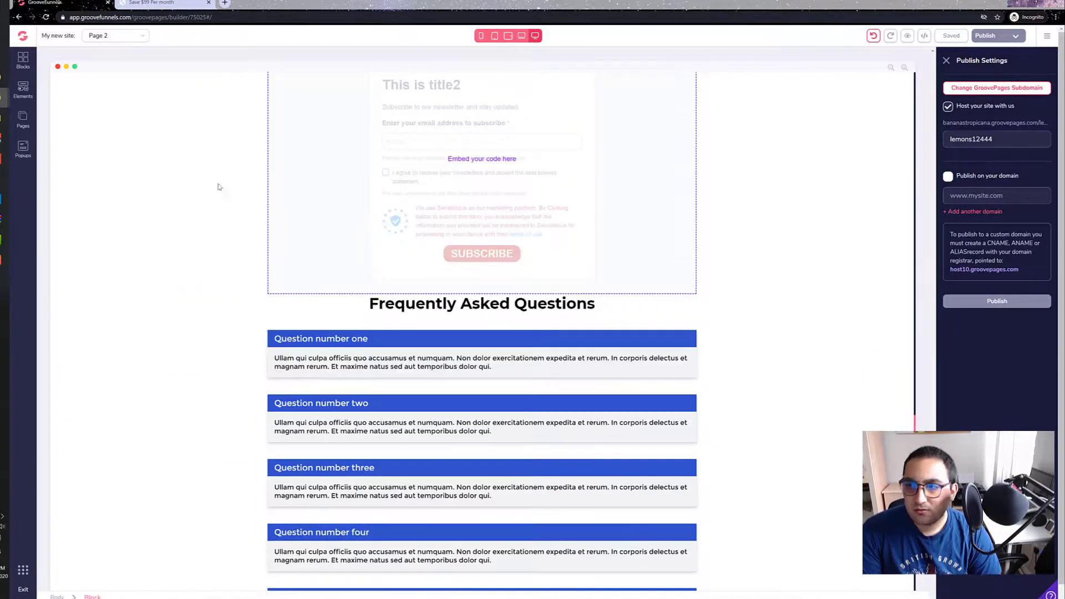
{"action": "scroll", "coordinate": [183, 309], "scroll_direction": "down", "scroll_amount": 4}
{"action": "scroll", "coordinate": [185, 266], "scroll_direction": "up", "scroll_amount": 3}
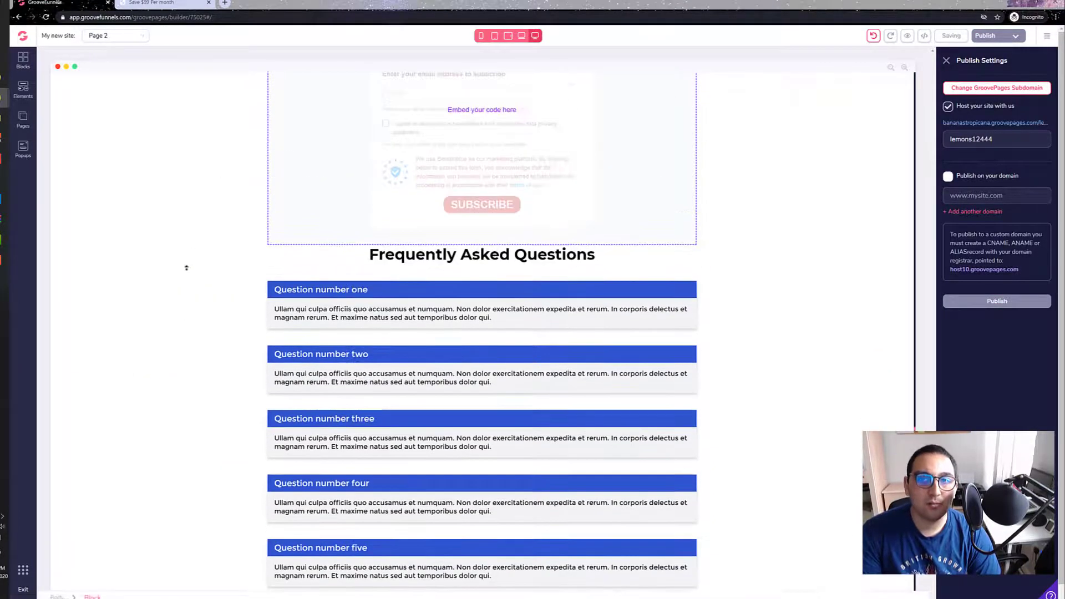
Step: Open the published site's GroovePages link to check the live page
{"action": "left_click", "coordinate": [966, 123]}
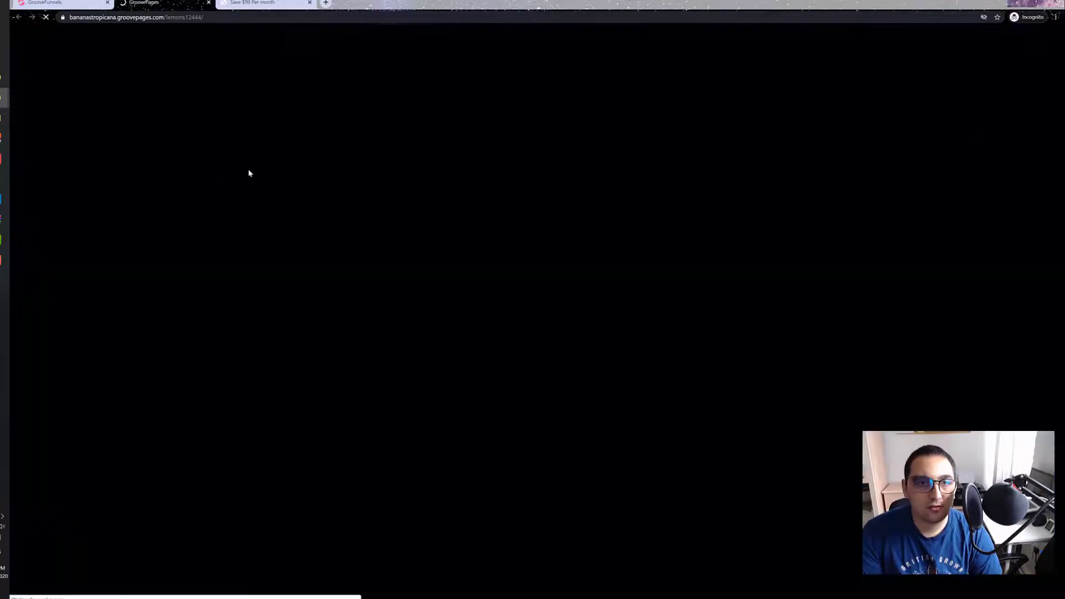
{"action": "key", "text": "alt+Tab"}
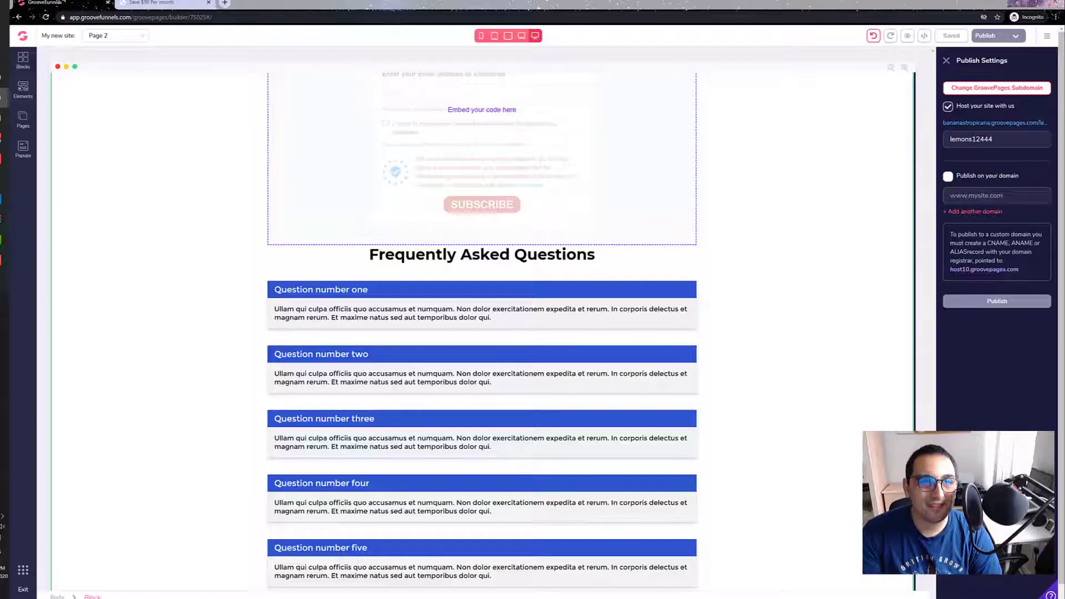
{"action": "left_click", "coordinate": [978, 124]}
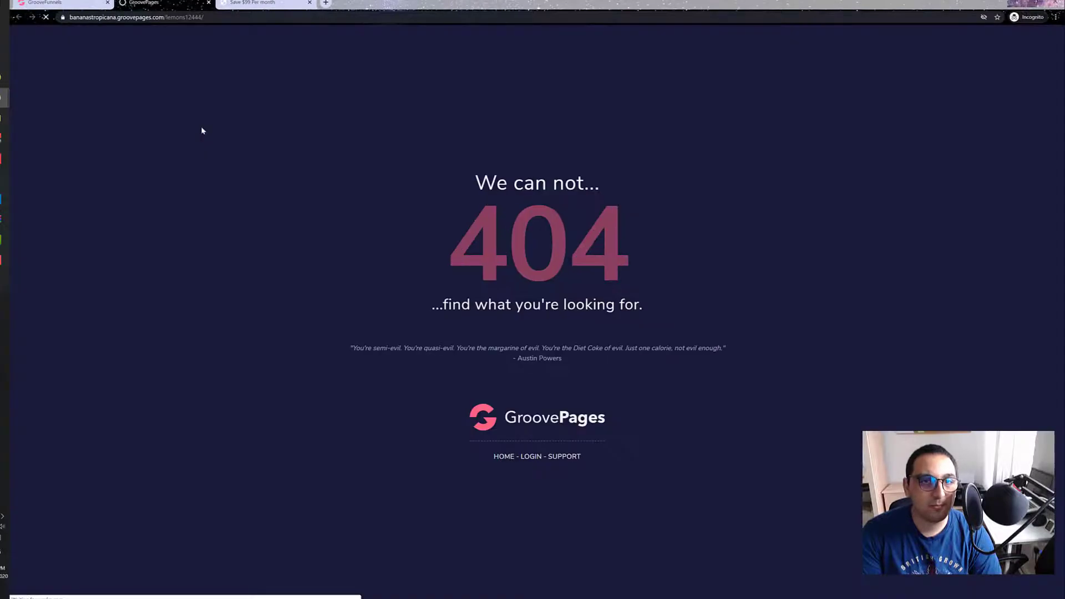
Step: Close the live page showing the 404 error, check the Schedule Appointment page in the builder and return to Page 2
{"action": "left_click", "coordinate": [209, 3]}
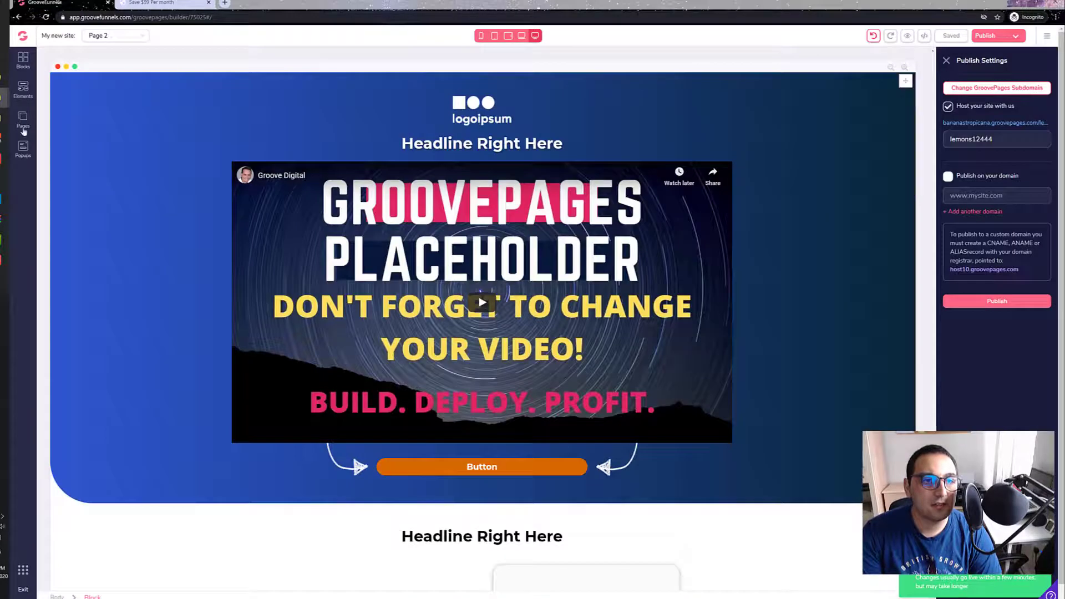
{"action": "left_click", "coordinate": [23, 131]}
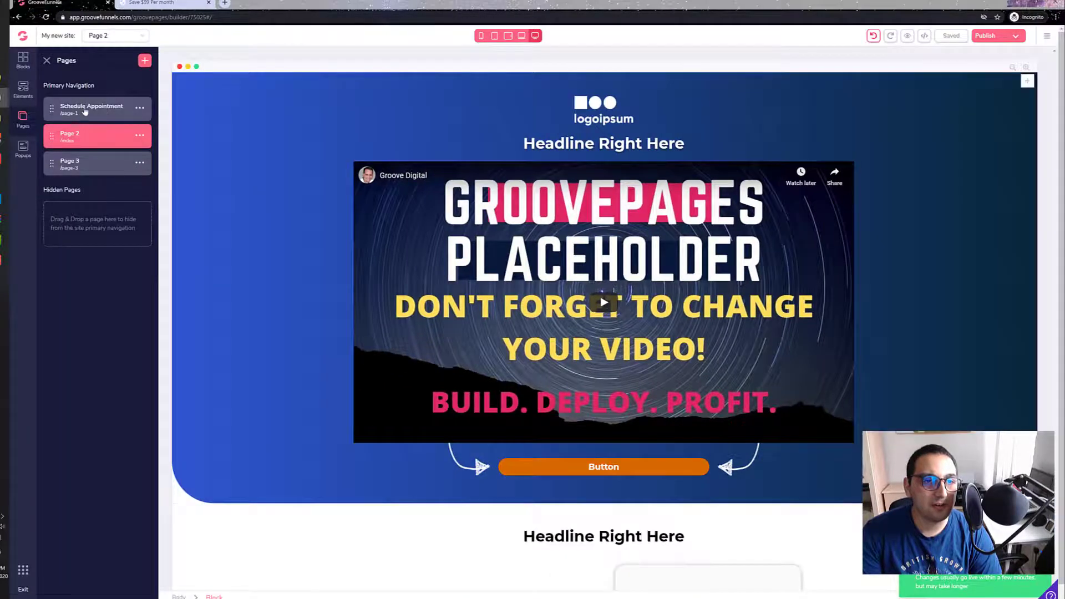
{"action": "left_click", "coordinate": [86, 111]}
{"action": "left_click", "coordinate": [27, 121]}
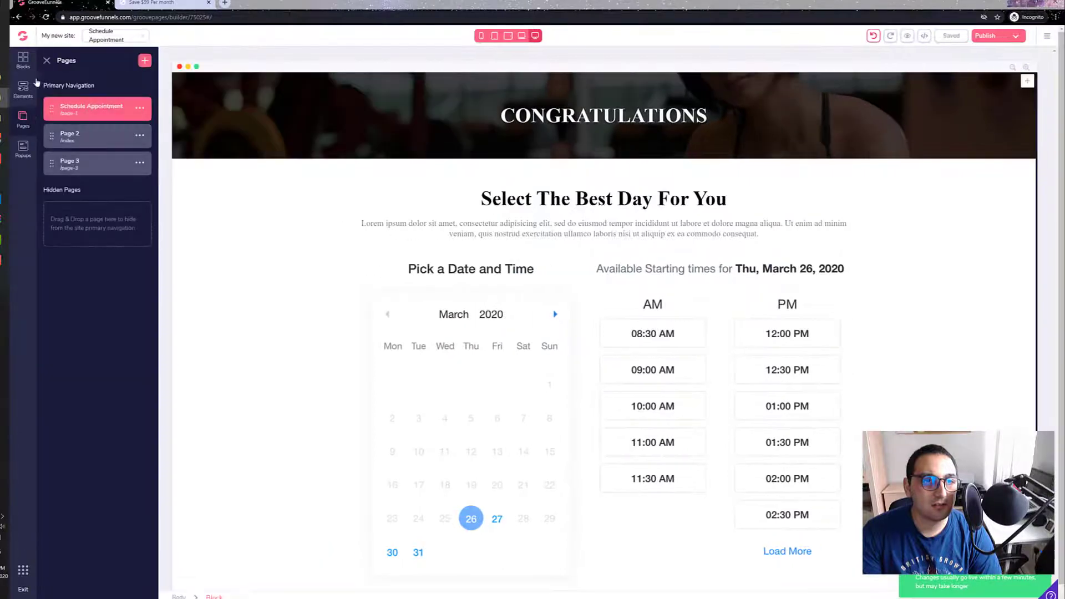
{"action": "left_click", "coordinate": [65, 136]}
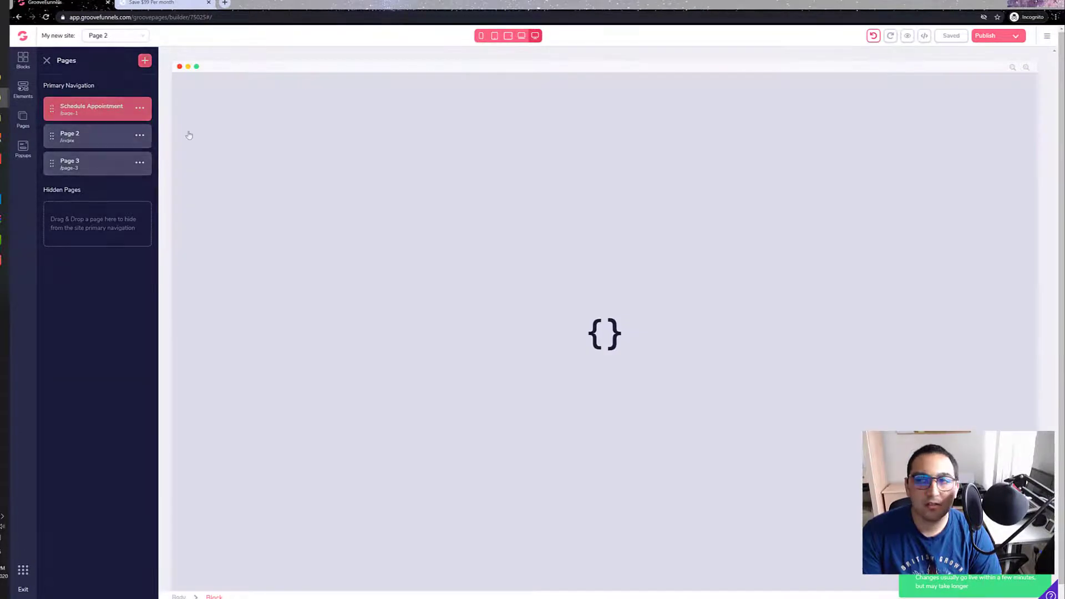
Step: Reopen the published site's GroovePages link and look through the live page for the embedded Sendinblue form
{"action": "left_click", "coordinate": [1015, 36]}
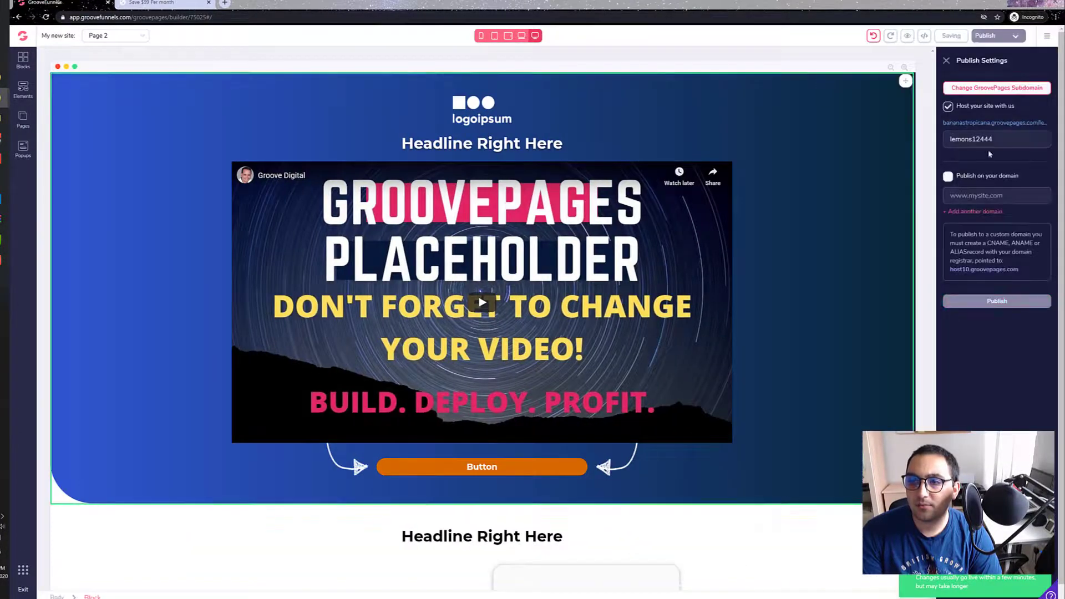
{"action": "left_click", "coordinate": [985, 123]}
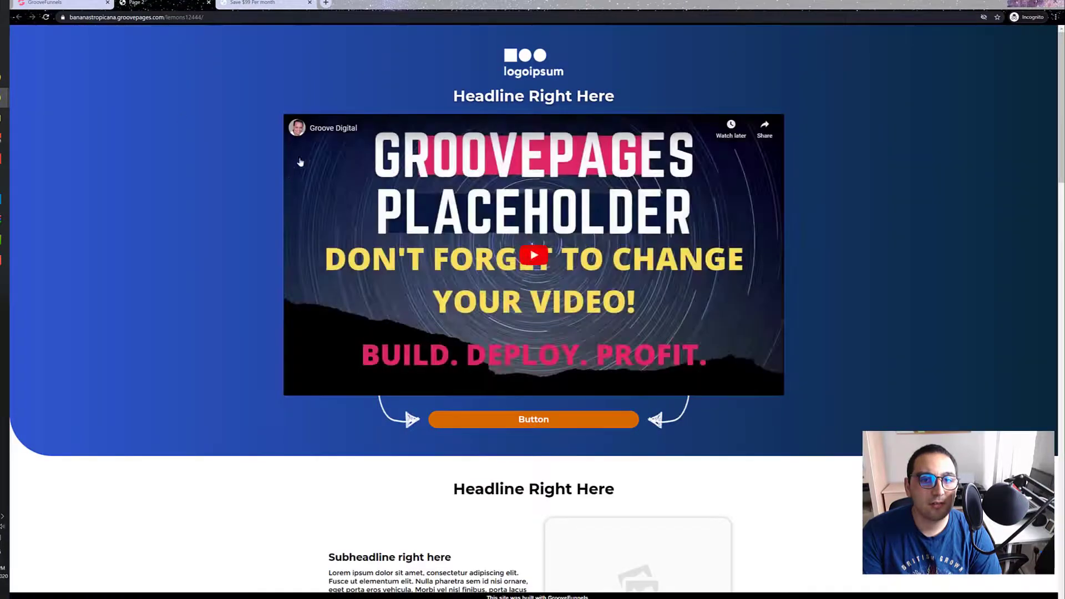
{"action": "scroll", "coordinate": [174, 191], "scroll_direction": "down", "scroll_amount": 12}
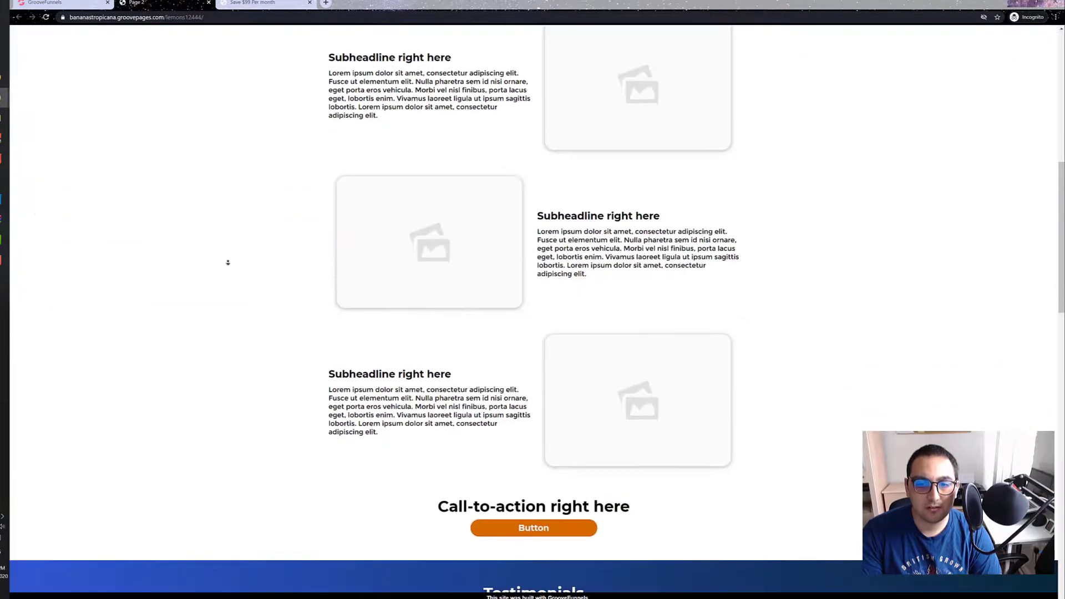
{"action": "scroll", "coordinate": [216, 181], "scroll_direction": "down", "scroll_amount": 9}
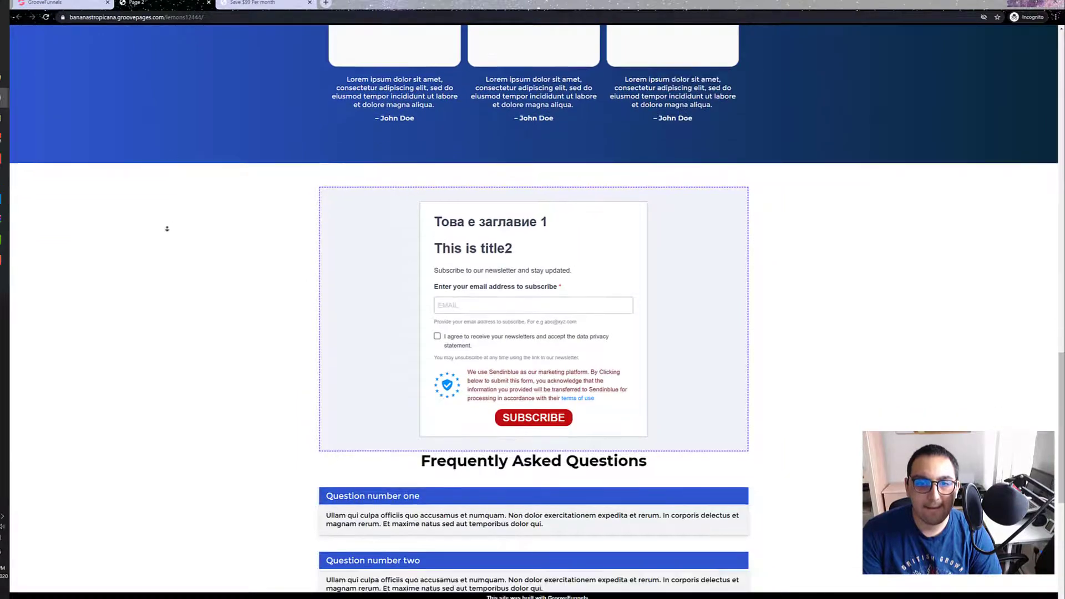
{"action": "scroll", "coordinate": [175, 211], "scroll_direction": "down", "scroll_amount": 4}
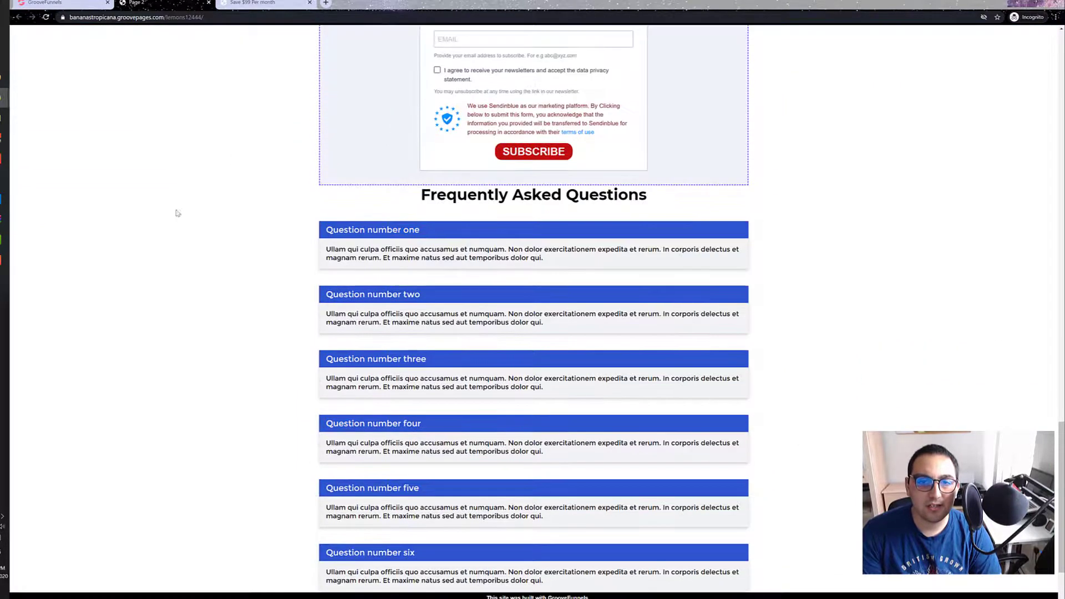
{"action": "scroll", "coordinate": [345, 231], "scroll_direction": "up", "scroll_amount": 5}
{"action": "scroll", "coordinate": [234, 249], "scroll_direction": "down", "scroll_amount": 2}
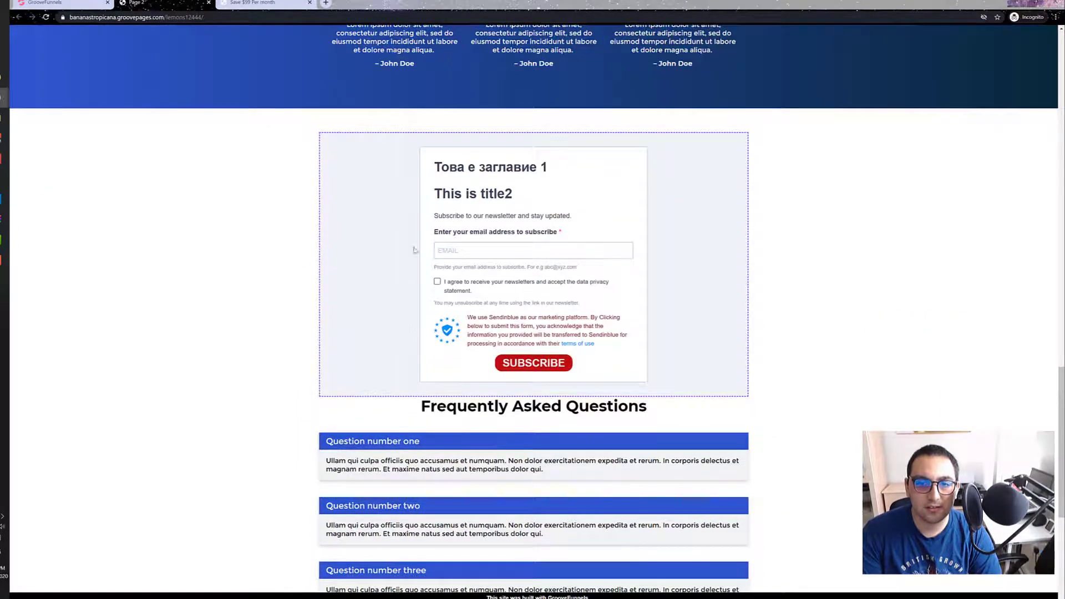
Step: Try the live form by entering "fdfjdif" as the email and ticking the consent box, and clear both
{"action": "left_click", "coordinate": [480, 250]}
{"action": "type", "text": "fdfjd"}
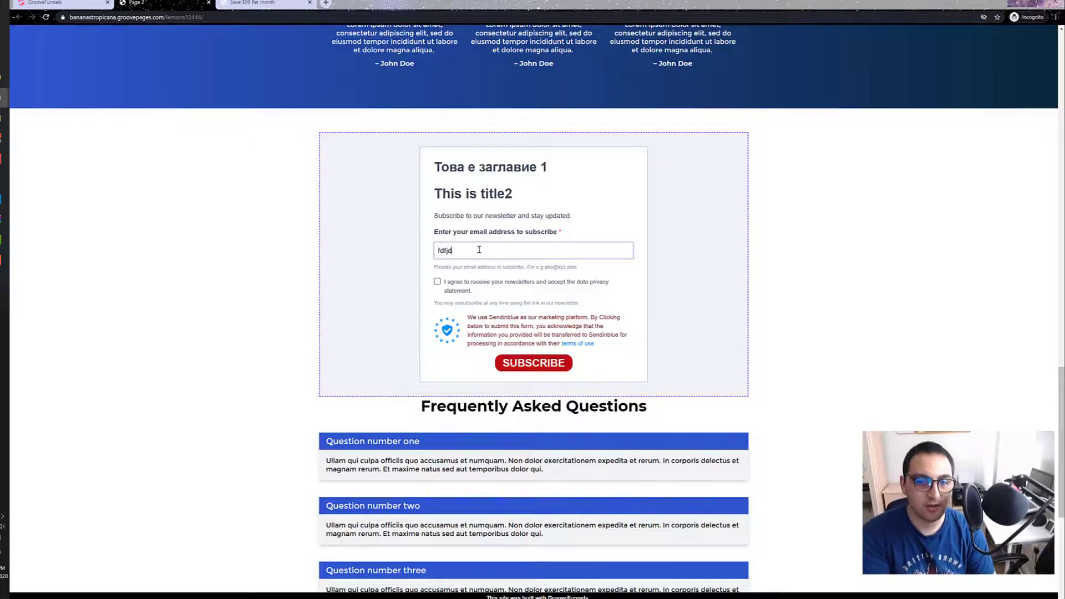
{"action": "type", "text": "if"}
{"action": "left_click", "coordinate": [437, 278]}
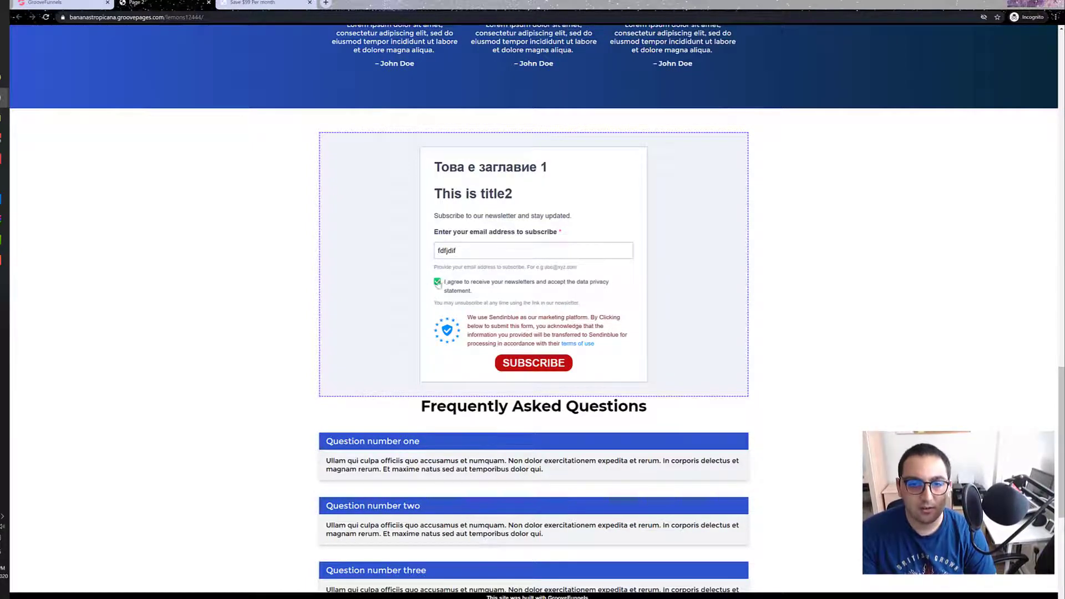
{"action": "left_click", "coordinate": [445, 281]}
{"action": "left_click_drag", "start_coordinate": [460, 250], "coordinate": [392, 254]}
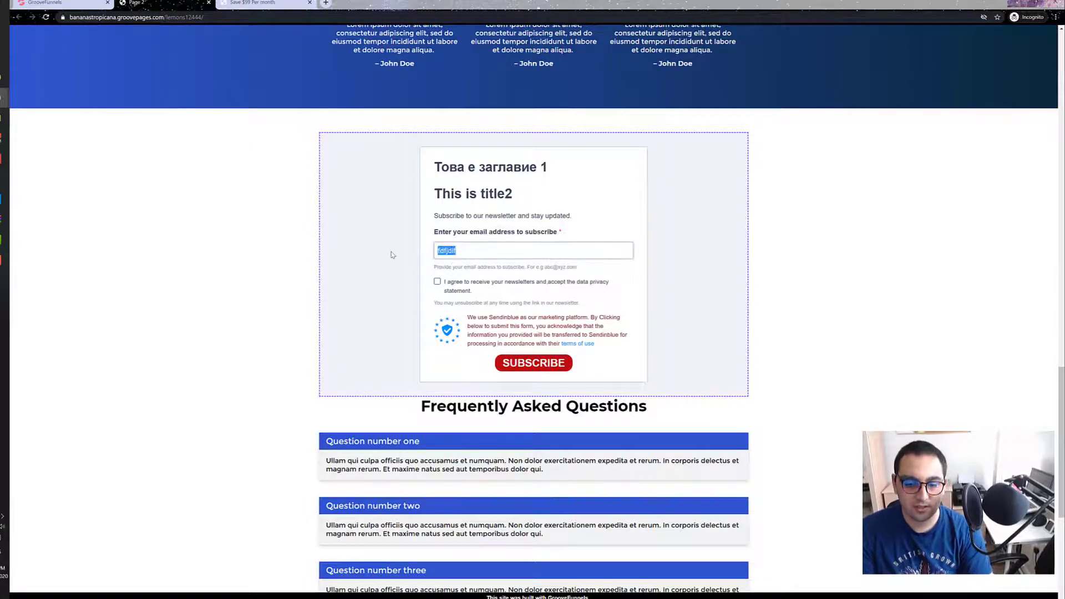
{"action": "key", "text": "BackSpace"}
Step: Examine the live page's content sections, testimonials, subscription form and frequently asked questions
{"action": "scroll", "coordinate": [183, 269], "scroll_direction": "down", "scroll_amount": 5}
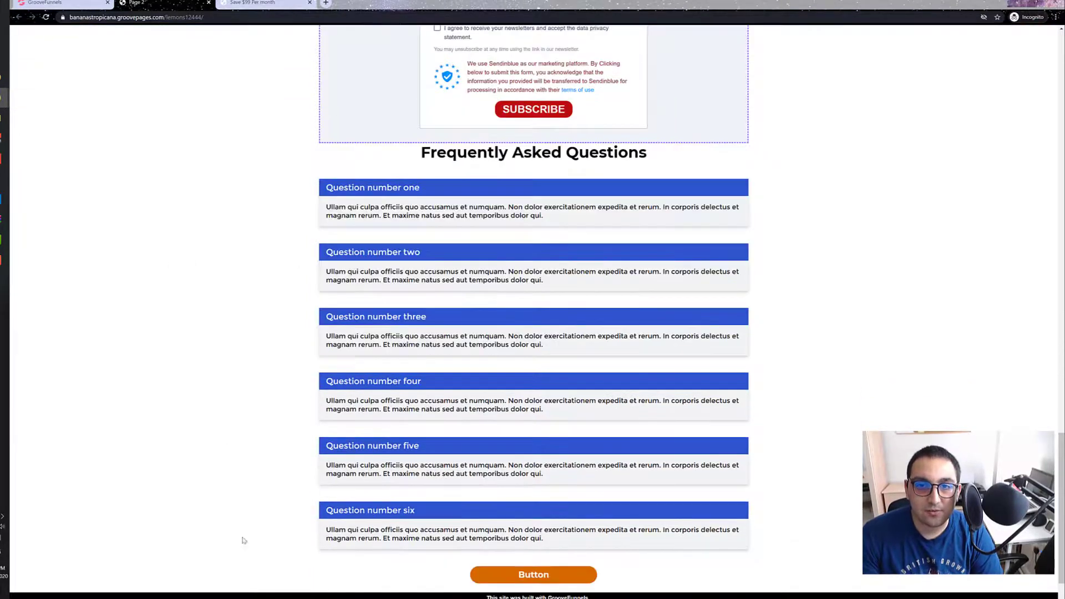
{"action": "scroll", "coordinate": [238, 542], "scroll_direction": "up", "scroll_amount": 10}
{"action": "scroll", "coordinate": [233, 262], "scroll_direction": "down", "scroll_amount": 7}
{"action": "scroll", "coordinate": [226, 457], "scroll_direction": "up", "scroll_amount": 13}
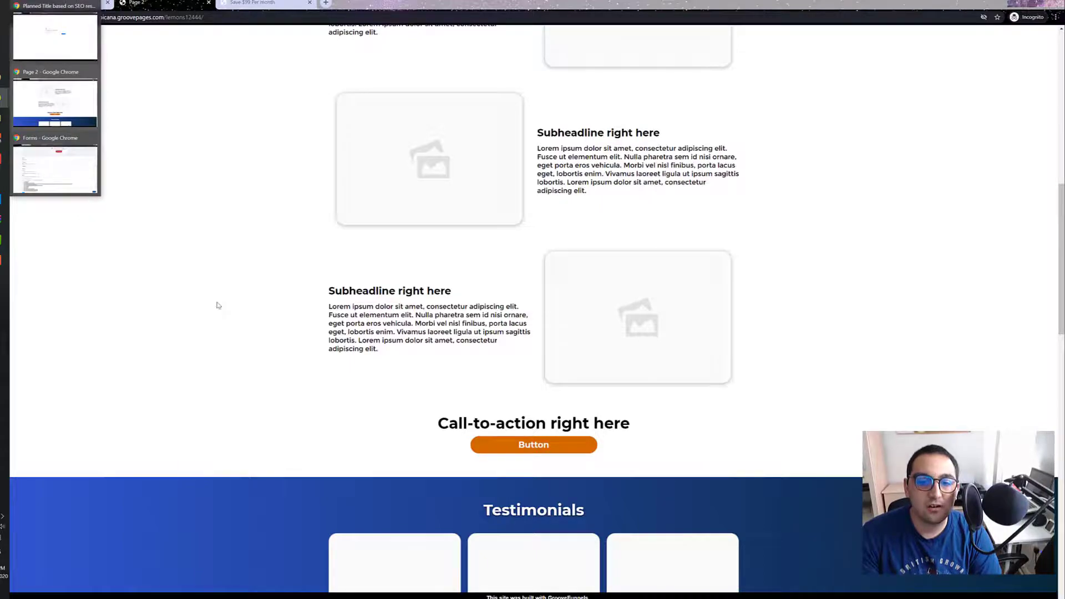
{"action": "scroll", "coordinate": [226, 303], "scroll_direction": "down", "scroll_amount": 5}
{"action": "scroll", "coordinate": [316, 271], "scroll_direction": "down", "scroll_amount": 5}
{"action": "scroll", "coordinate": [246, 312], "scroll_direction": "down", "scroll_amount": 4}
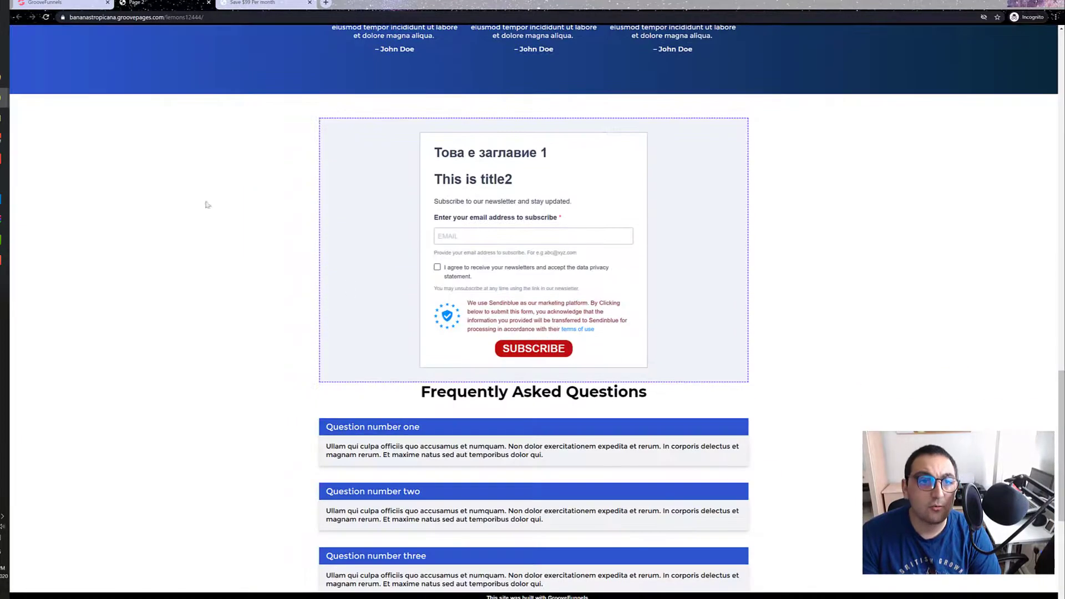
Step: Return to the Page 2 builder, locate the embedded form and close the publish settings
{"action": "left_click", "coordinate": [81, 4]}
{"action": "scroll", "coordinate": [211, 222], "scroll_direction": "down", "scroll_amount": 6}
{"action": "scroll", "coordinate": [211, 220], "scroll_direction": "down", "scroll_amount": 20}
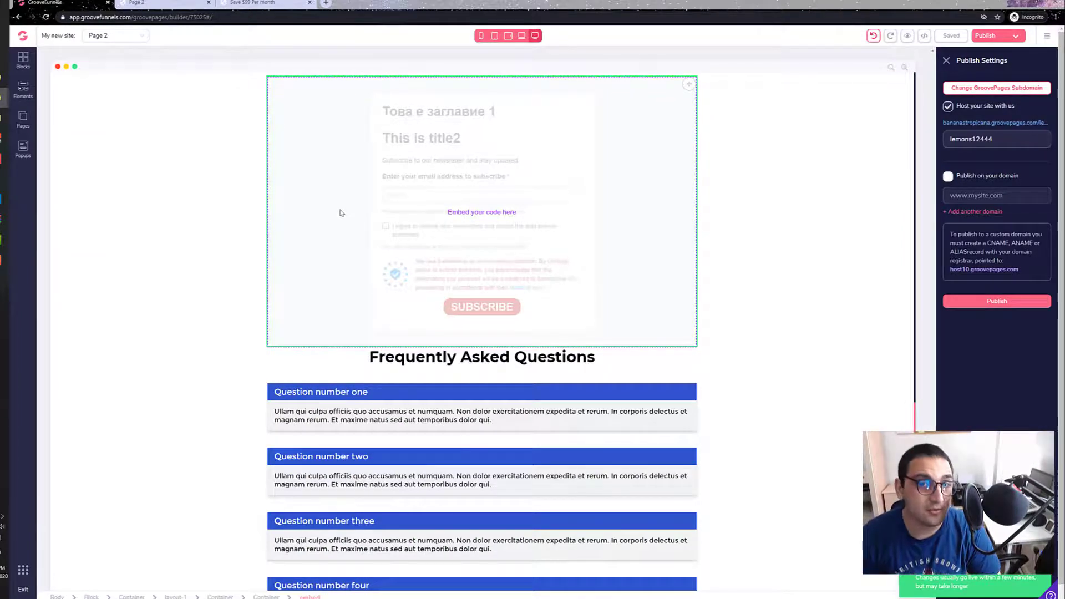
{"action": "left_click", "coordinate": [946, 61]}
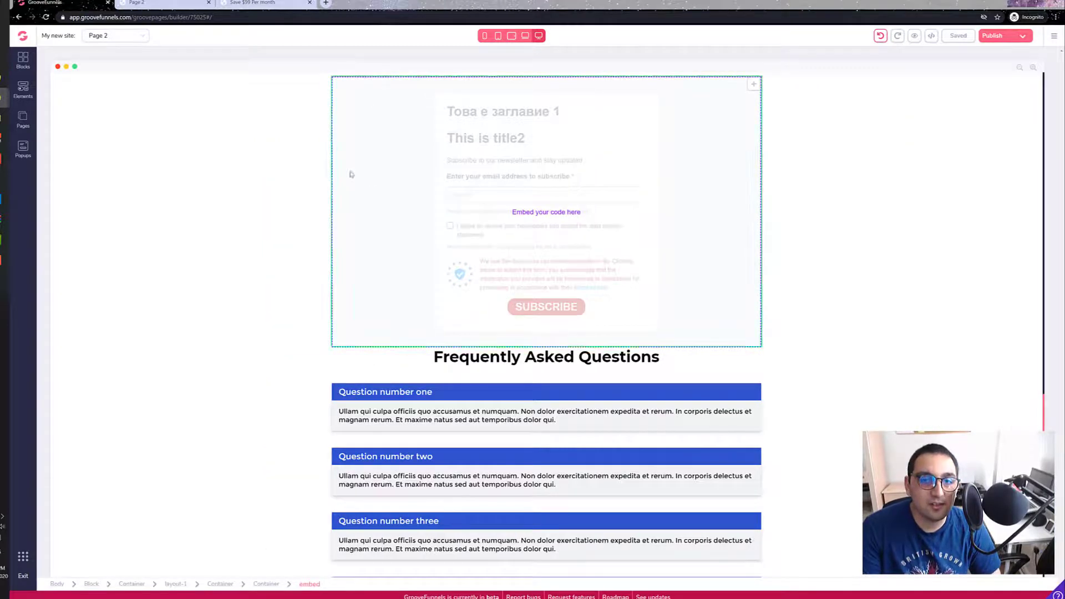
{"action": "scroll", "coordinate": [359, 204], "scroll_direction": "up", "scroll_amount": 2}
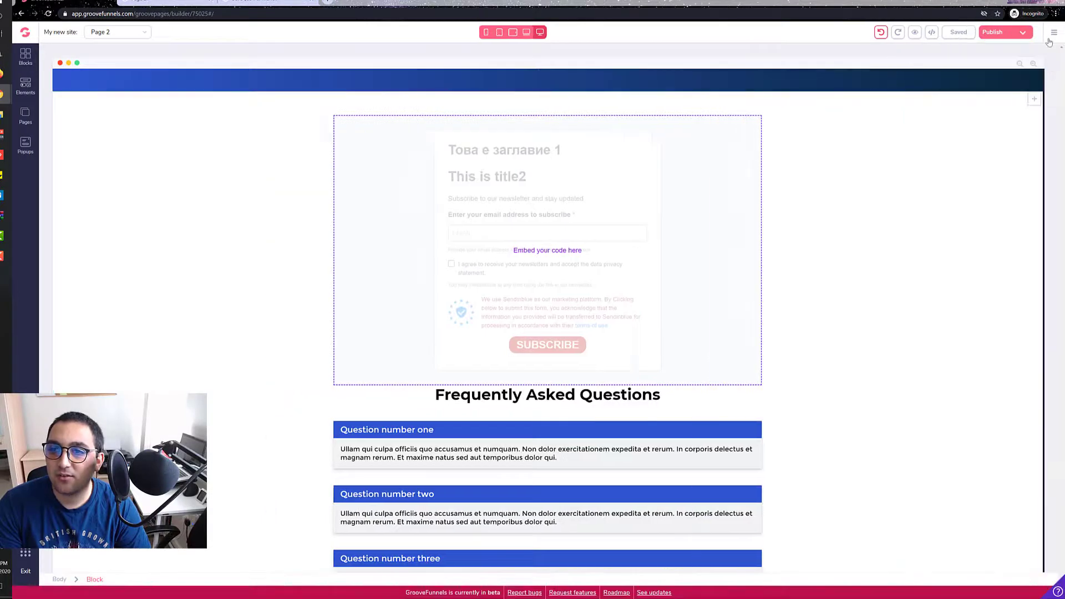
Step: Set the embedded form's border width to 0 on all sides in expert mode
{"action": "left_click", "coordinate": [458, 210]}
{"action": "left_click", "coordinate": [366, 185]}
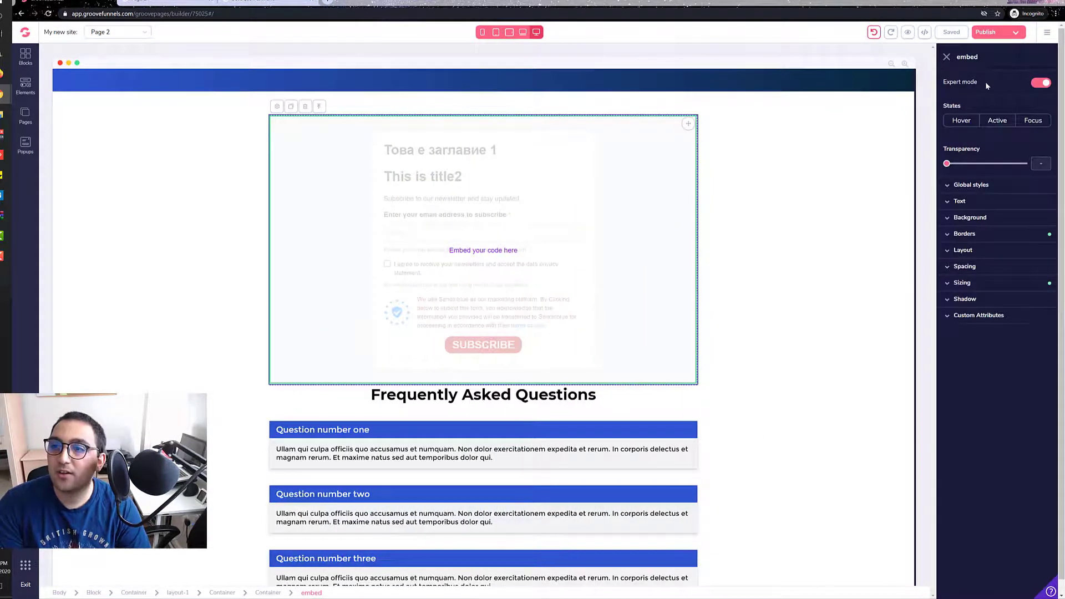
{"action": "left_click", "coordinate": [1042, 84]}
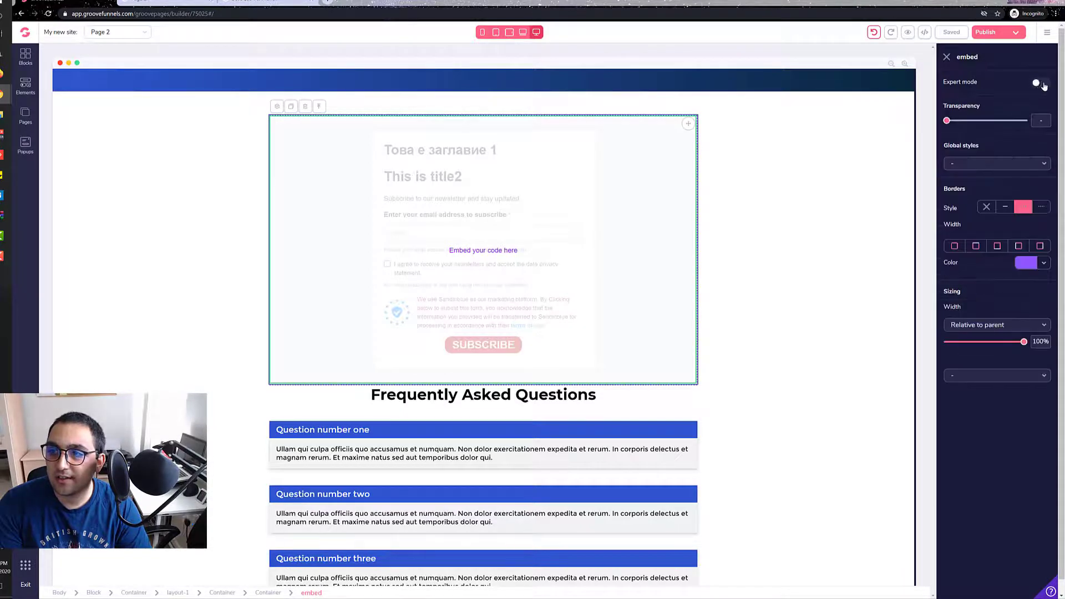
{"action": "left_click", "coordinate": [1043, 83]}
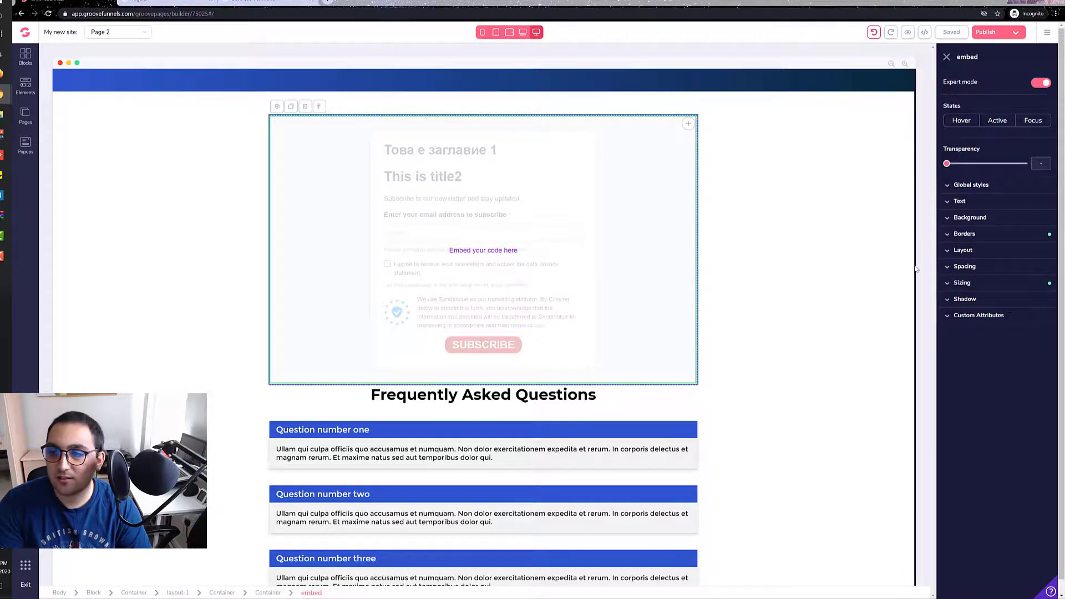
{"action": "left_click", "coordinate": [965, 233]}
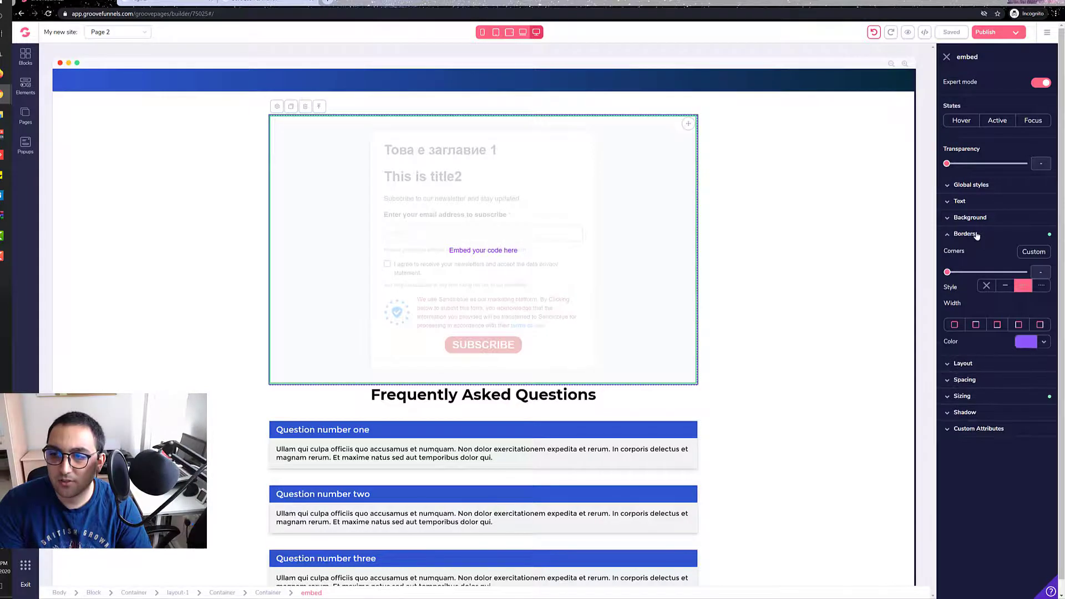
{"action": "left_click", "coordinate": [955, 326]}
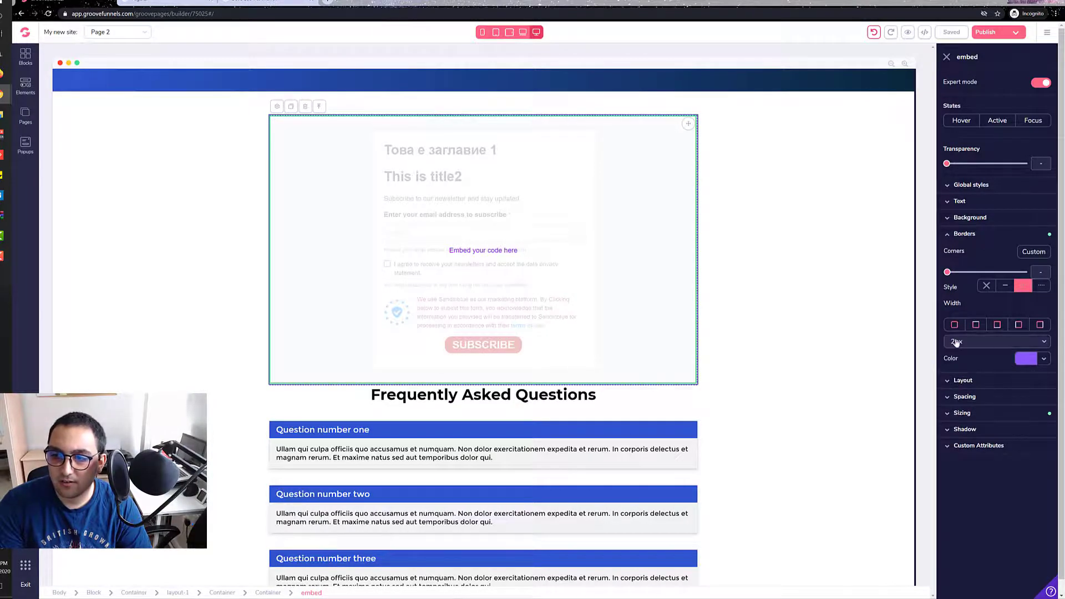
{"action": "left_click", "coordinate": [955, 342]}
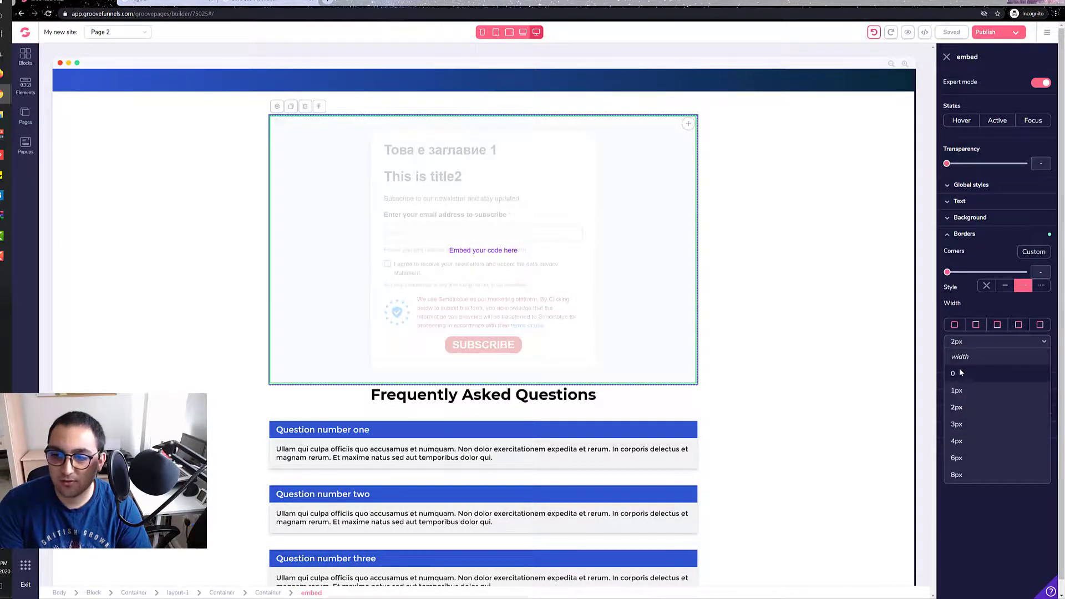
{"action": "left_click", "coordinate": [961, 372]}
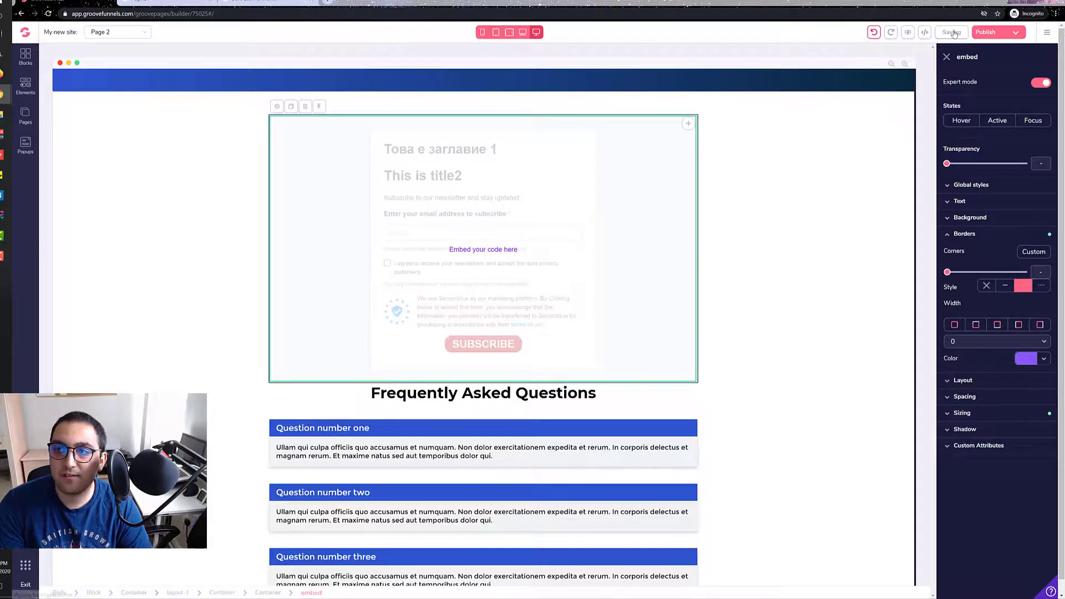
Step: Publish the site again and review the form and its surrounding sections on Page 2
{"action": "left_click", "coordinate": [986, 33]}
{"action": "left_click", "coordinate": [996, 296]}
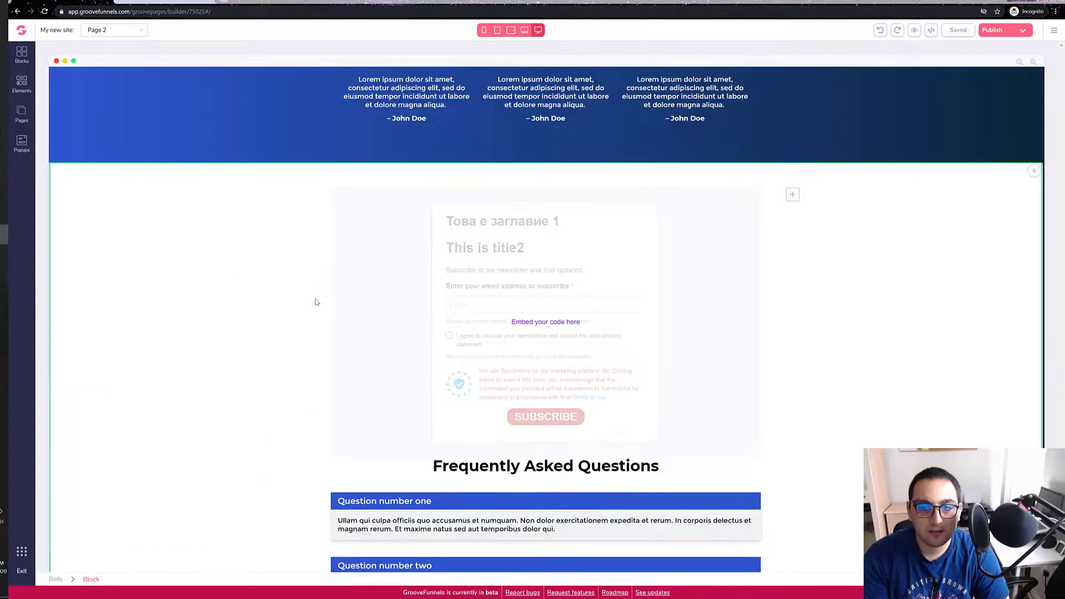
{"action": "scroll", "coordinate": [233, 248], "scroll_direction": "down", "scroll_amount": 2}
{"action": "scroll", "coordinate": [235, 261], "scroll_direction": "up", "scroll_amount": 5}
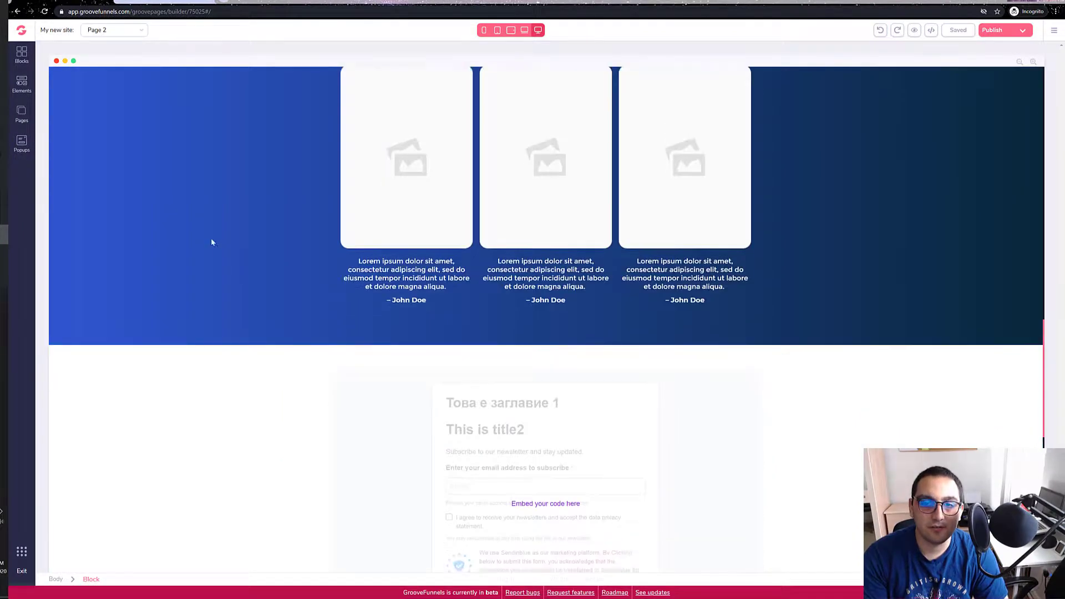
{"action": "scroll", "coordinate": [211, 242], "scroll_direction": "down", "scroll_amount": 4}
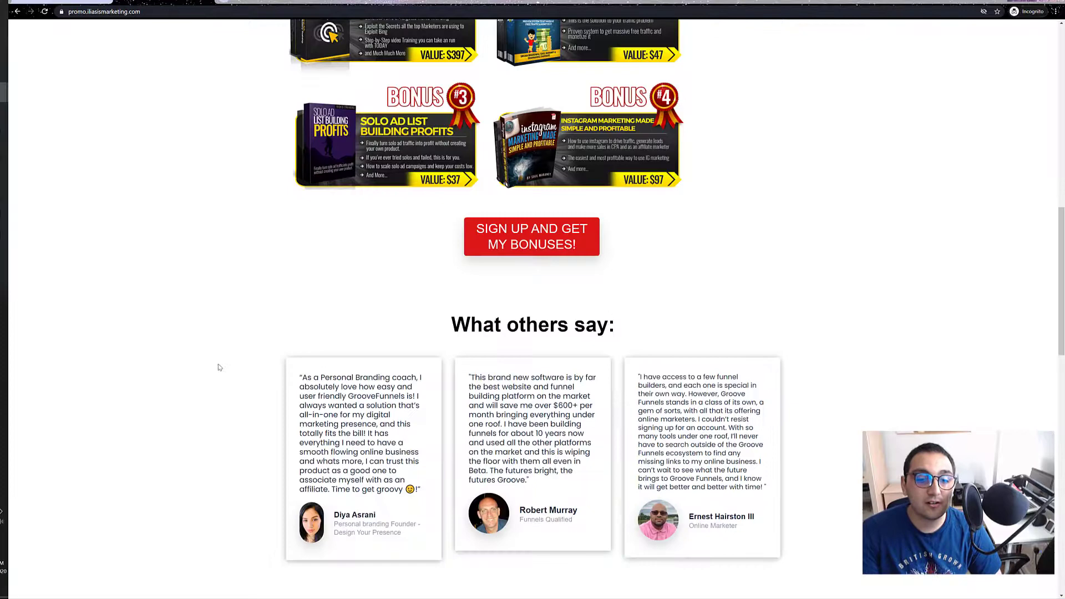
{"action": "scroll", "coordinate": [171, 141], "scroll_direction": "up", "scroll_amount": 13}
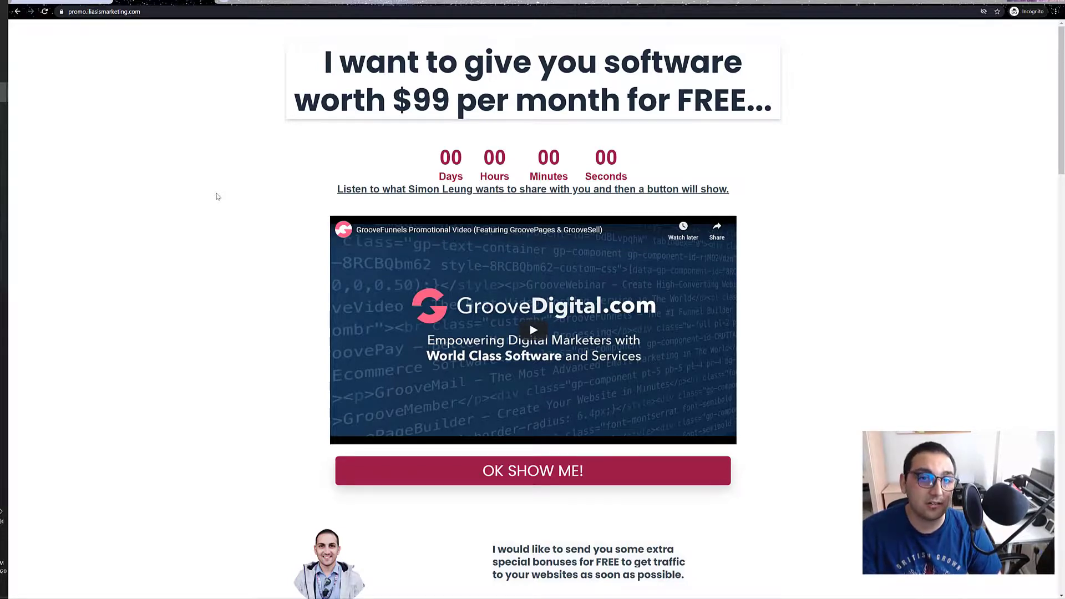
Step: Look through the GrooveFunnels promo page, including its video offer and the four bonuses
{"action": "scroll", "coordinate": [217, 196], "scroll_direction": "down", "scroll_amount": 3}
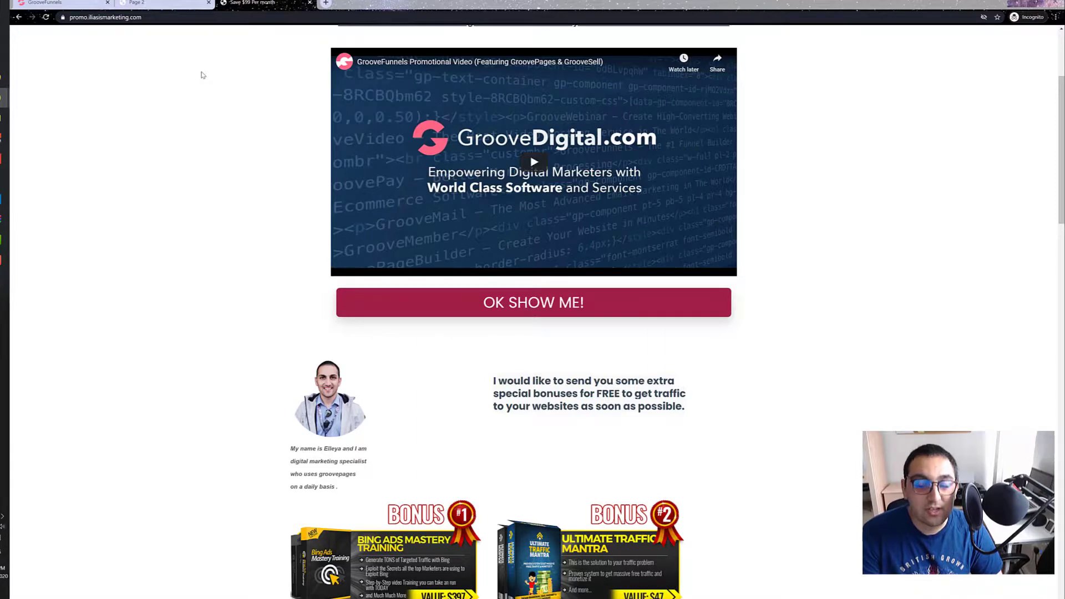
{"action": "scroll", "coordinate": [178, 164], "scroll_direction": "down", "scroll_amount": 5}
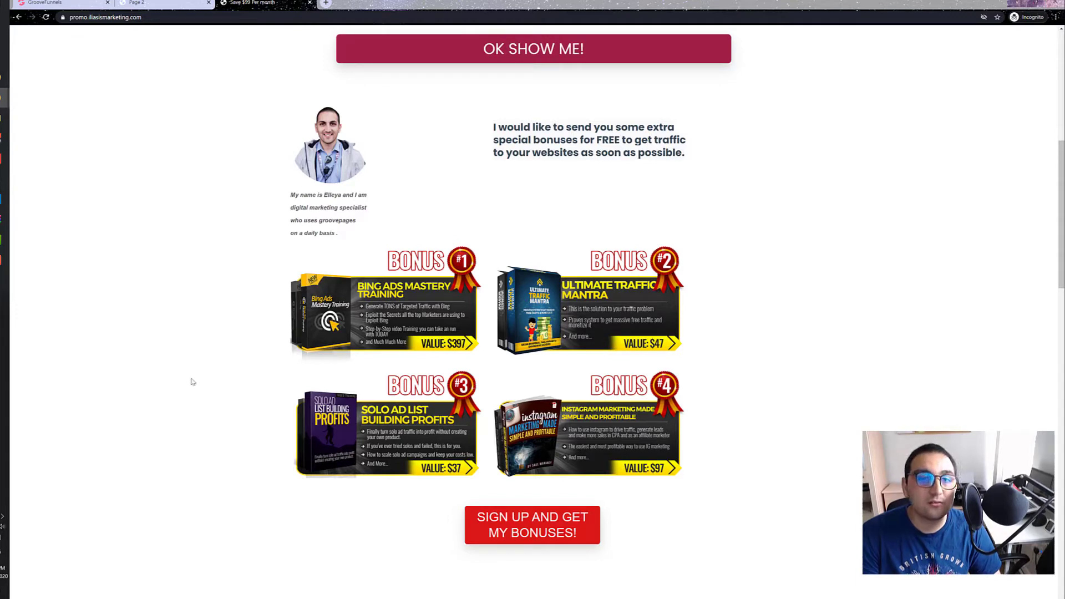
{"action": "scroll", "coordinate": [192, 381], "scroll_direction": "up", "scroll_amount": 5}
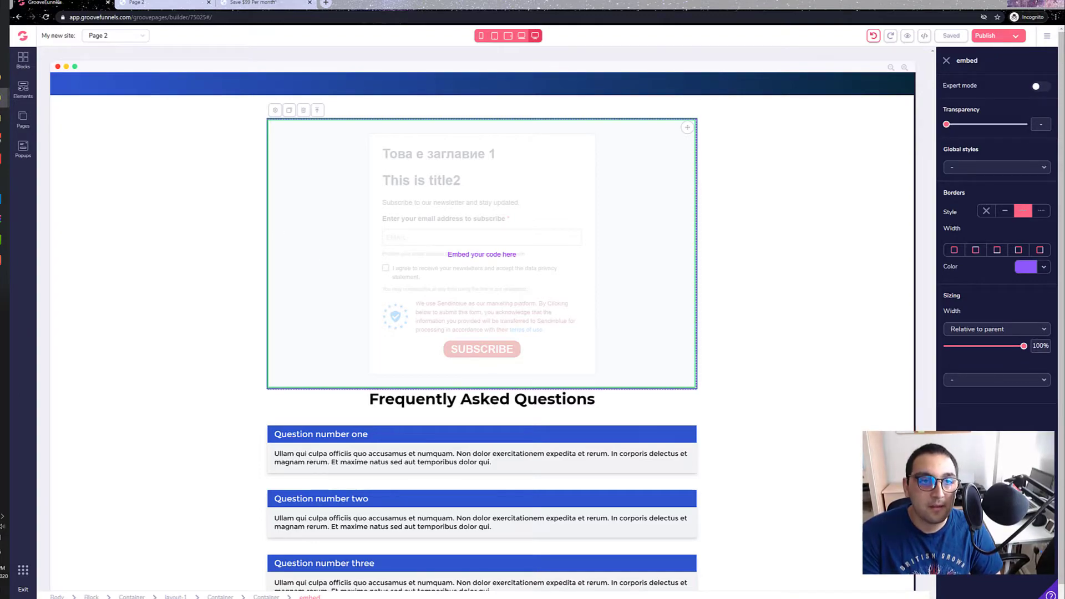
{"action": "left_click", "coordinate": [272, 2]}
{"action": "scroll", "coordinate": [163, 274], "scroll_direction": "down", "scroll_amount": 10}
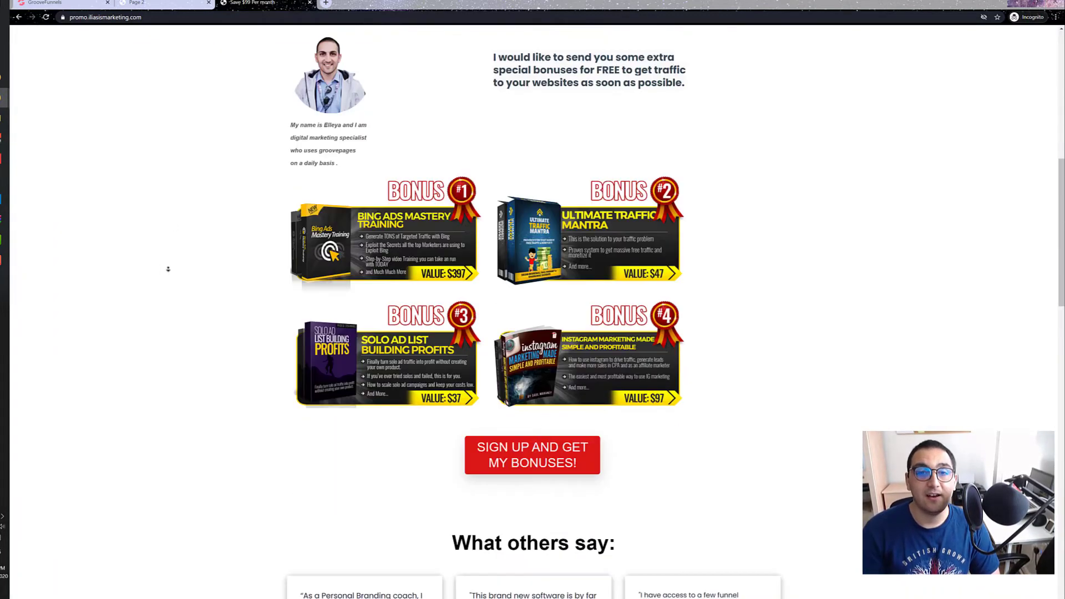